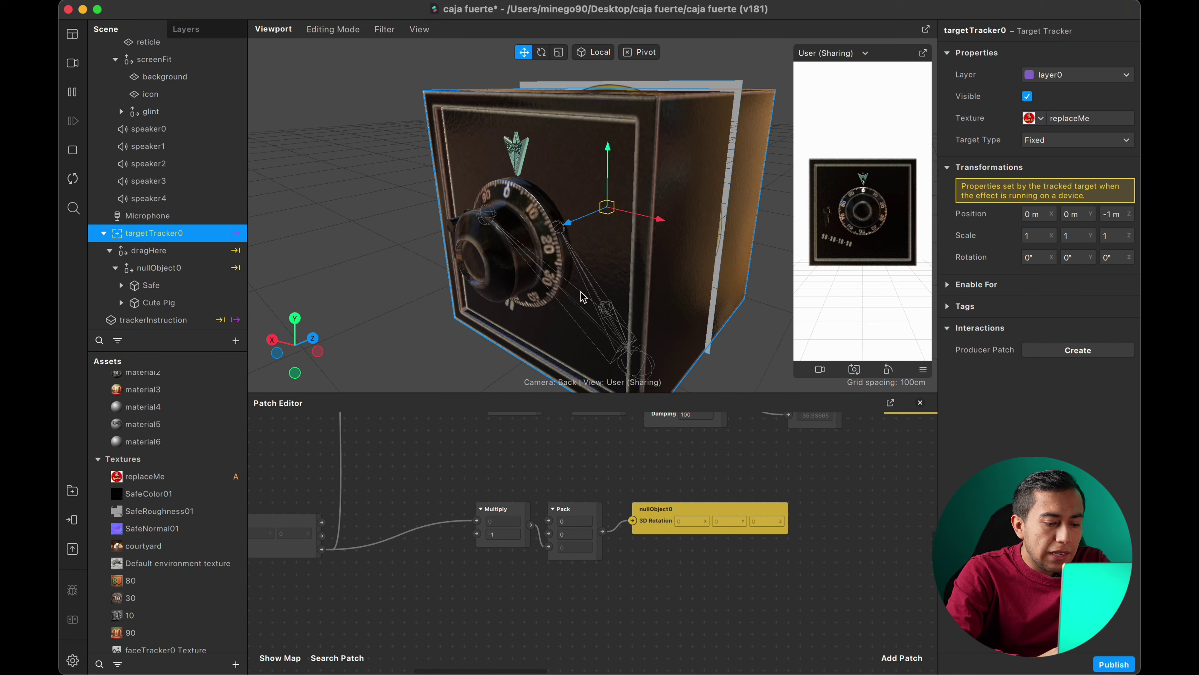
Select the patch chain from the target tracker to nullObject0's 3D rotation and move it up, closer to the KnobBone chain
drag(525, 267, 522, 420)
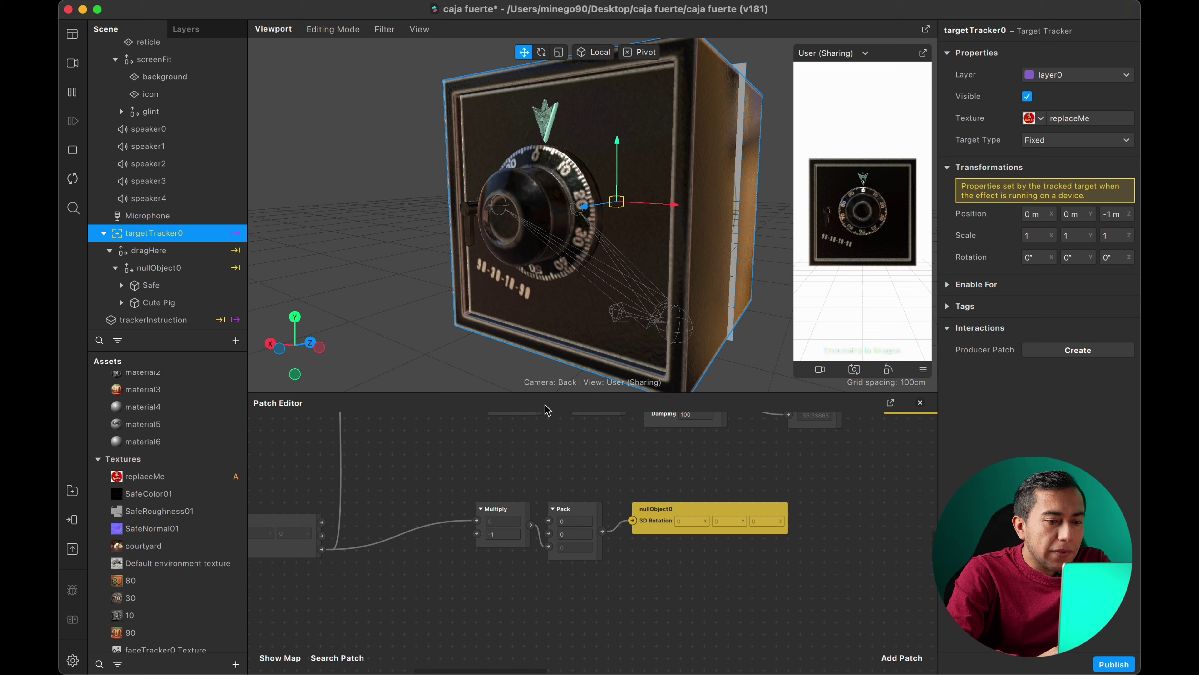
scroll(547, 409, up, 2)
scroll(511, 524, down, 5)
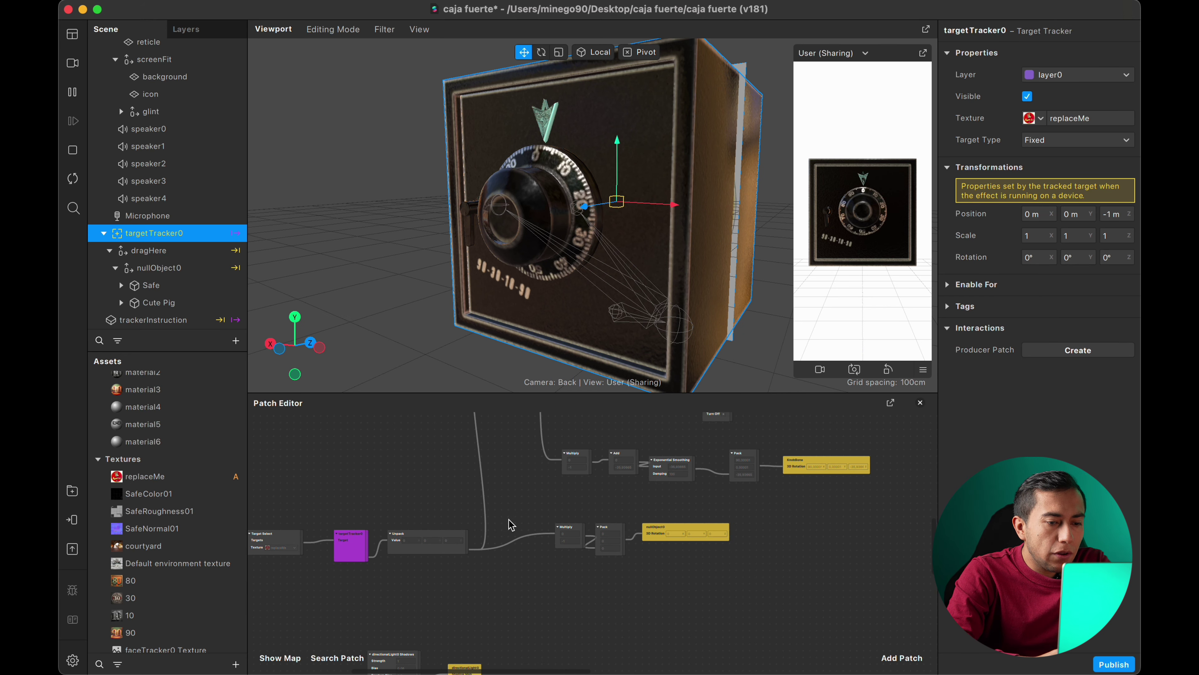
scroll(614, 534, up, 2)
scroll(702, 543, left, 3)
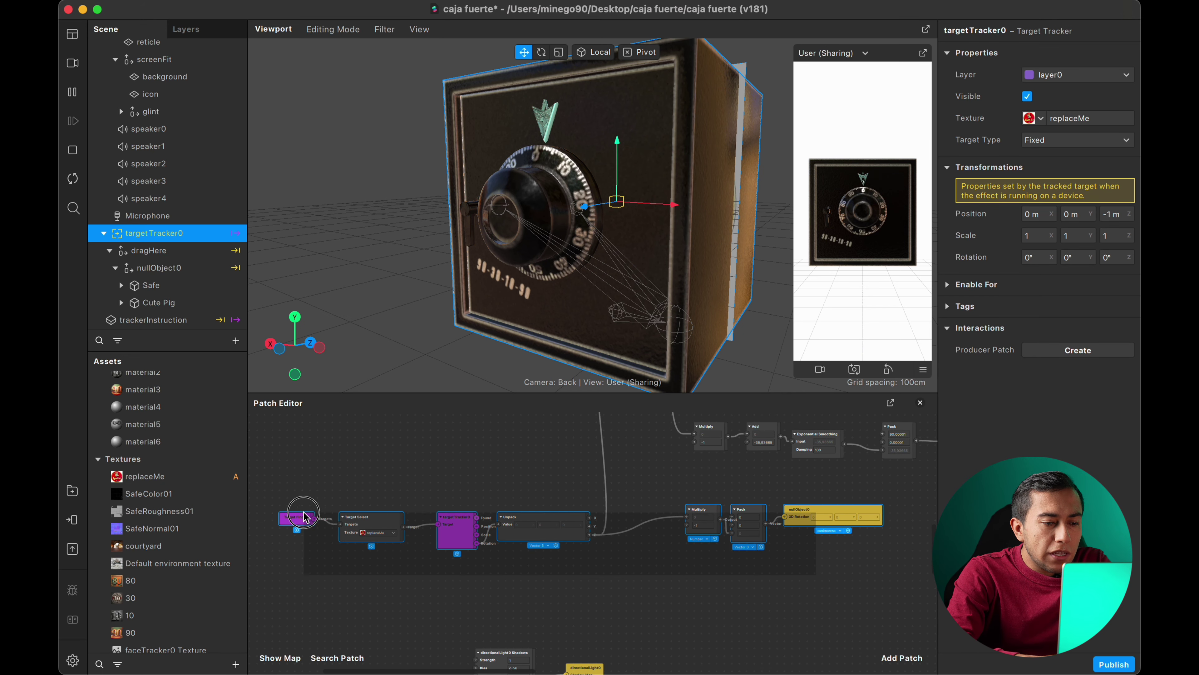
click(748, 517)
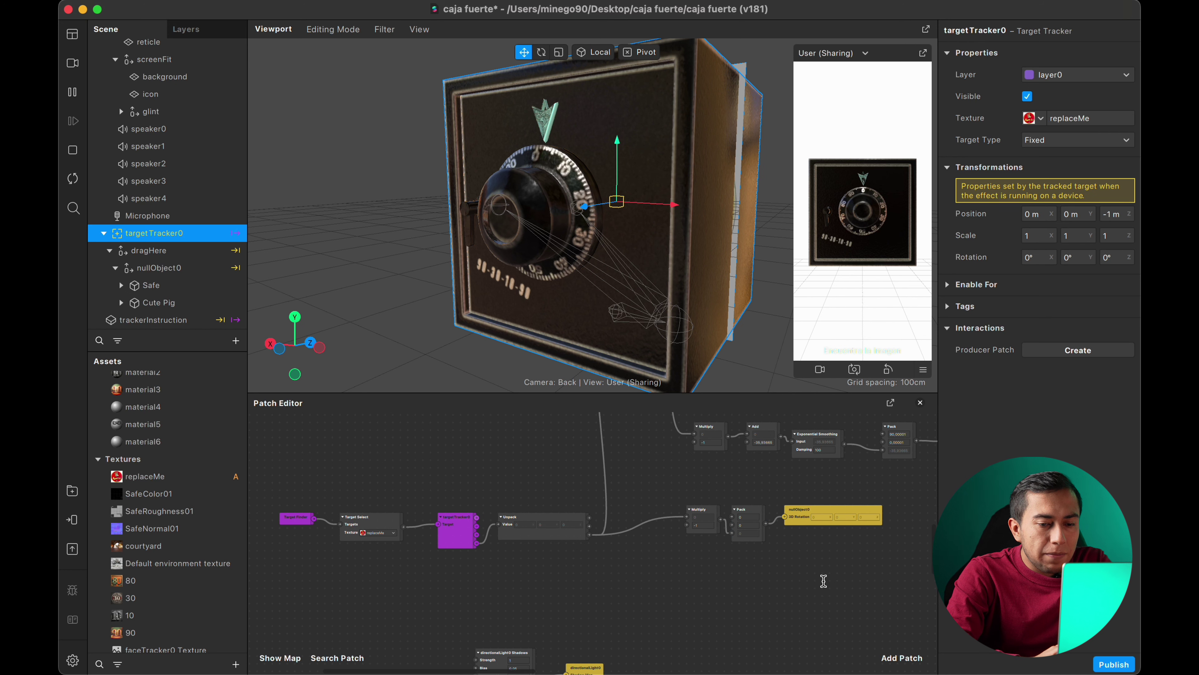
drag(776, 572, 279, 501)
drag(577, 533, 584, 495)
scroll(599, 466, up, 5)
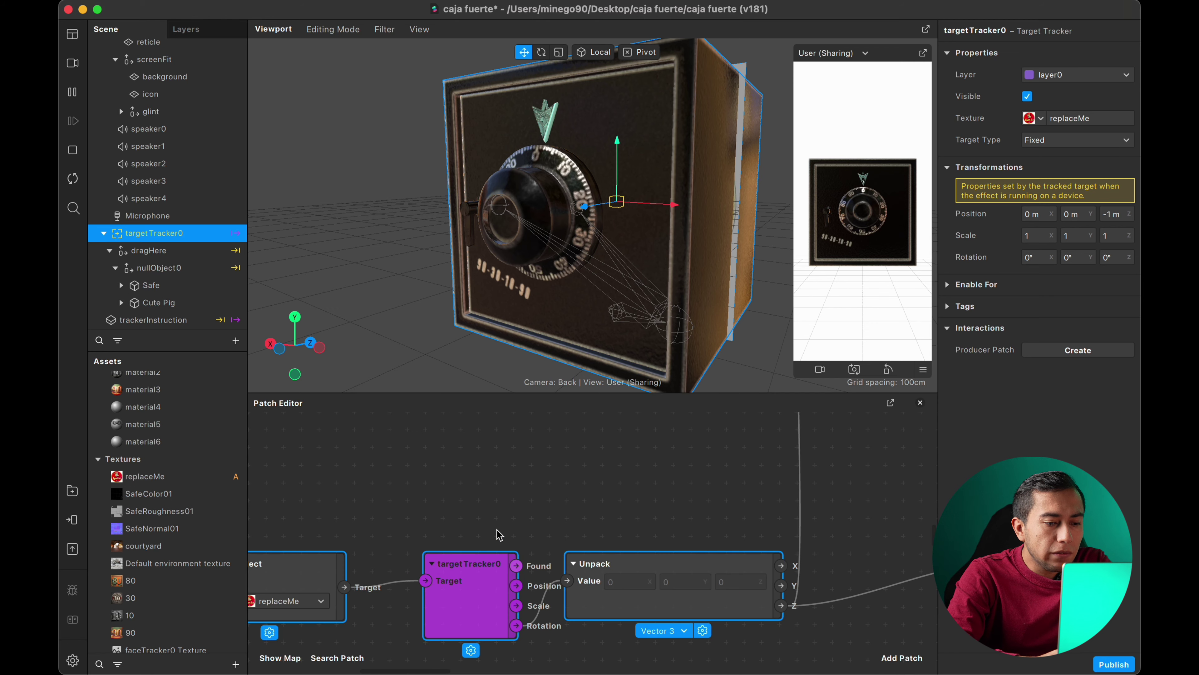
Examine how the targetTracker0 patch's Rotation output feeds the Unpack patch
scroll(497, 529, down, 2)
click(588, 427)
scroll(619, 453, right, 3)
scroll(619, 453, up, 2)
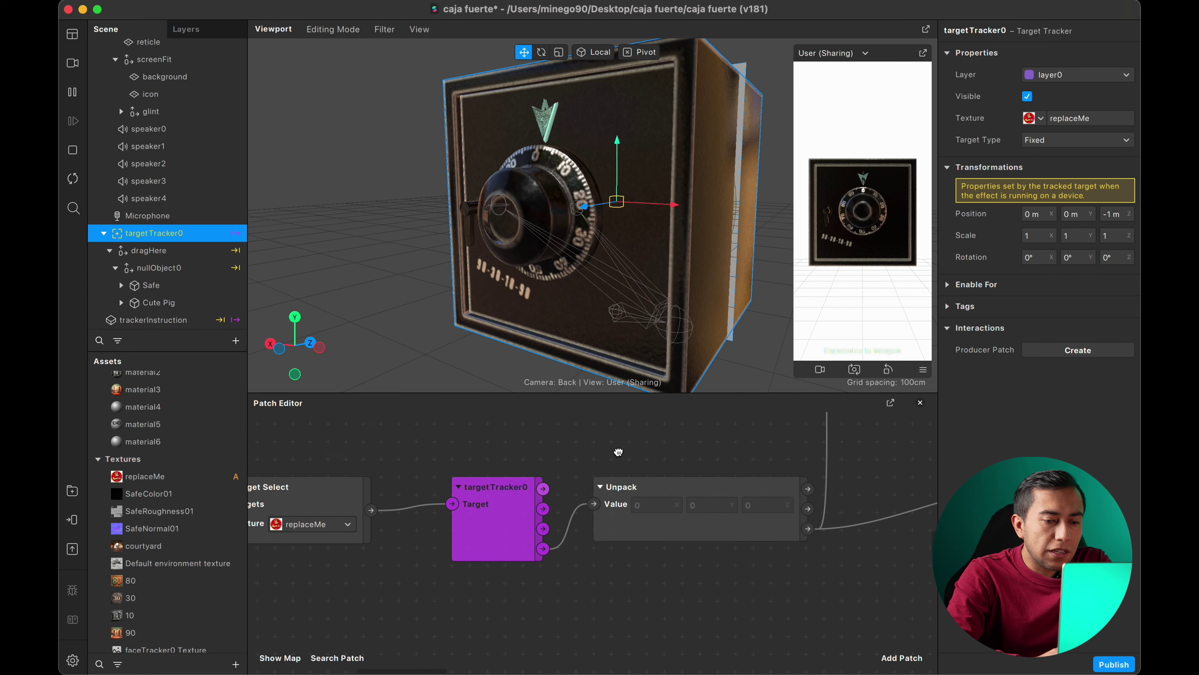
click(652, 539)
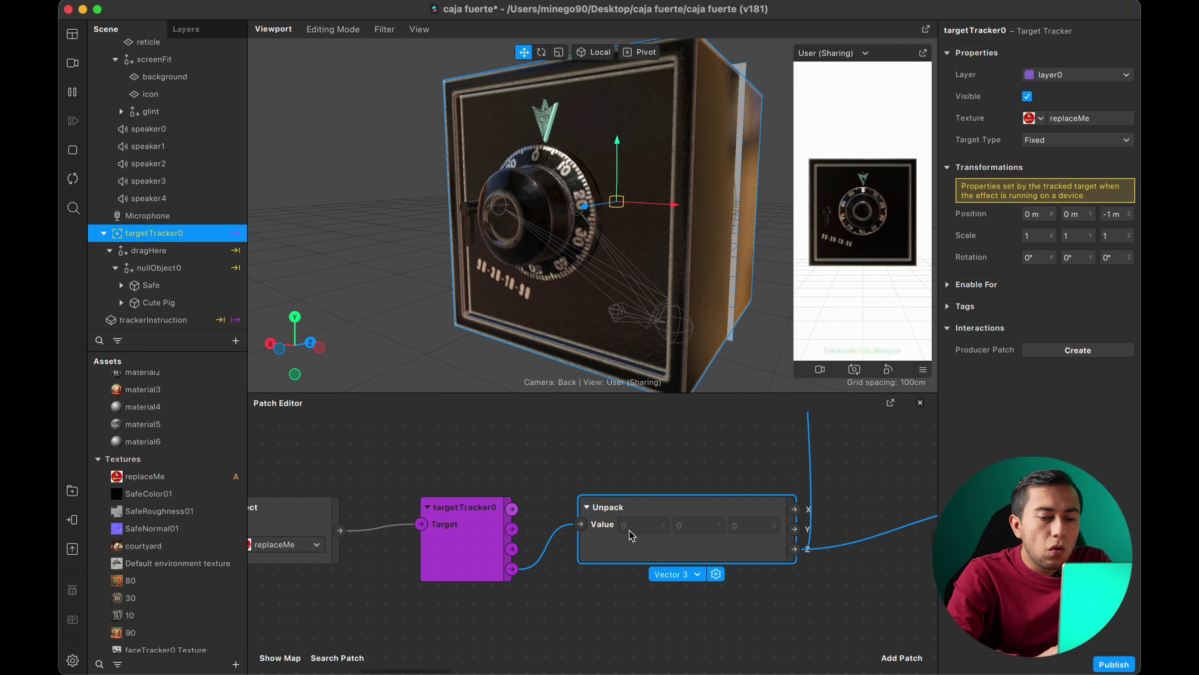
click(478, 559)
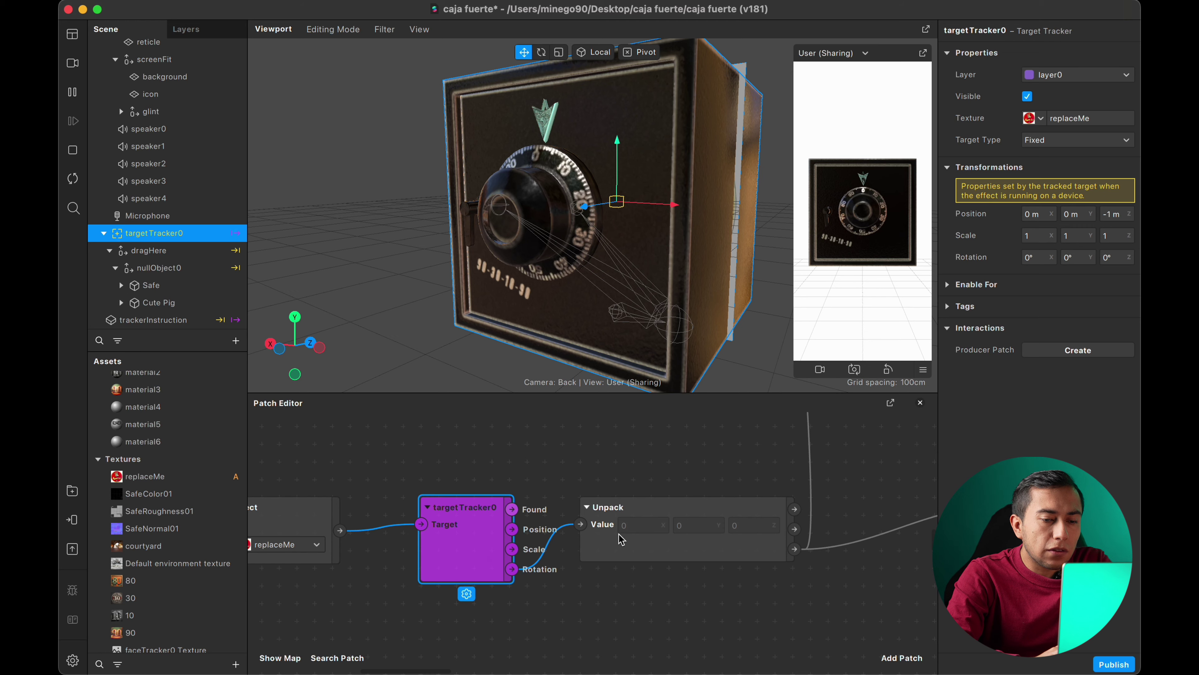
Select the Multiply, Pack and nullObject0 patches and move them down, away from the KnobBone chain
scroll(620, 538, right, 10)
scroll(620, 539, right, 2)
drag(739, 586, 380, 513)
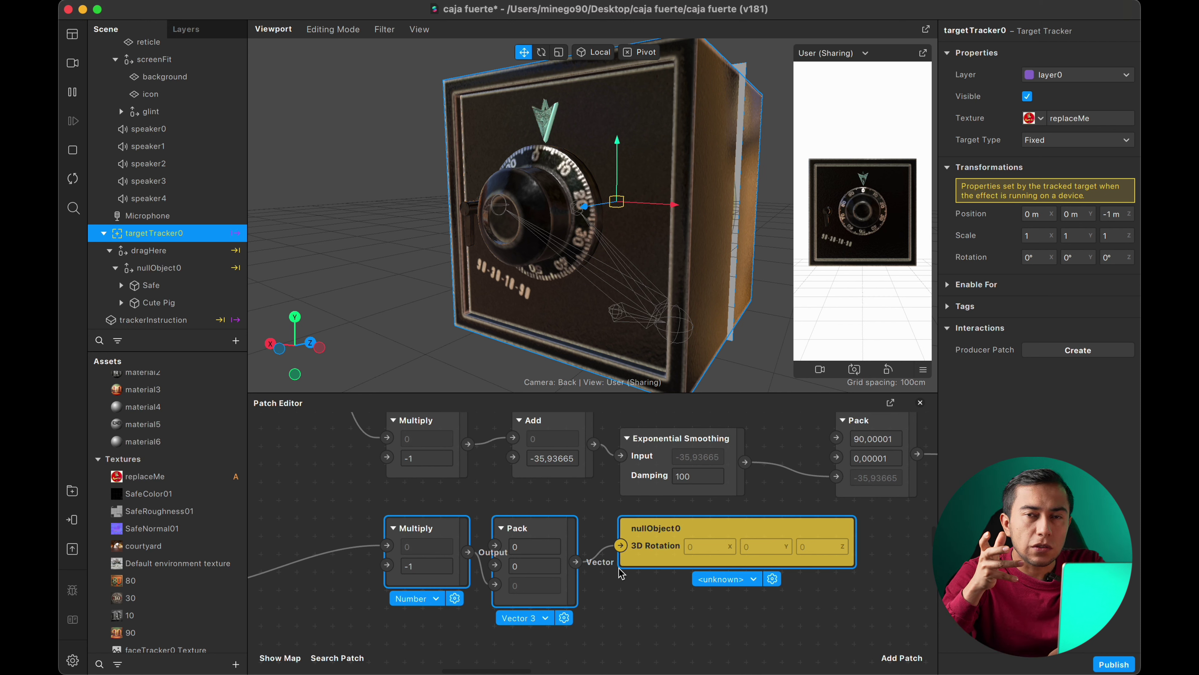
scroll(620, 573, down, 5)
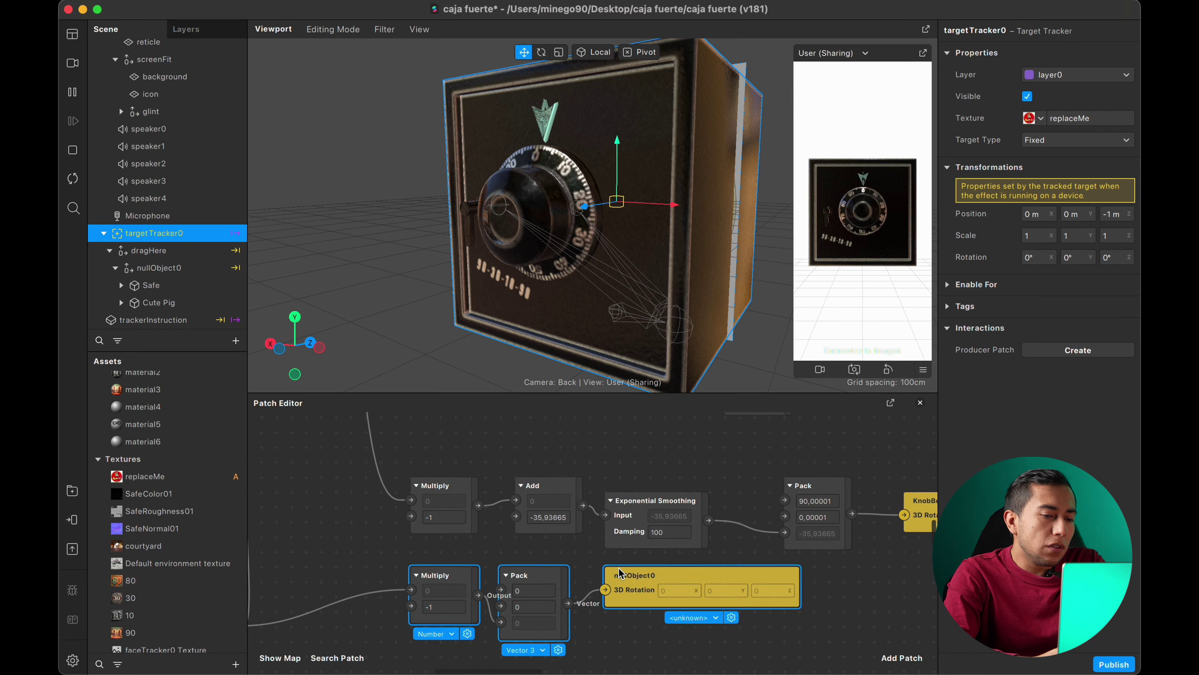
scroll(620, 572, up, 1)
scroll(620, 572, down, 3)
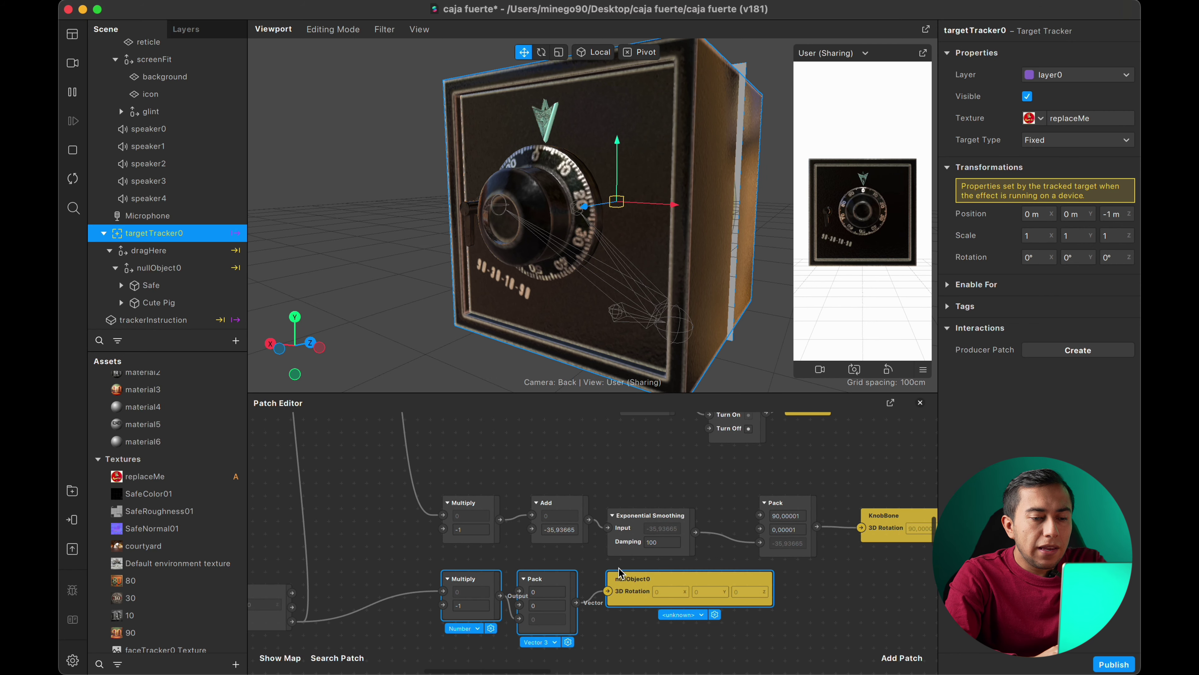
drag(656, 553, 654, 608)
Inspect the Multiply patch feeding Equals, and test the dial by rotating targetTracker0 to about 14.1° around Z
scroll(651, 567, up, 5)
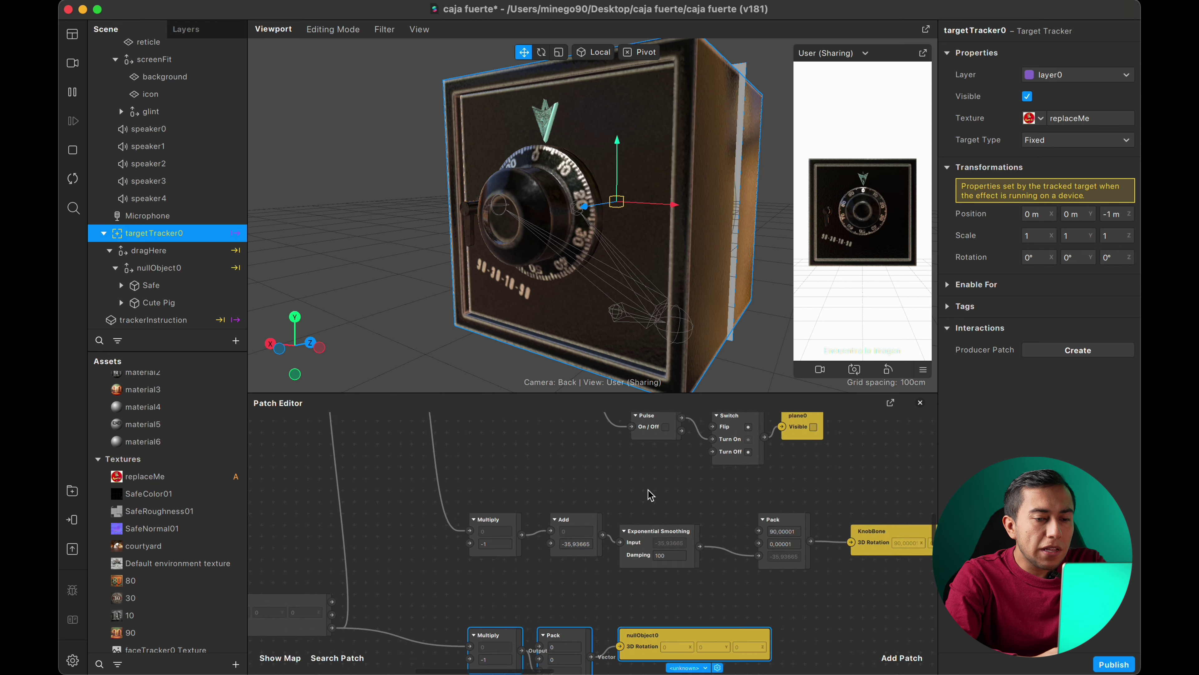
scroll(649, 494, down, 3)
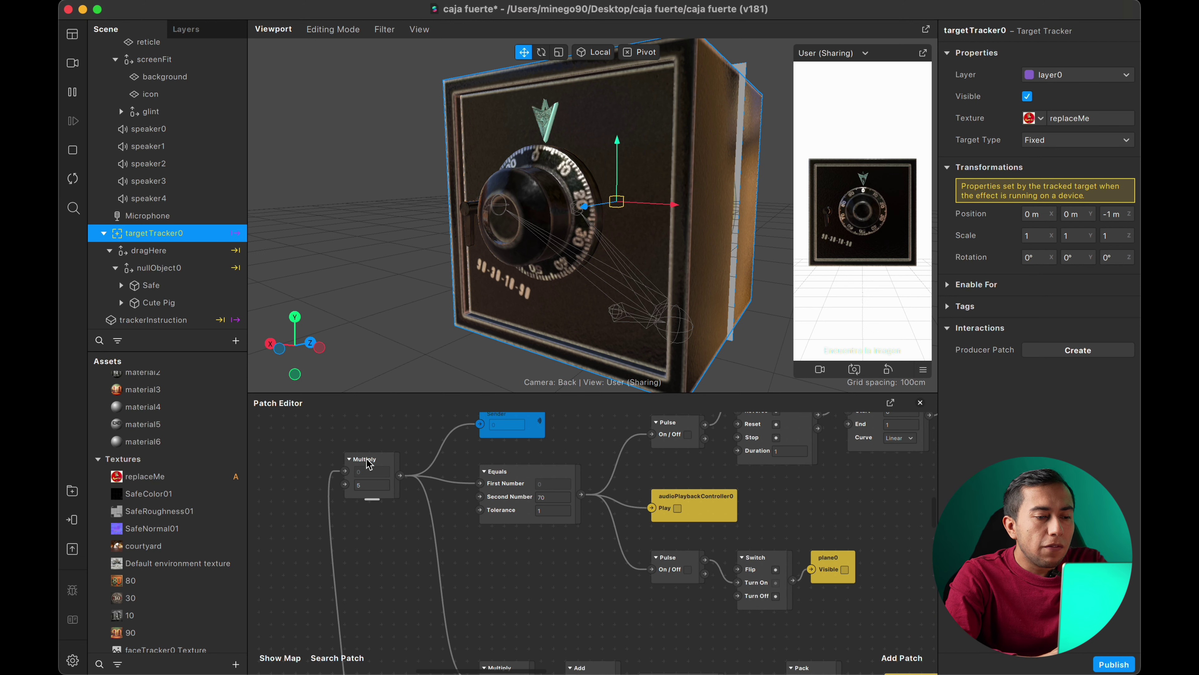
drag(369, 465, 405, 489)
scroll(574, 551, right, 2)
scroll(574, 551, down, 1)
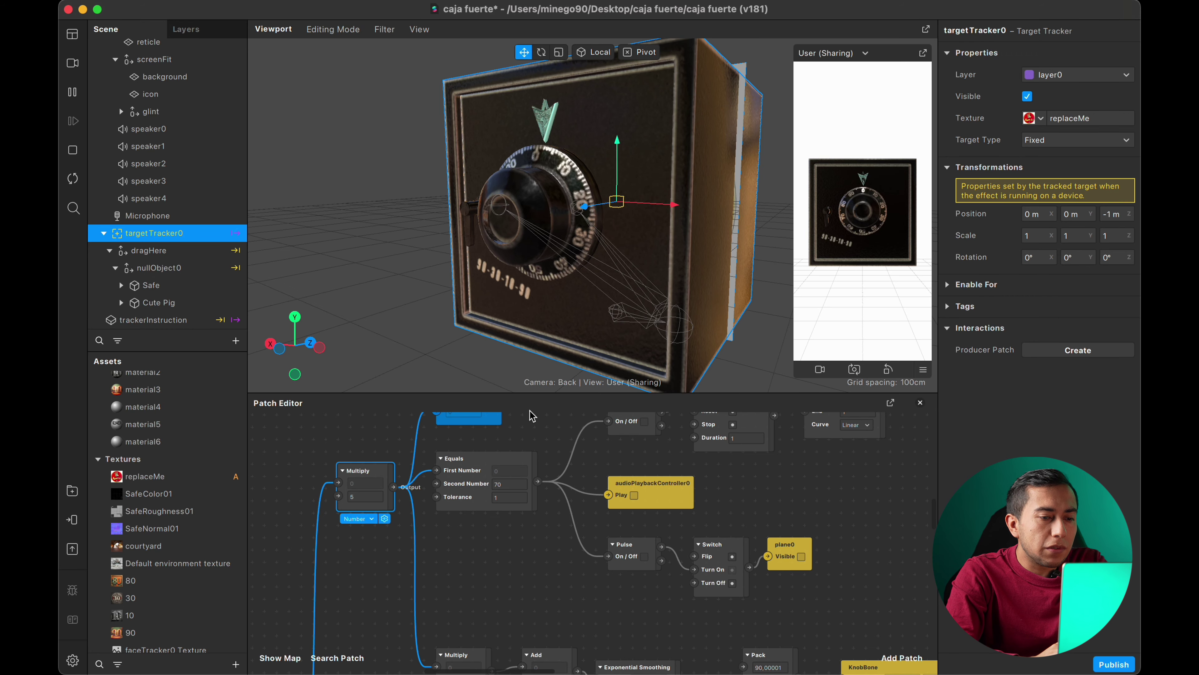
click(542, 52)
drag(646, 177, 628, 156)
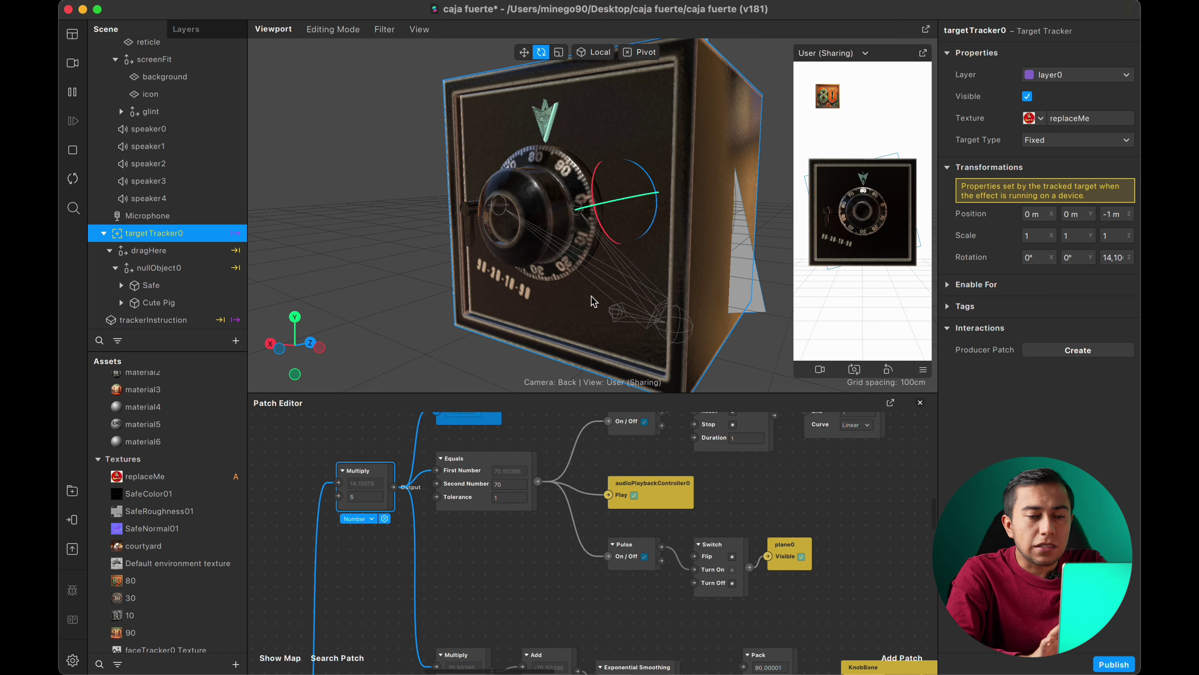
click(543, 552)
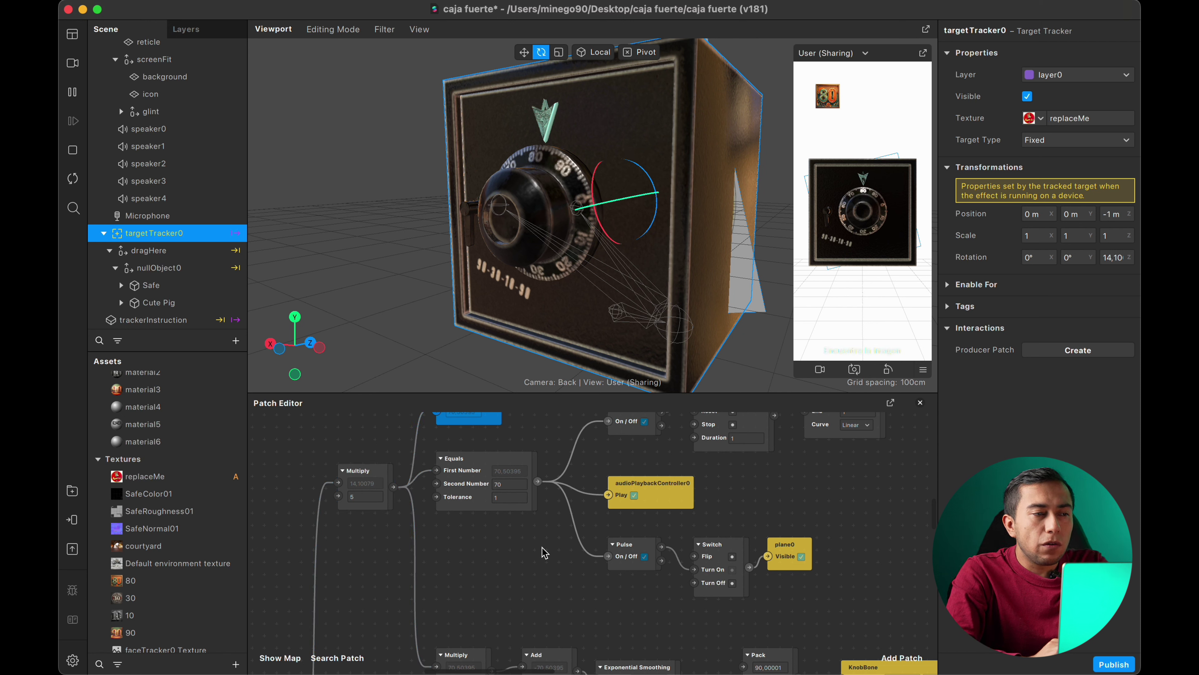
Close the caja fuerte project and return to the page for creating new projects
click(208, 1)
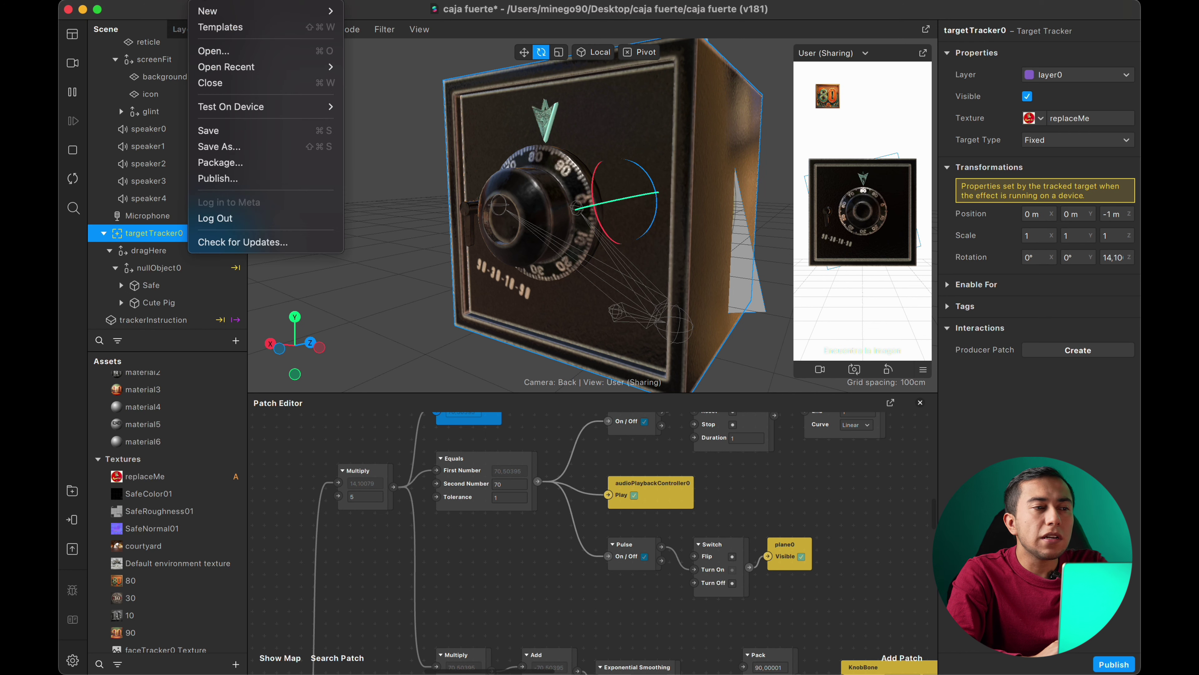
click(125, 7)
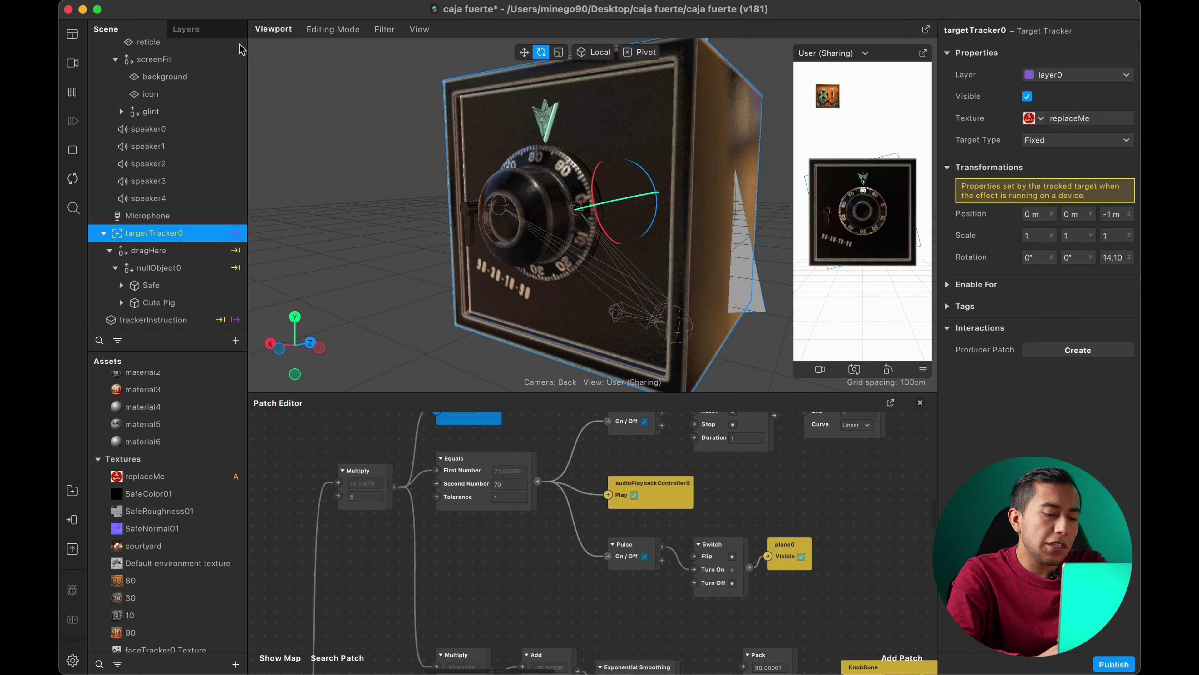
click(68, 9)
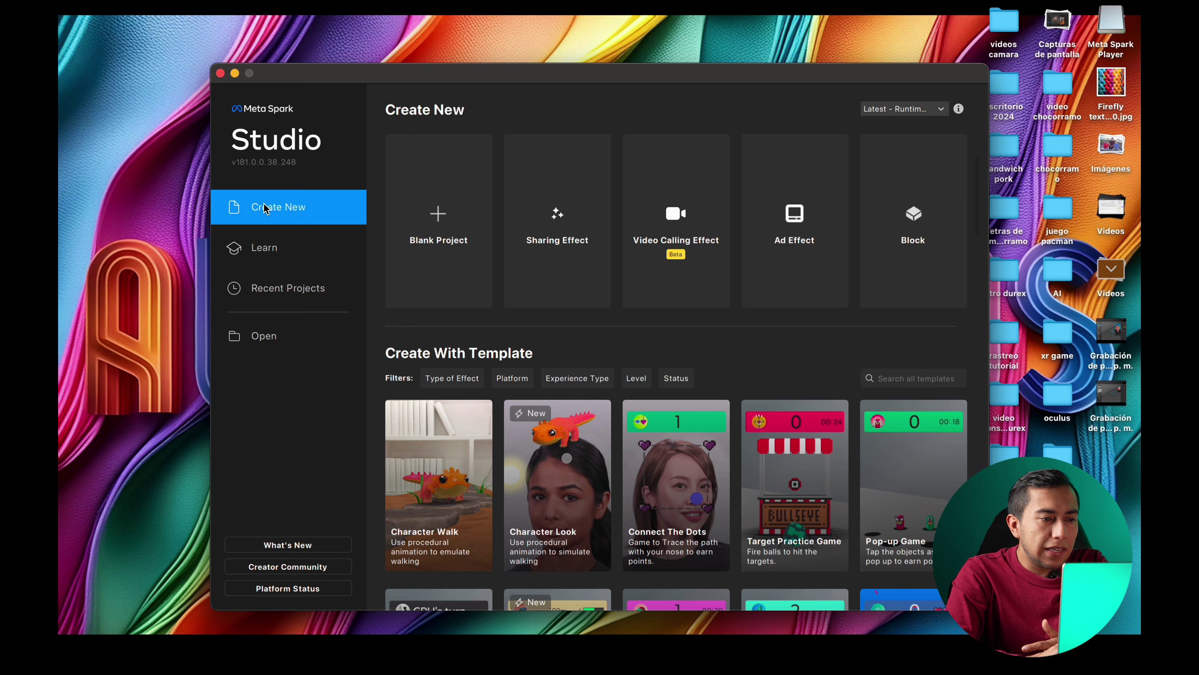
Create a new project from the 3D Animated Poster template and enlarge its window to fill the screen
scroll(620, 444, down, 15)
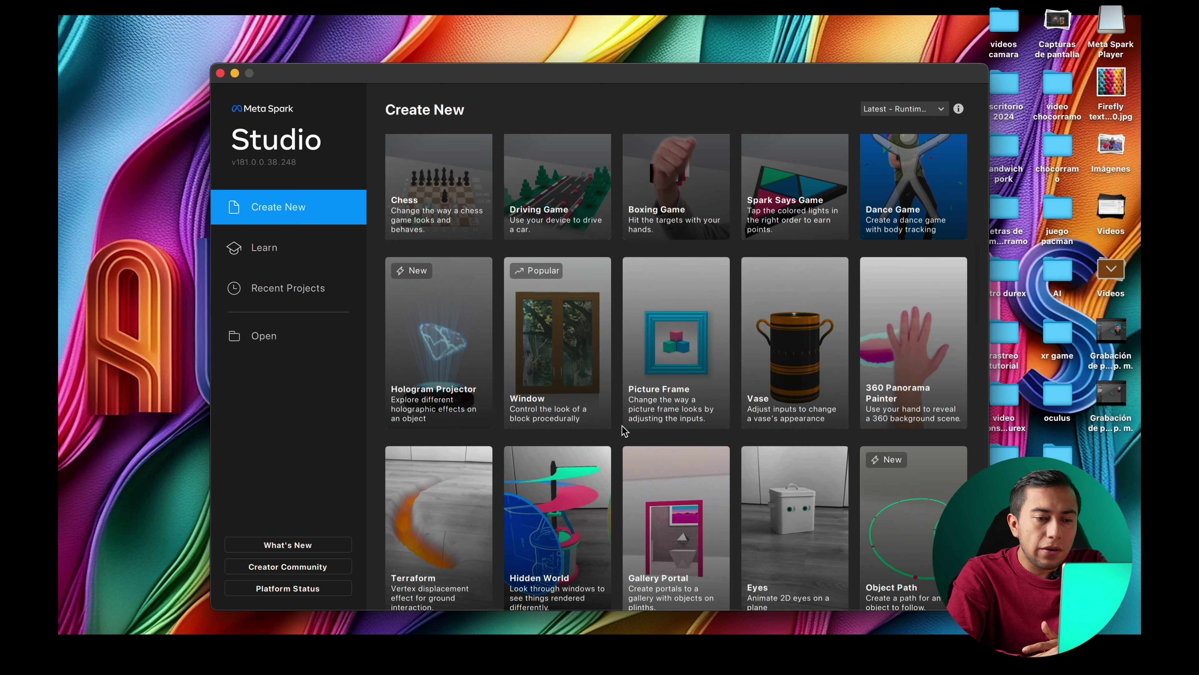
scroll(620, 444, down, 15)
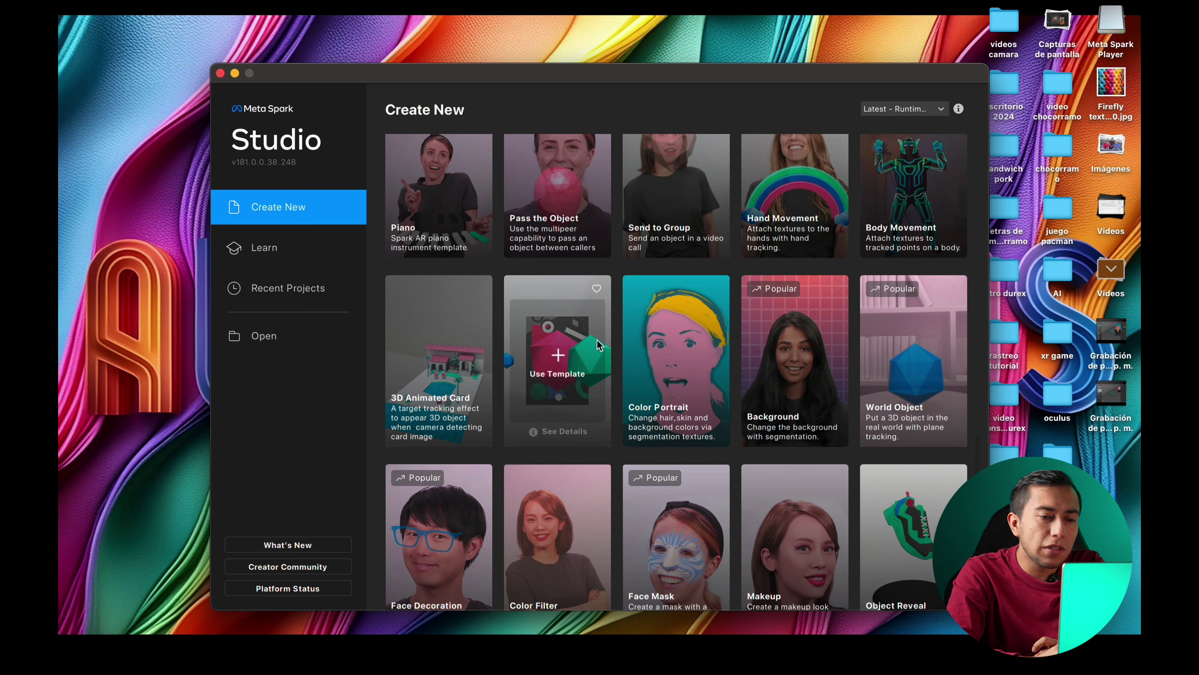
mouse_move(561, 356)
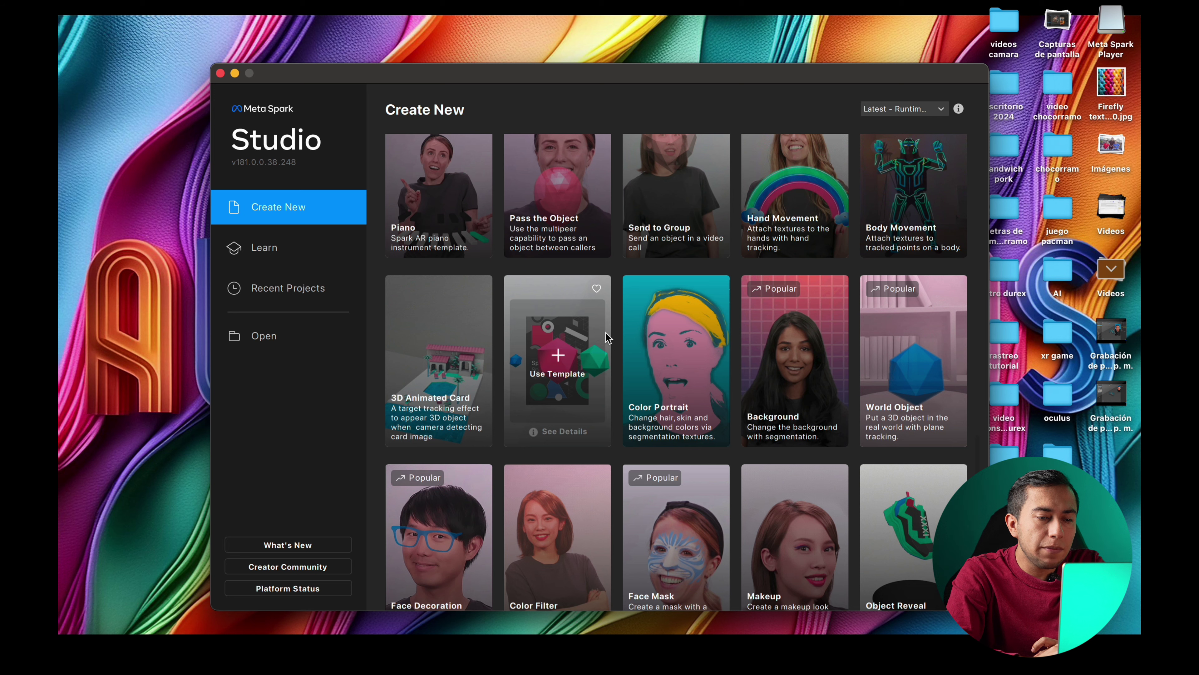
click(561, 356)
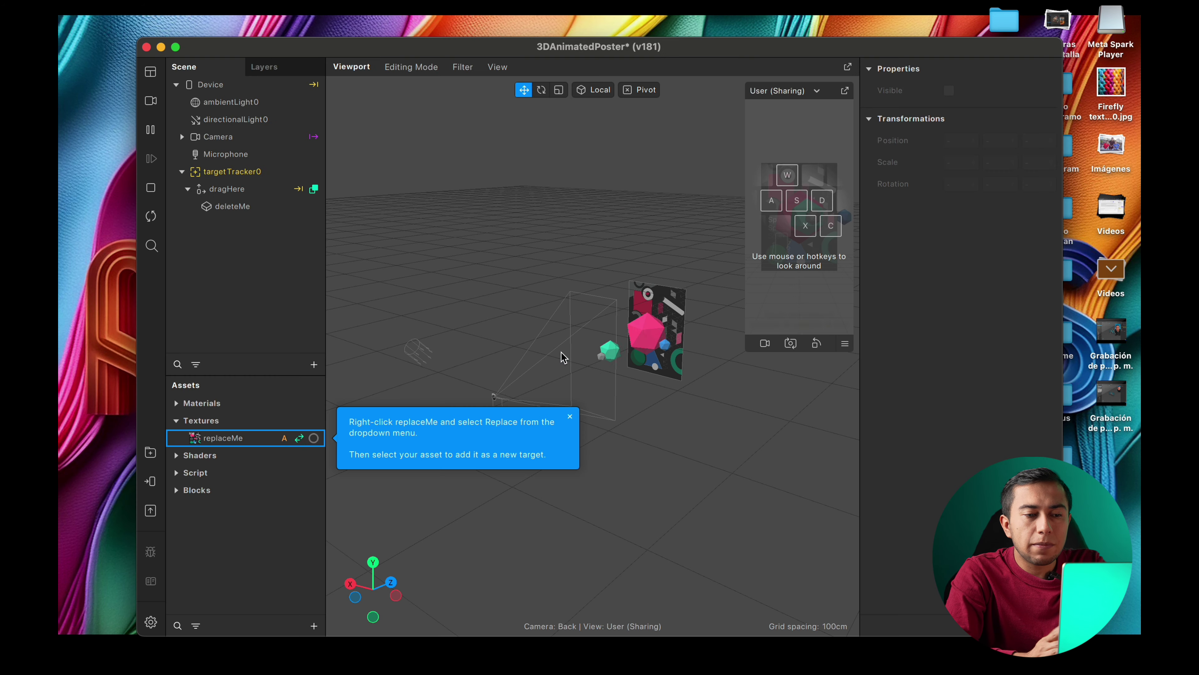
double_click(679, 47)
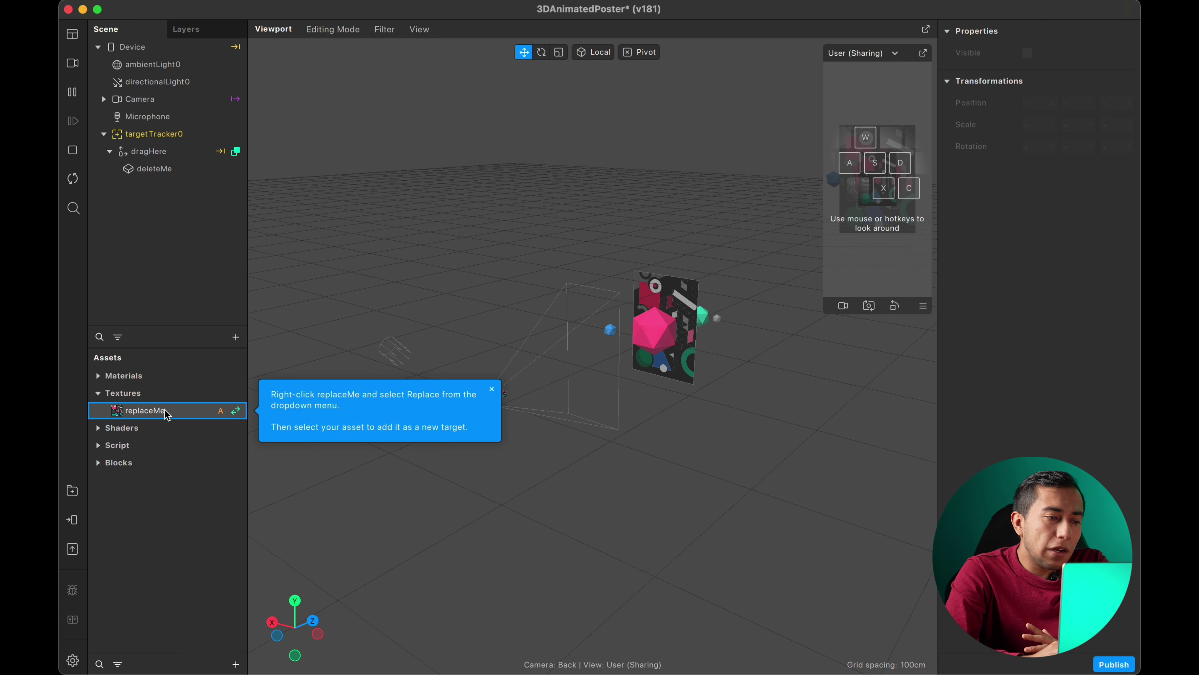
Replace the replaceMe target texture with "rastreo spot it.jpeg" from the caja fuerte folder, previewing the image first
click(152, 411)
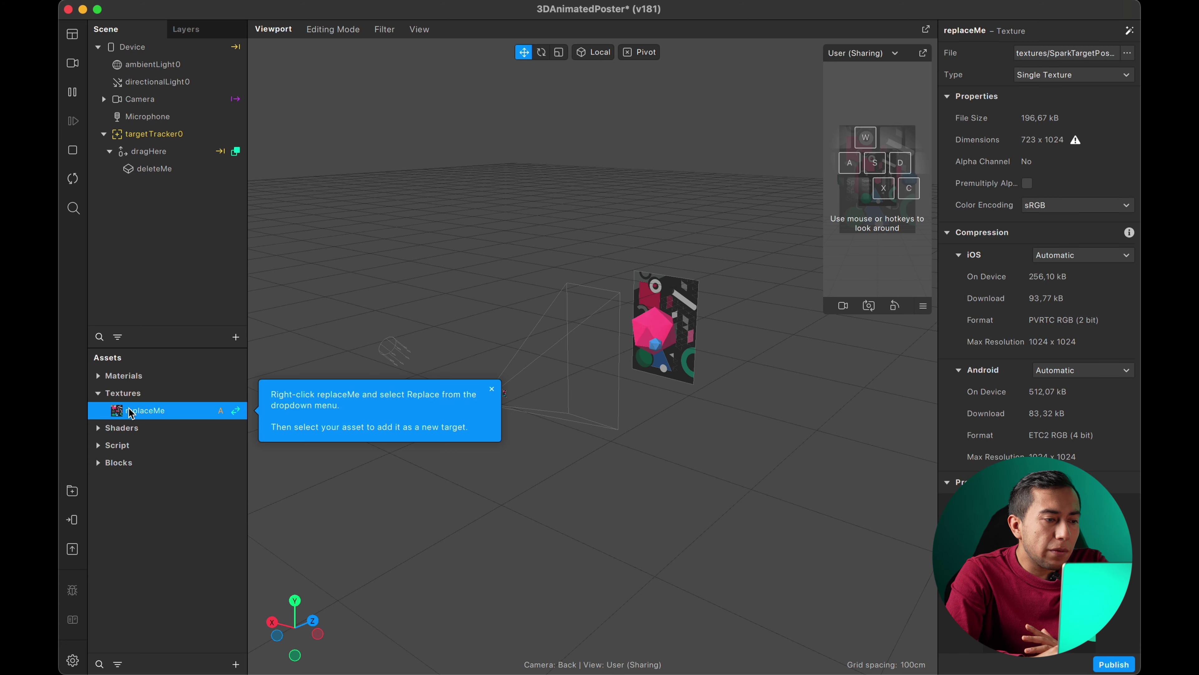
right_click(152, 411)
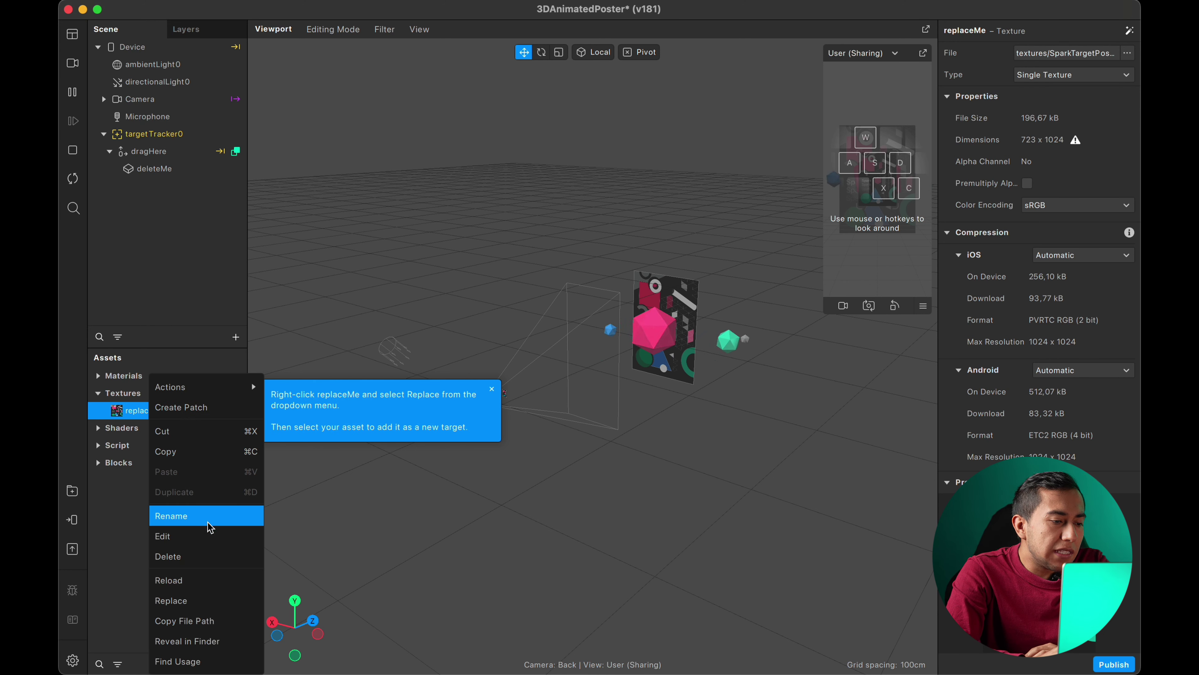
click(207, 582)
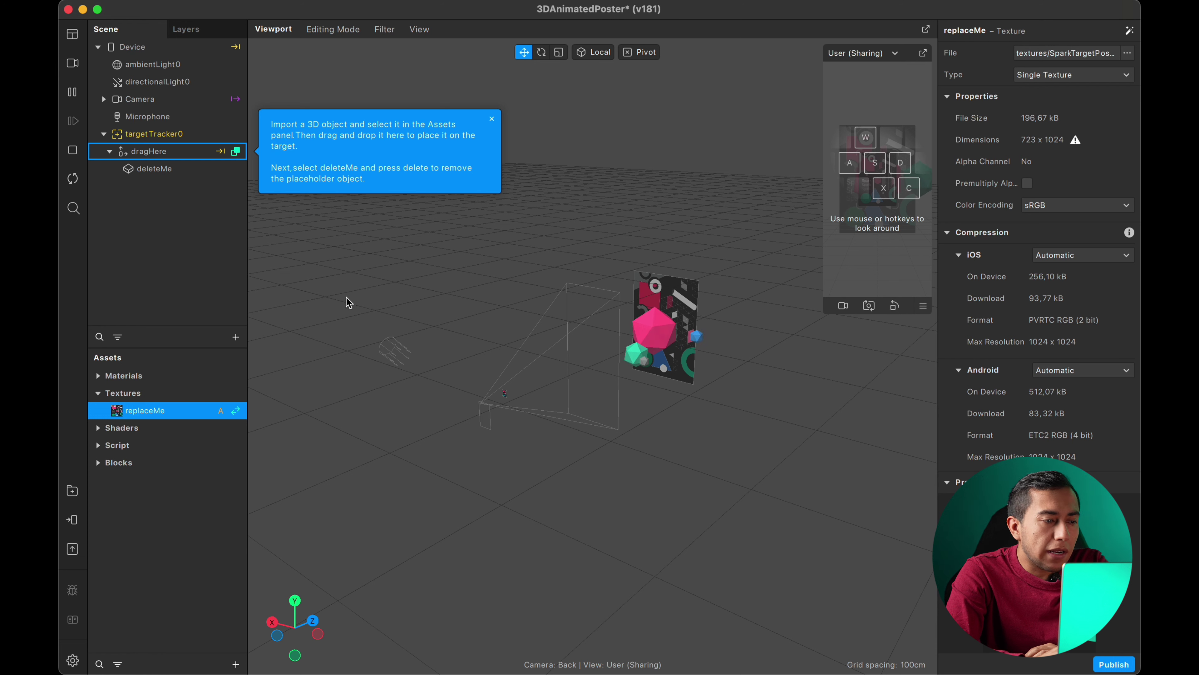
right_click(144, 410)
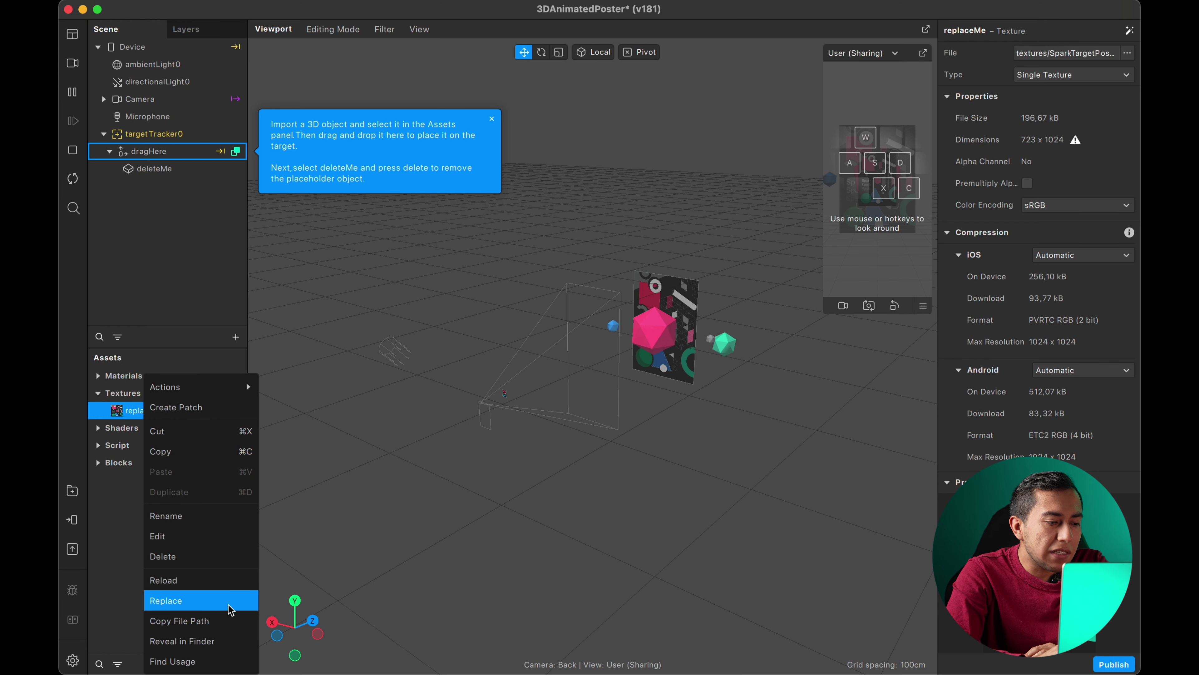
click(203, 602)
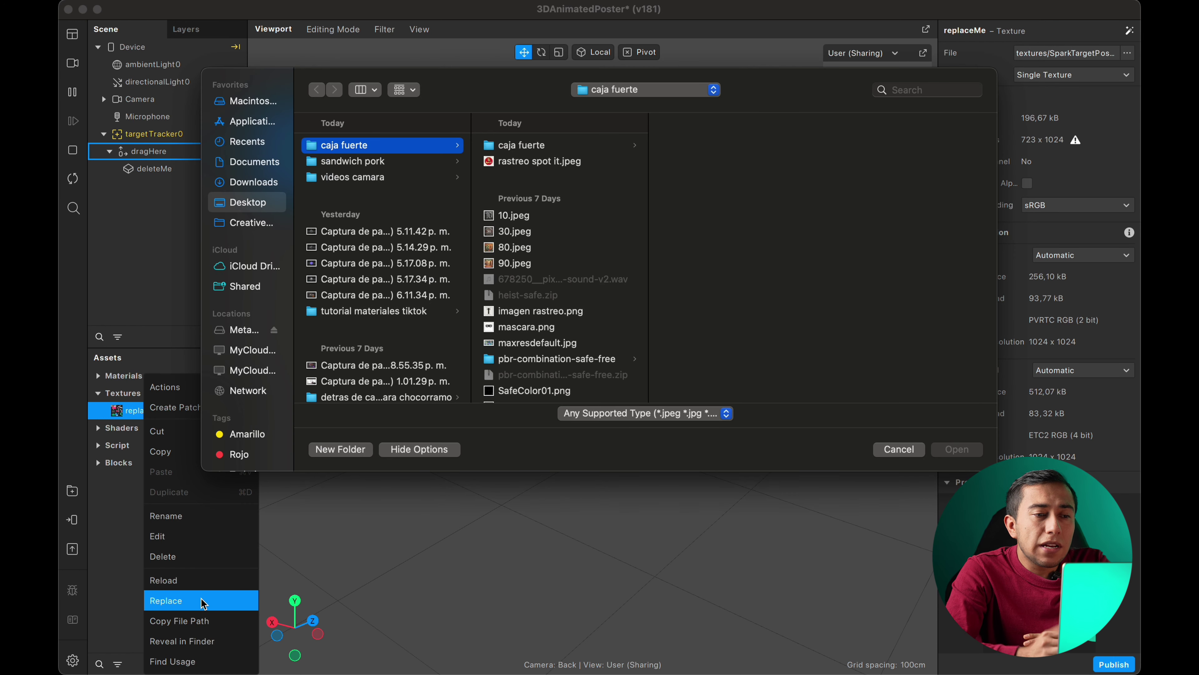
click(583, 162)
key(space)
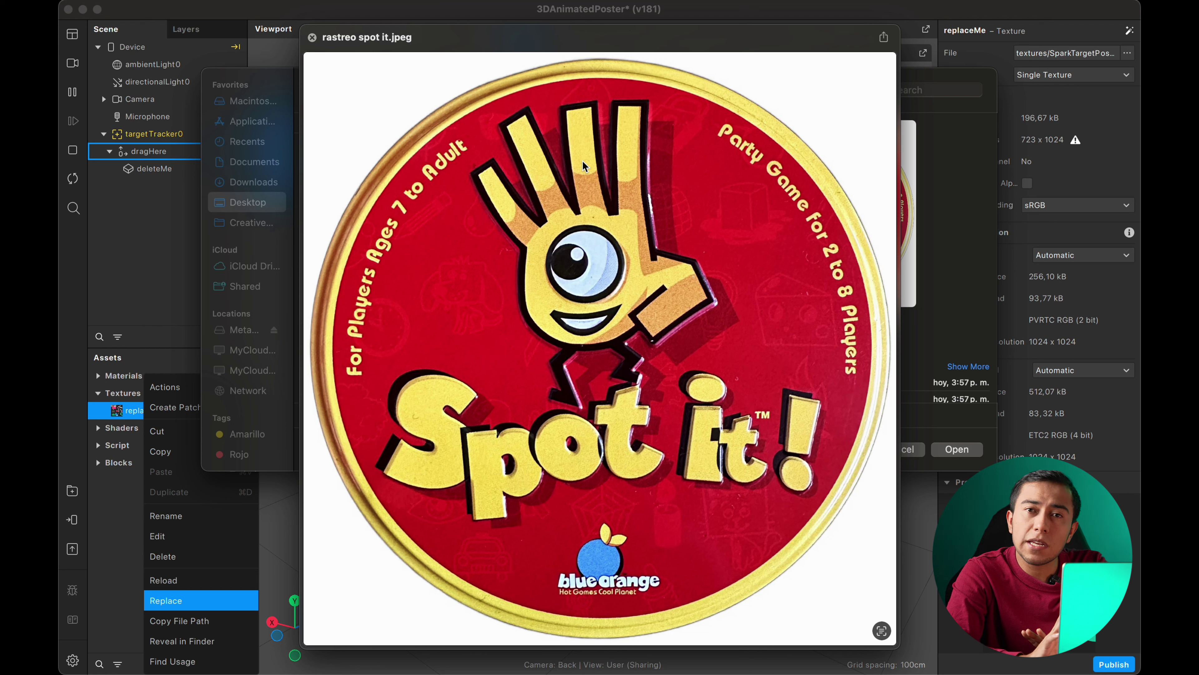
click(313, 38)
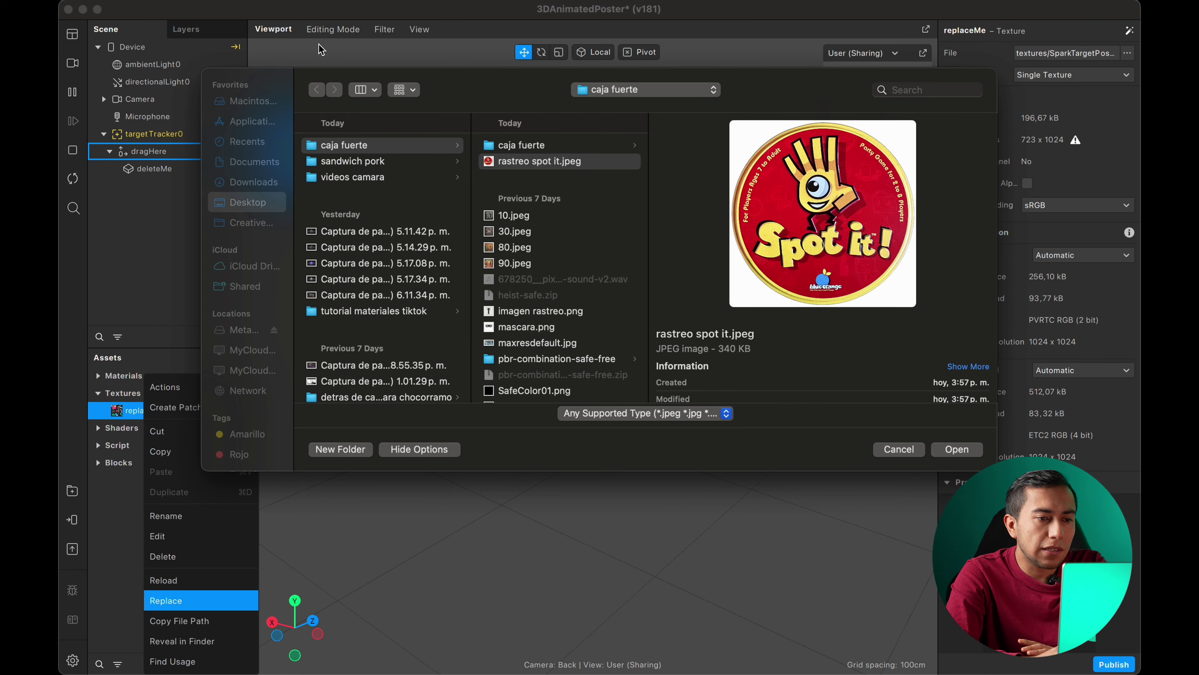
click(952, 452)
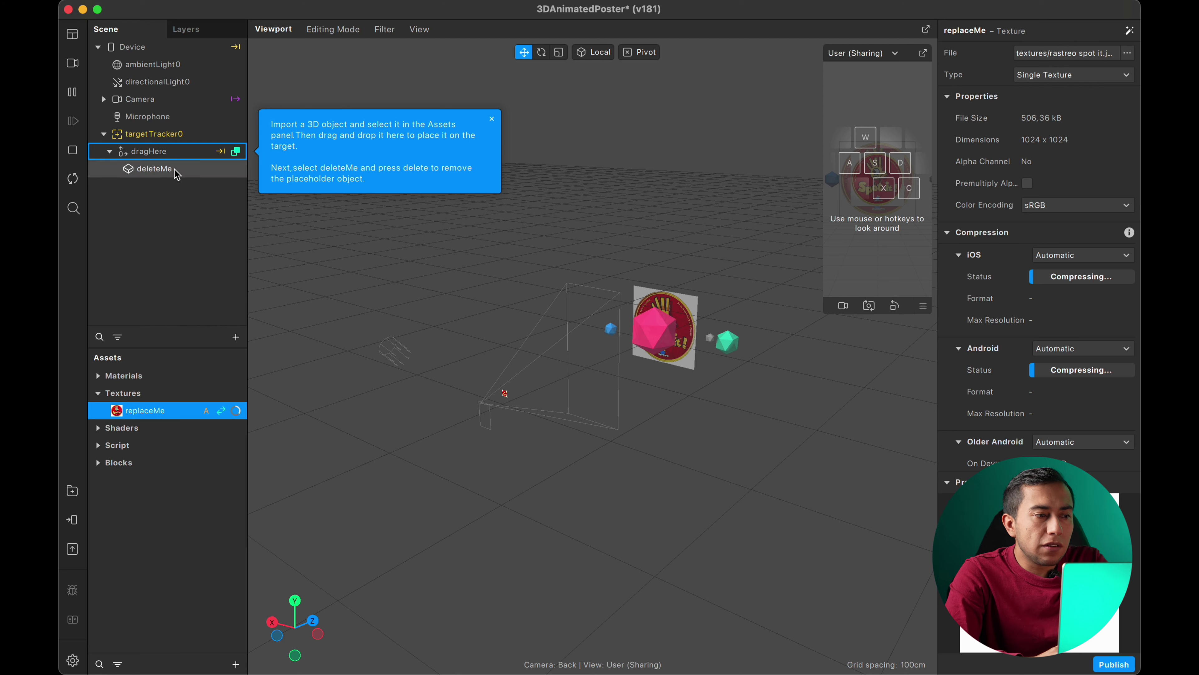
Select the dragHere null object under targetTracker0 and frame it in the viewport
scroll(409, 213, up, 3)
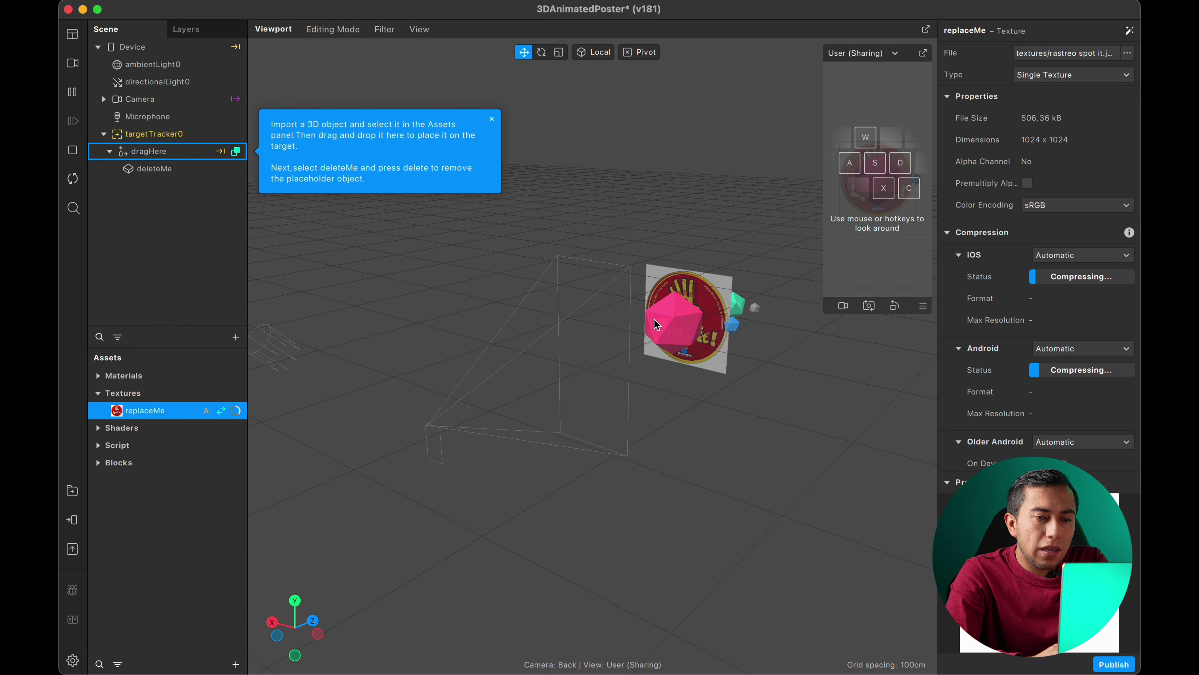
click(149, 151)
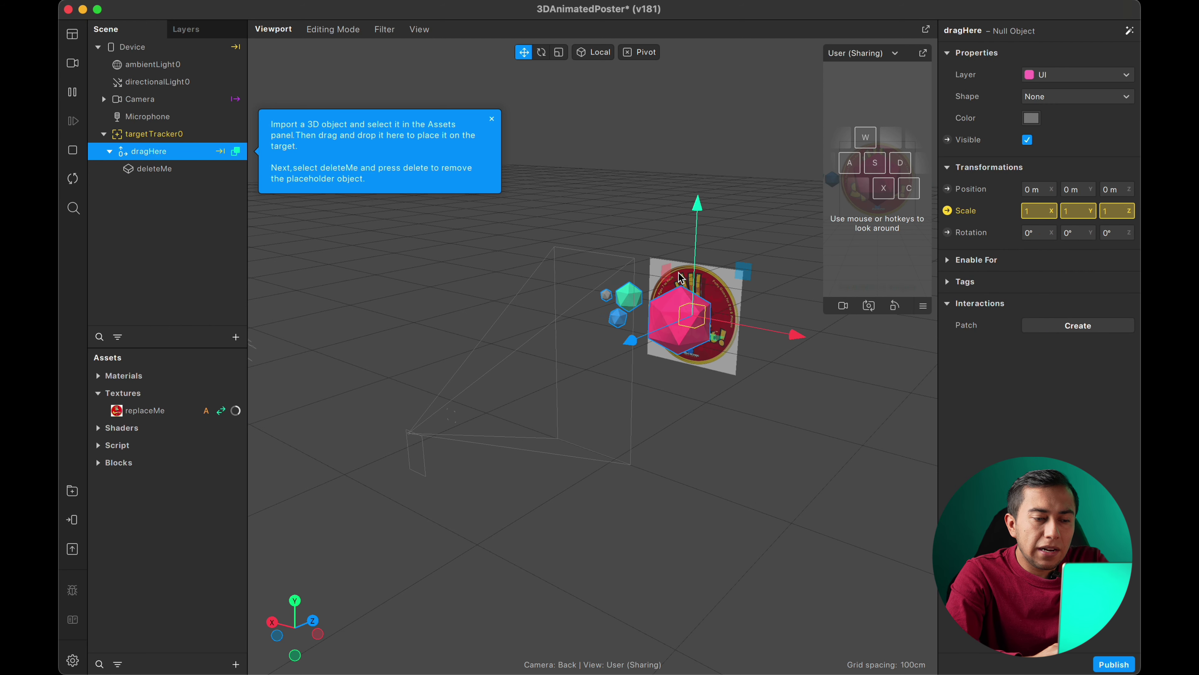
key(f)
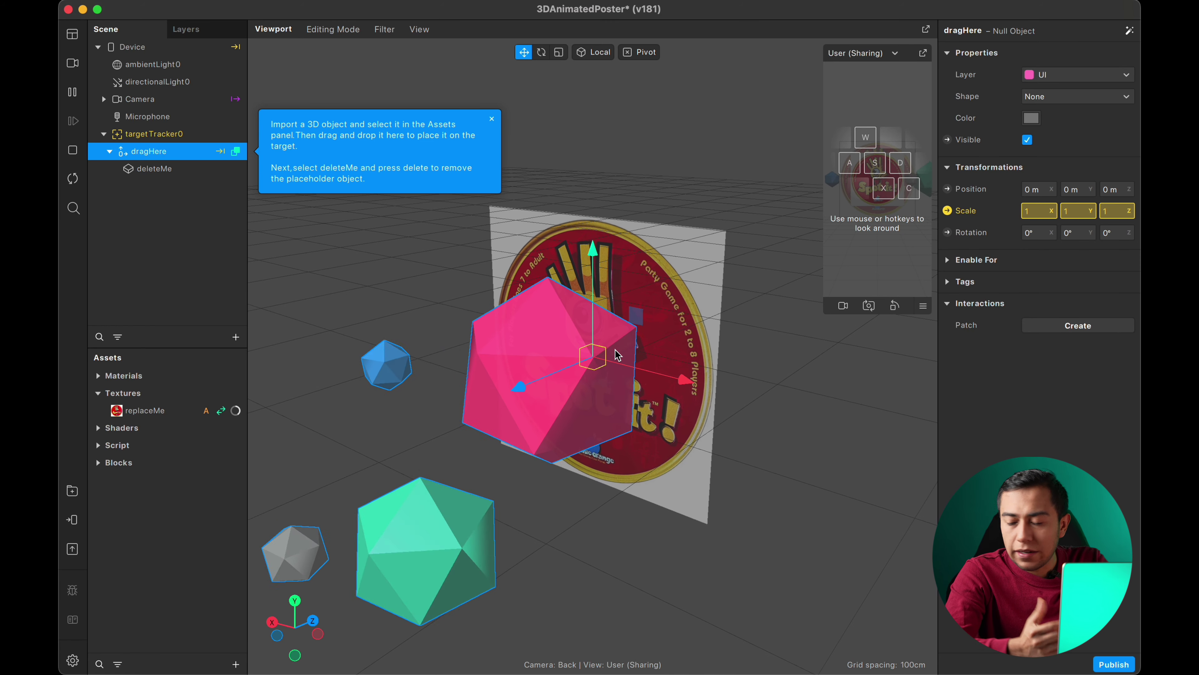
Delete the deleteMe placeholder block from under the dragHere null object
click(159, 171)
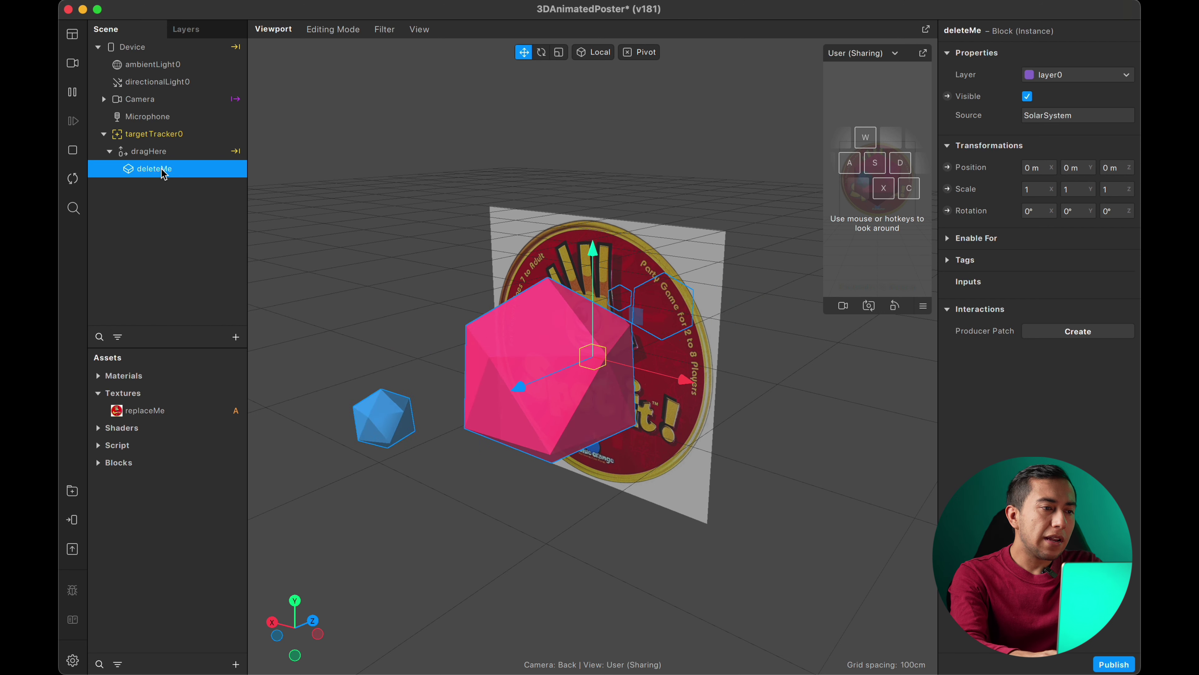
key(Delete)
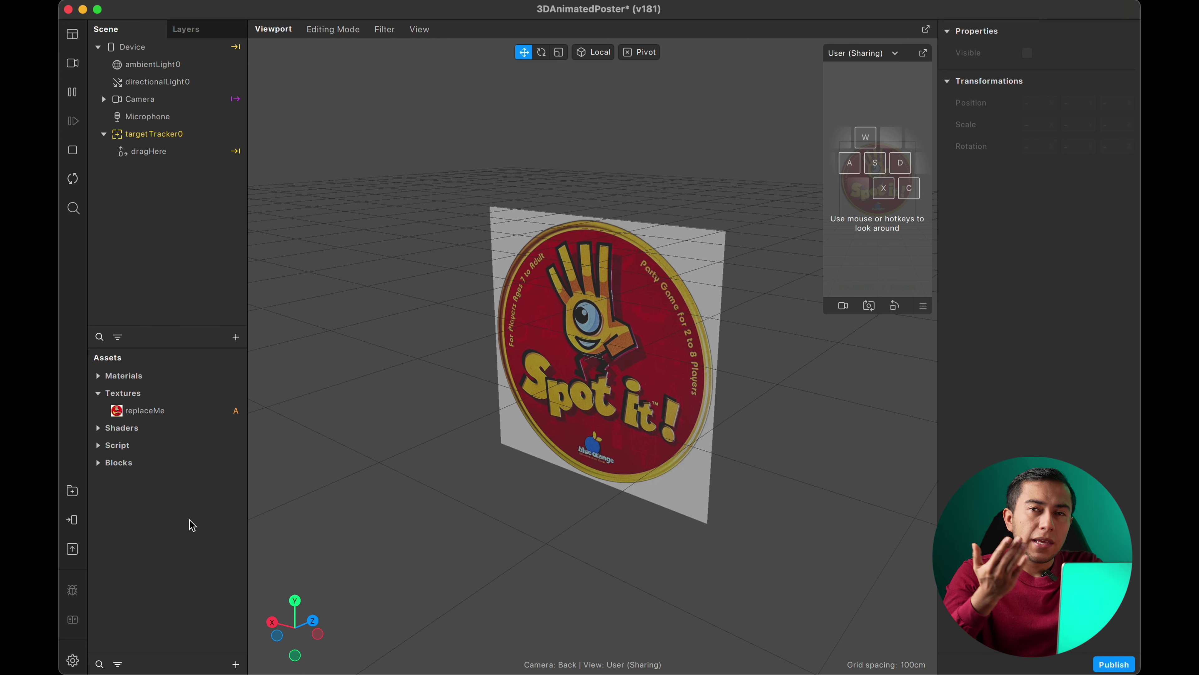
Search the AR Library for "safe" and list all the matching 3D objects
click(72, 494)
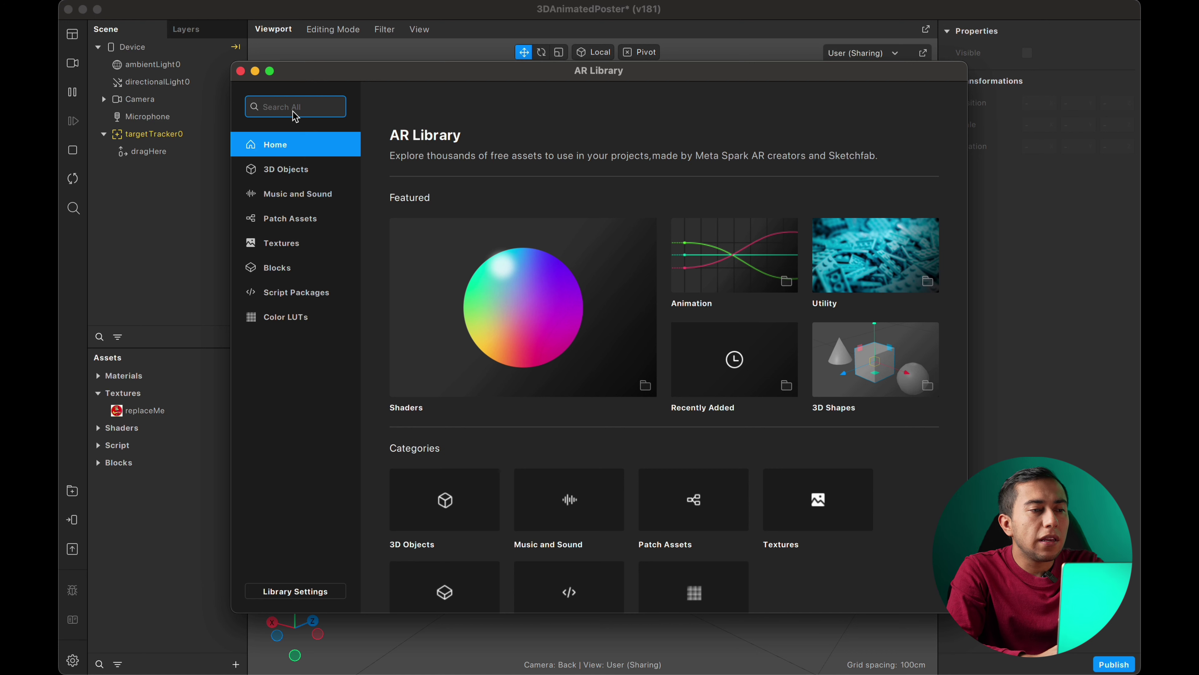
text(safe)
key(Return)
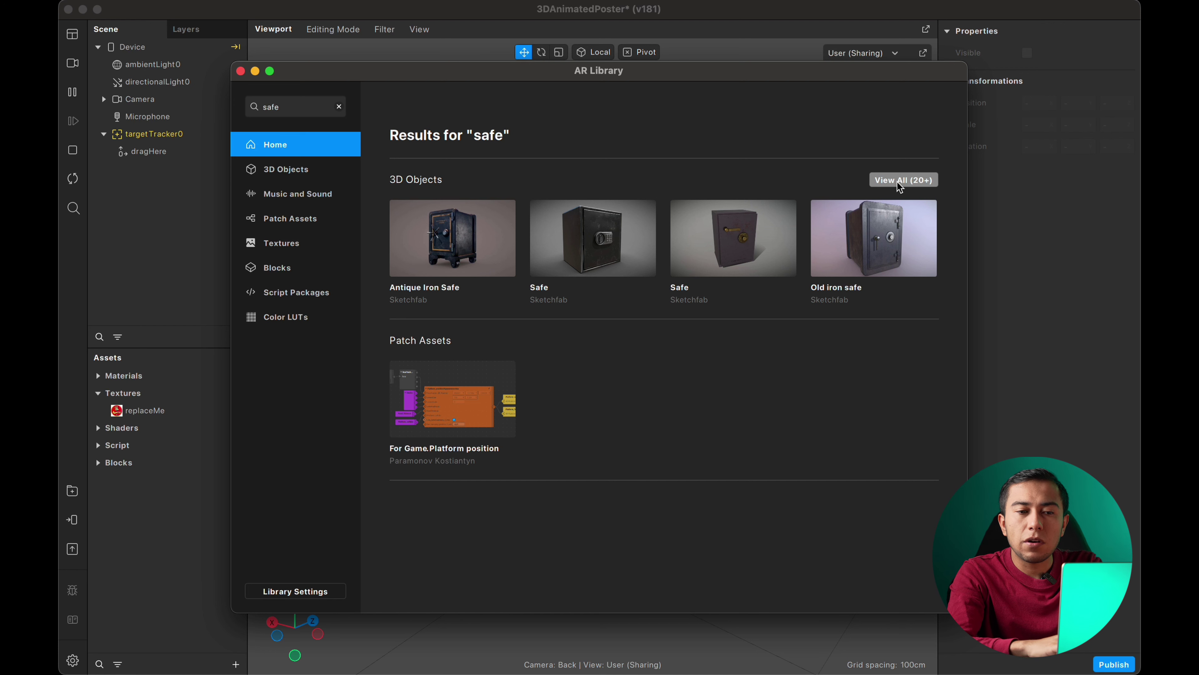
click(923, 180)
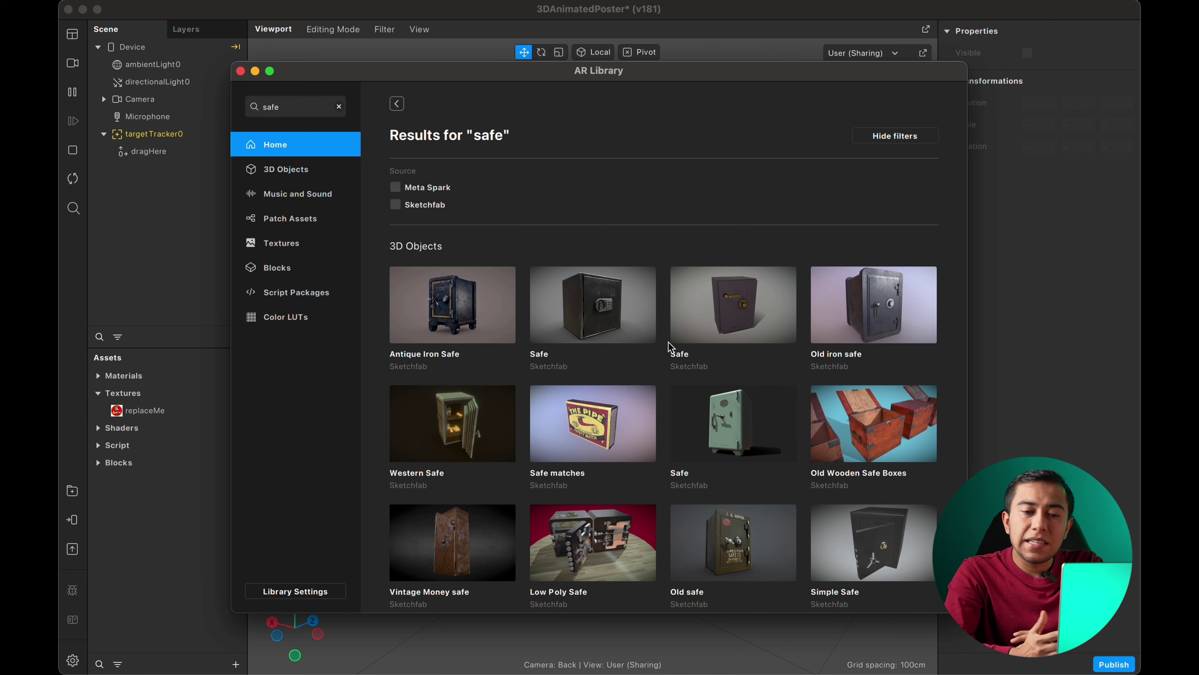
Find the "PBR Combination Safe (Free)" model among the results, import it into the project and close the library
scroll(667, 379, down, 1)
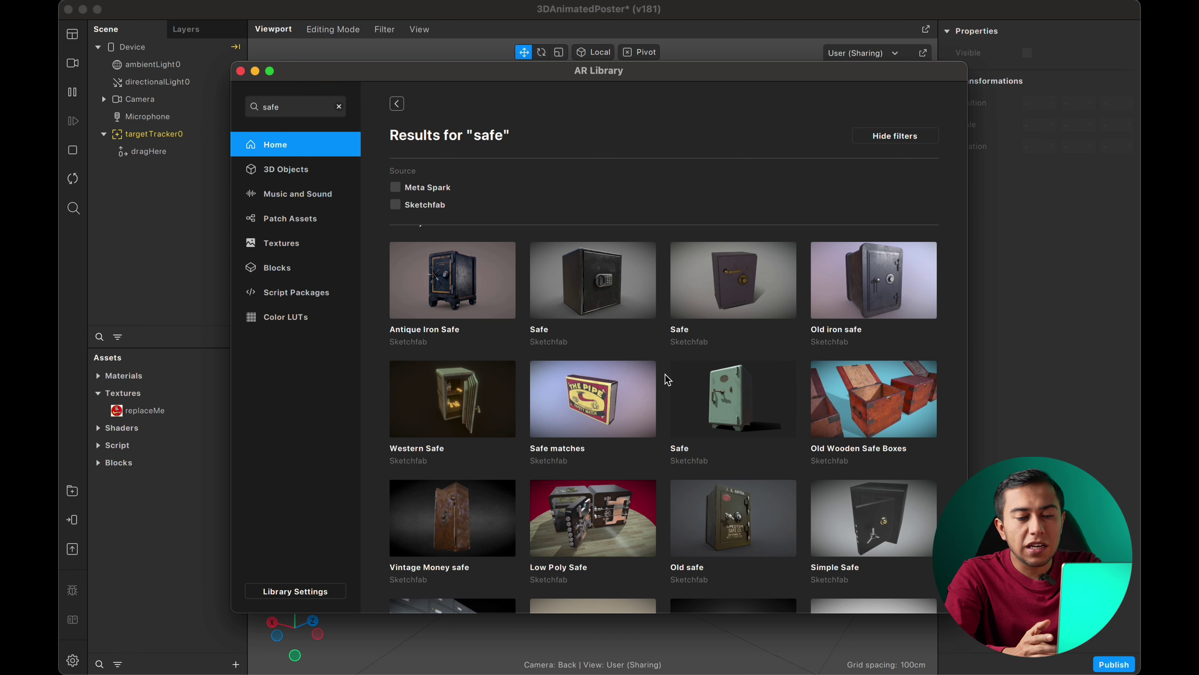
scroll(667, 379, down, 10)
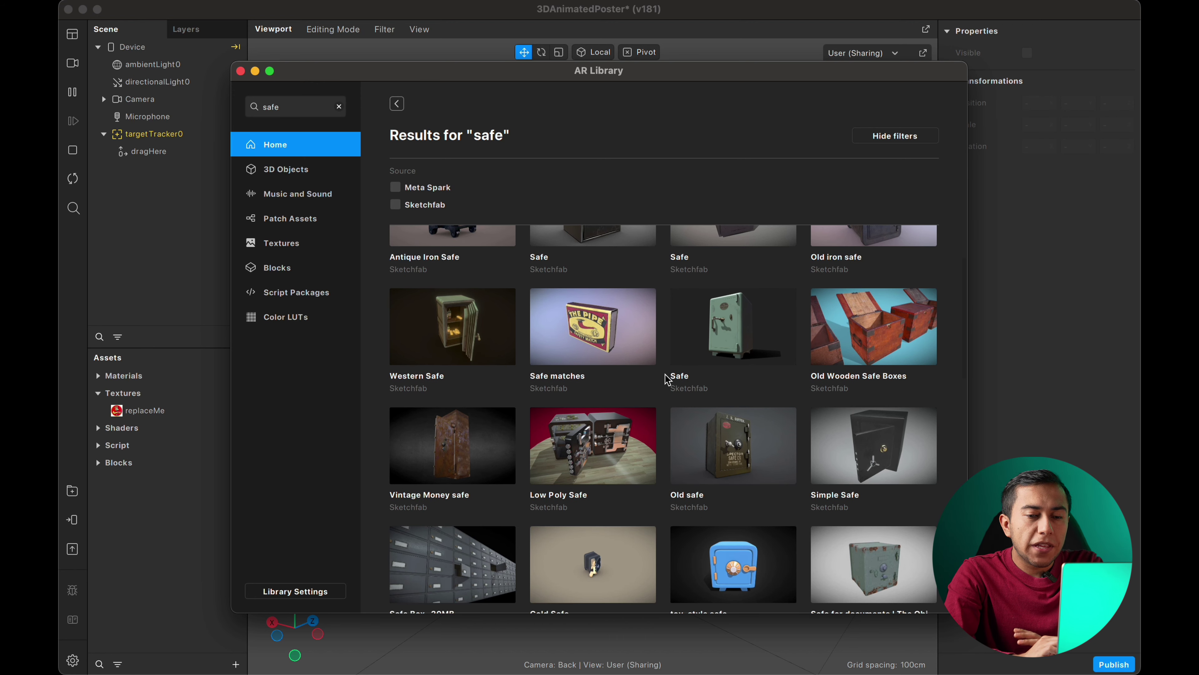
scroll(665, 374, down, 7)
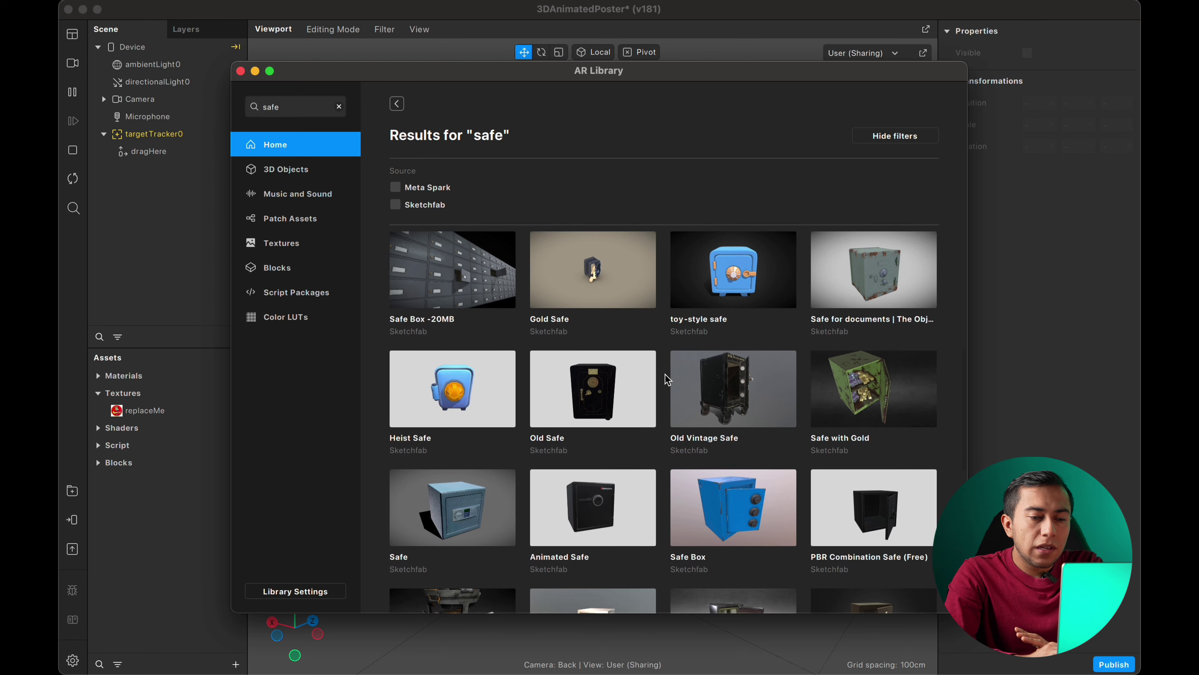
scroll(665, 373, down, 10)
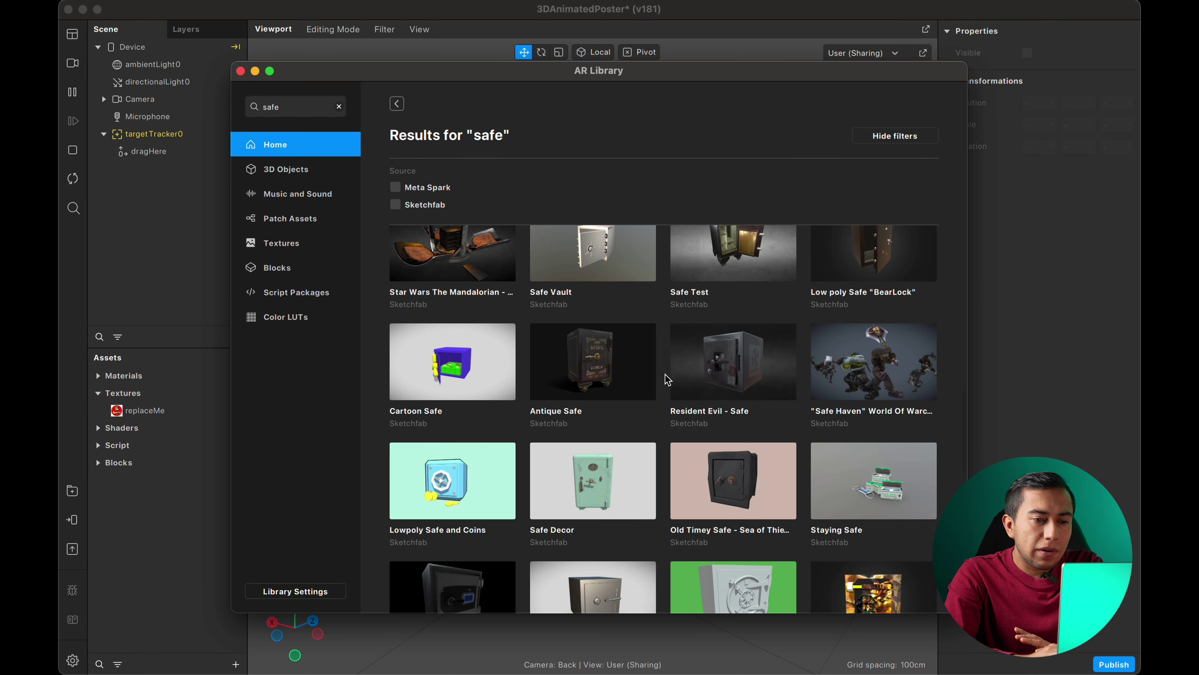
scroll(665, 378, up, 5)
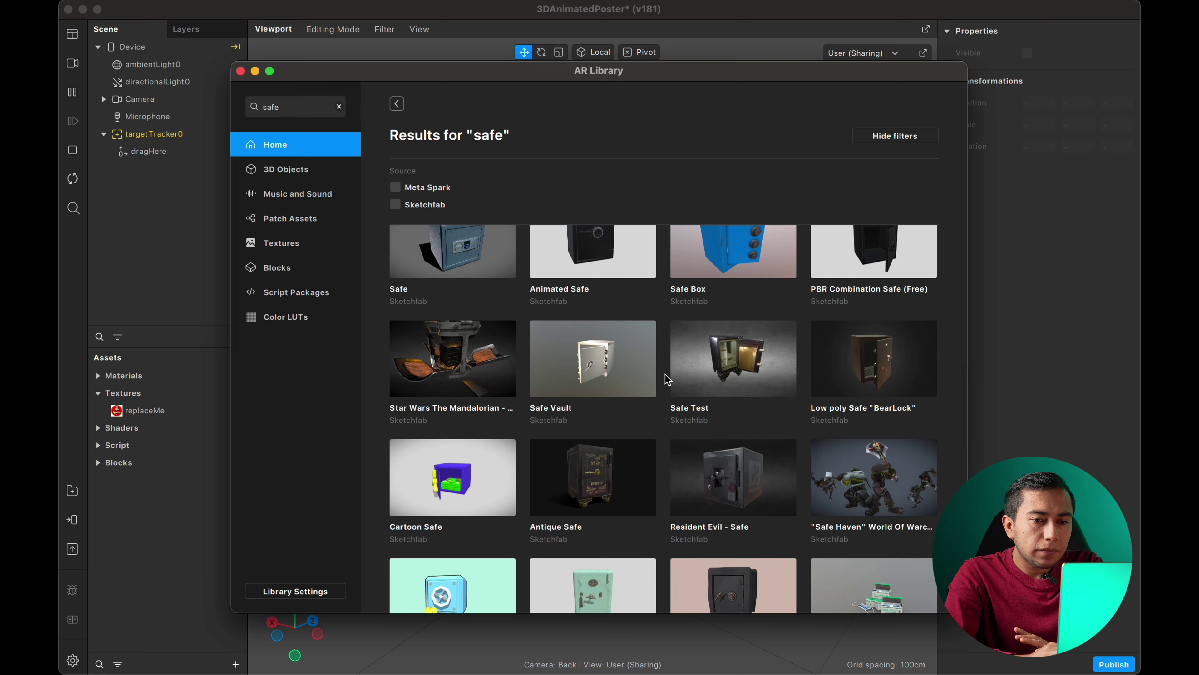
scroll(665, 378, up, 2)
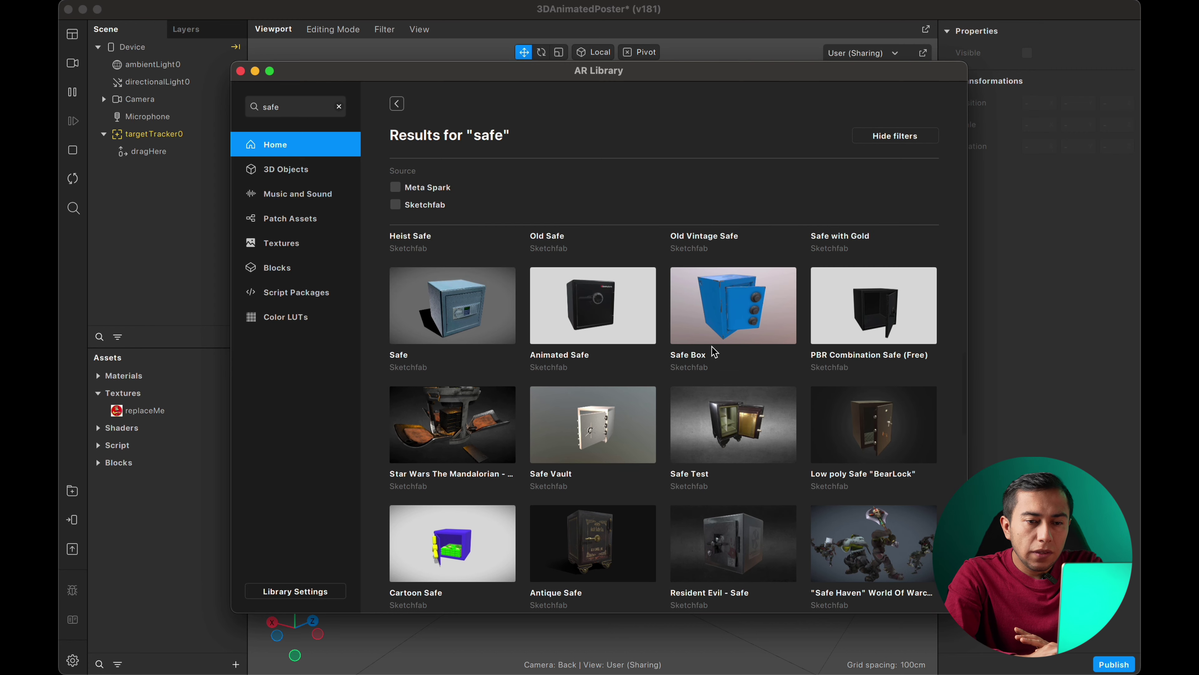
click(846, 314)
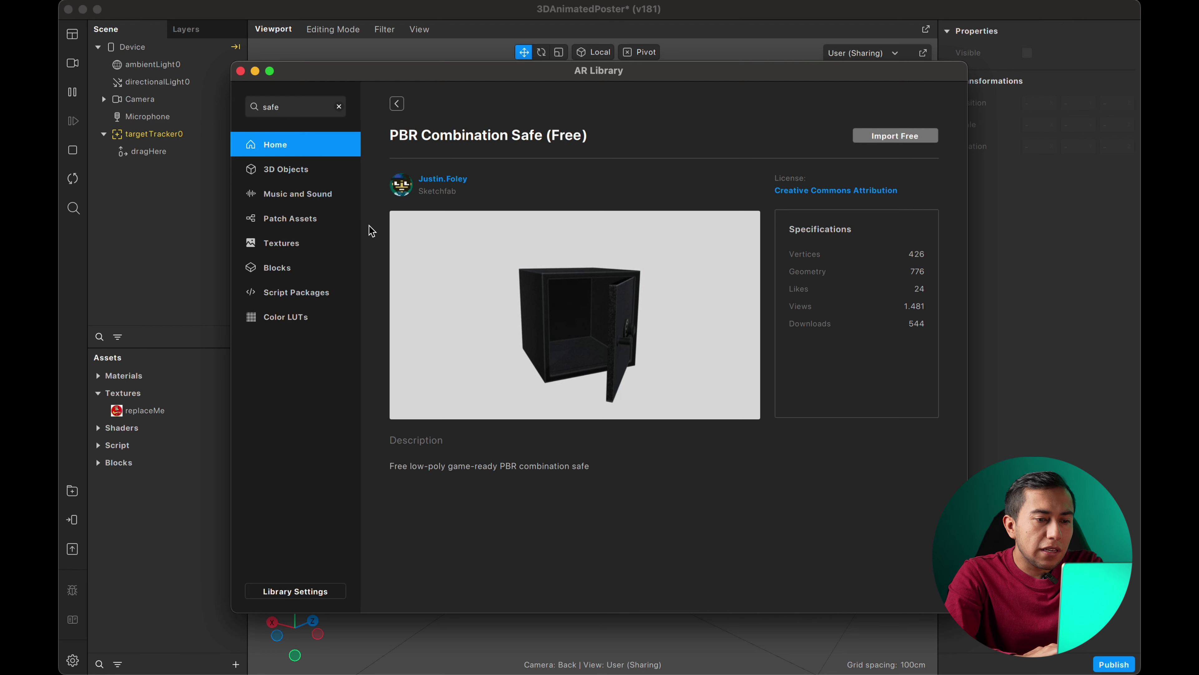
click(397, 104)
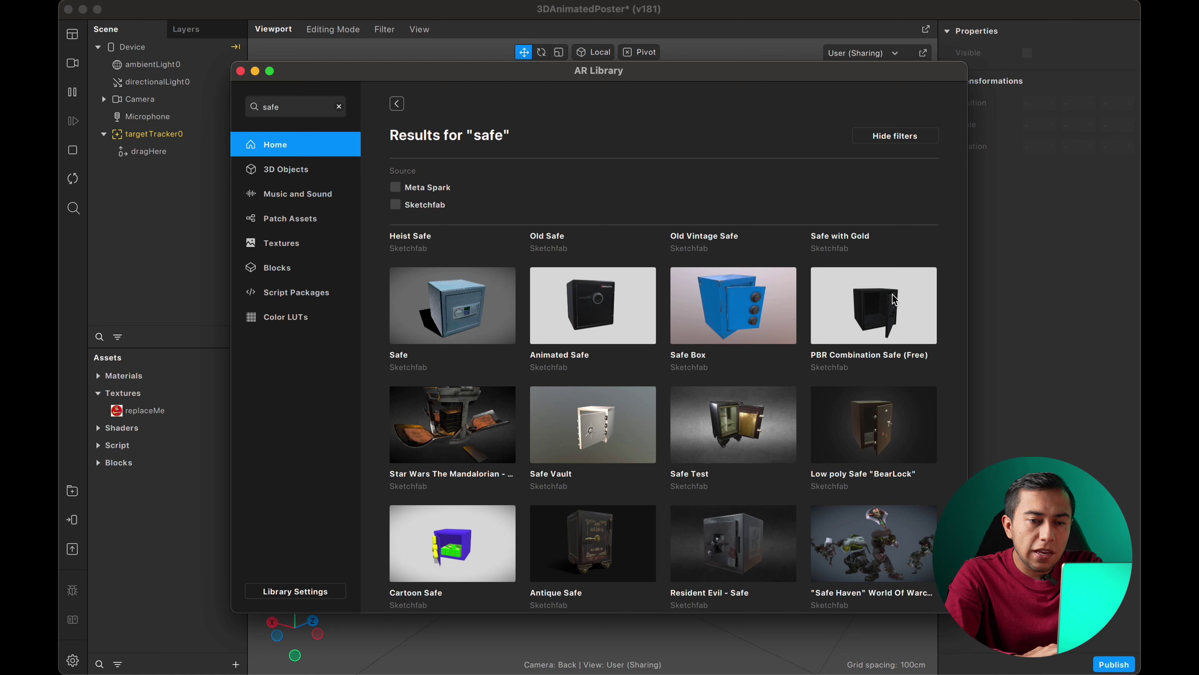
click(861, 310)
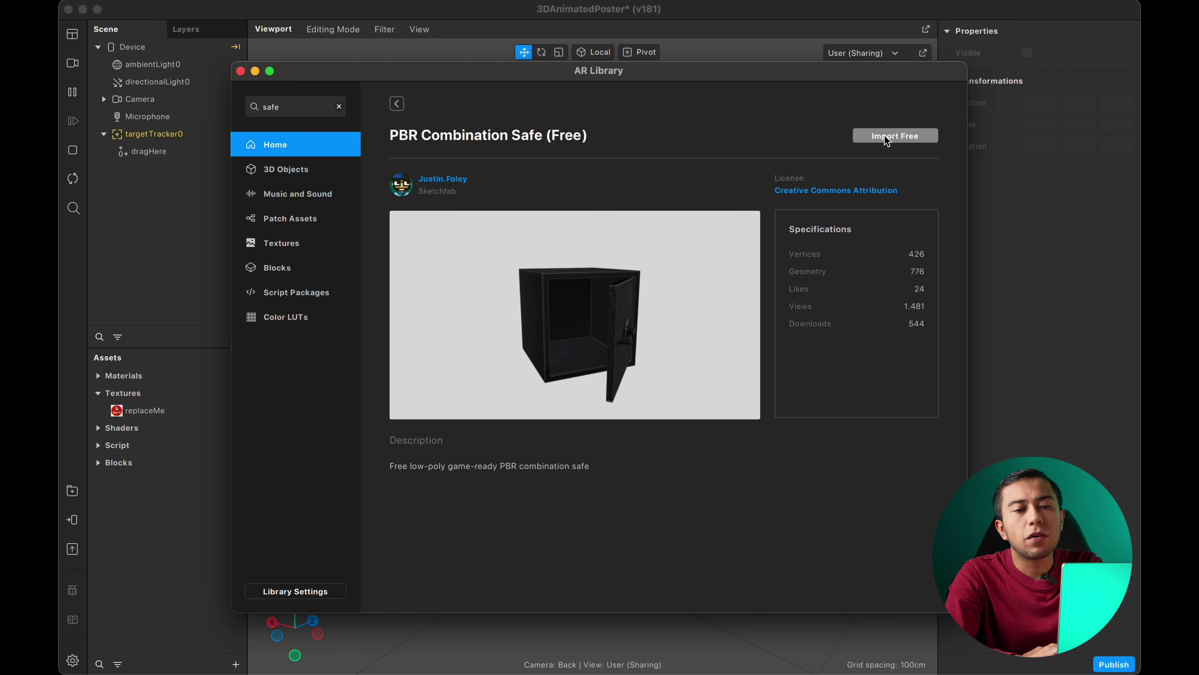
click(925, 138)
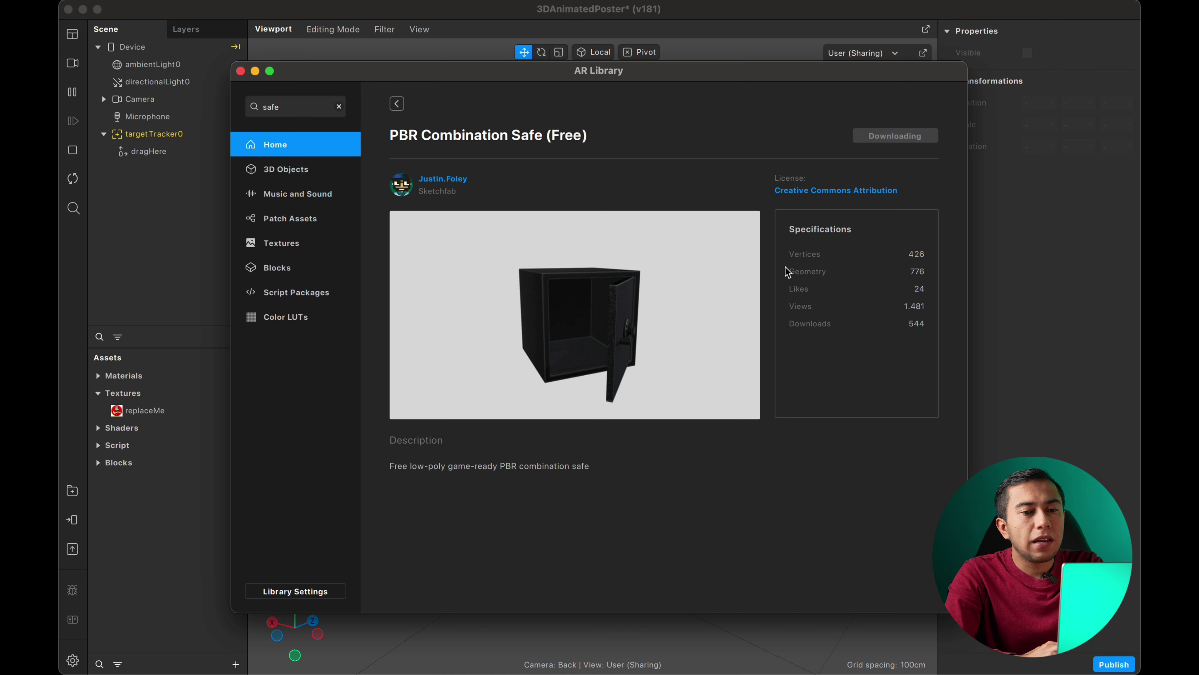
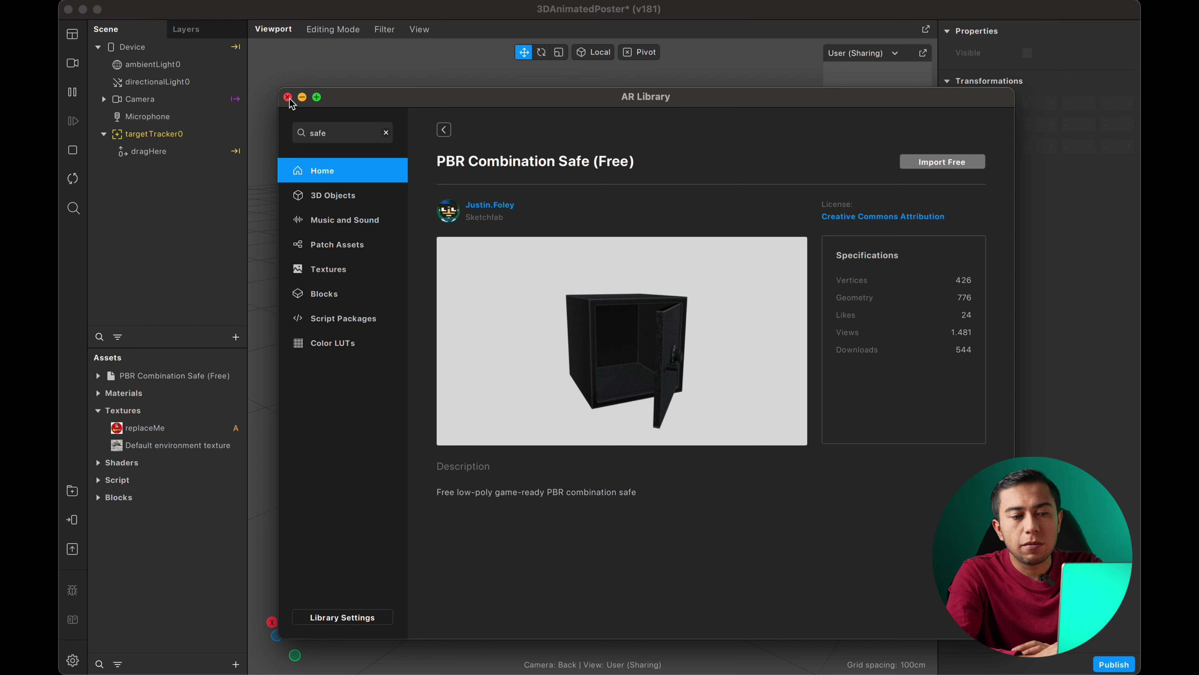
click(288, 97)
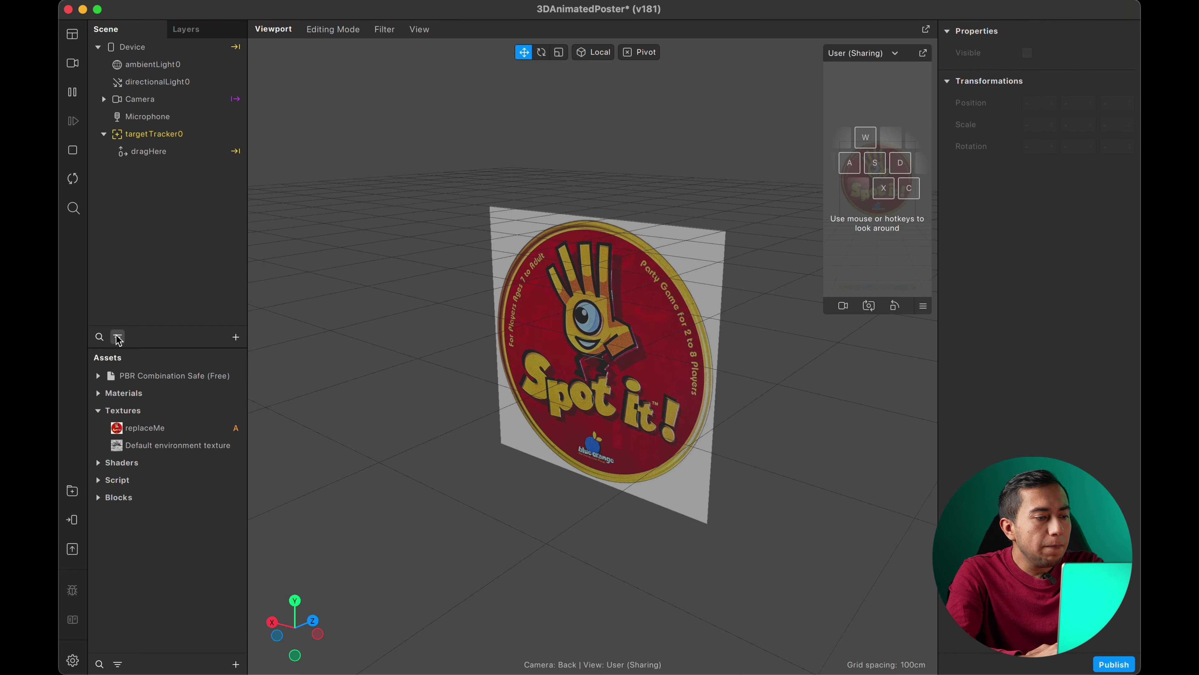
Place the imported PBR Combination Safe (Free) 3D object under dragHere and frame it in the viewport
click(99, 377)
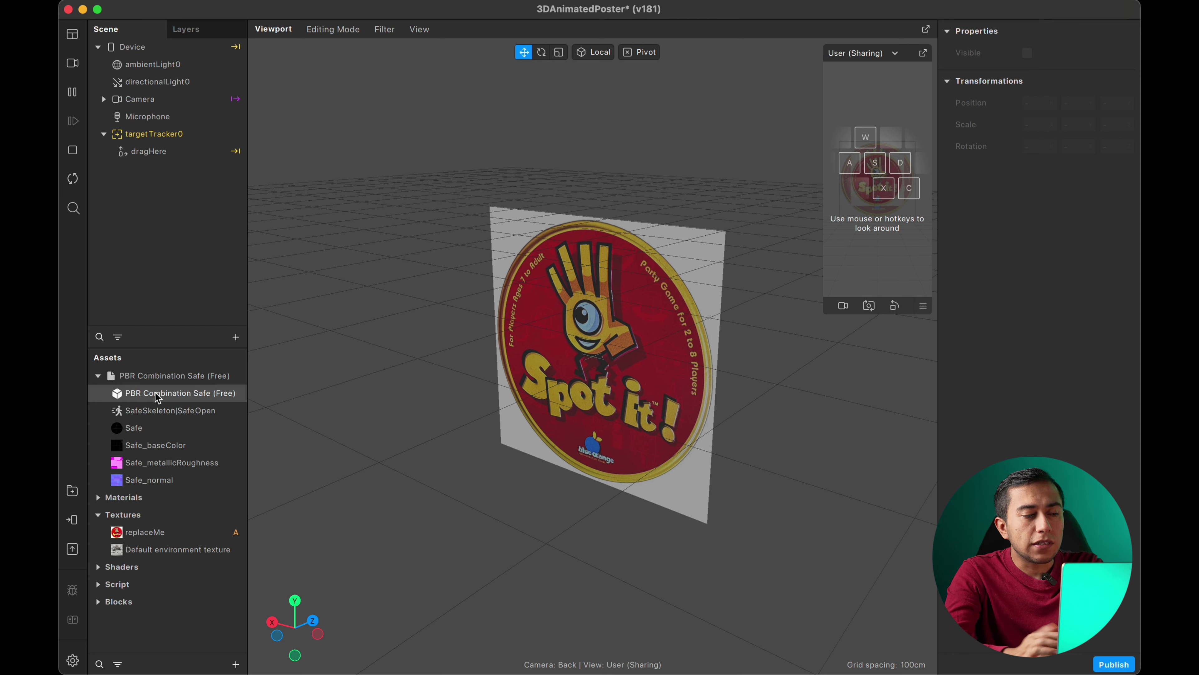
drag(157, 397, 152, 158)
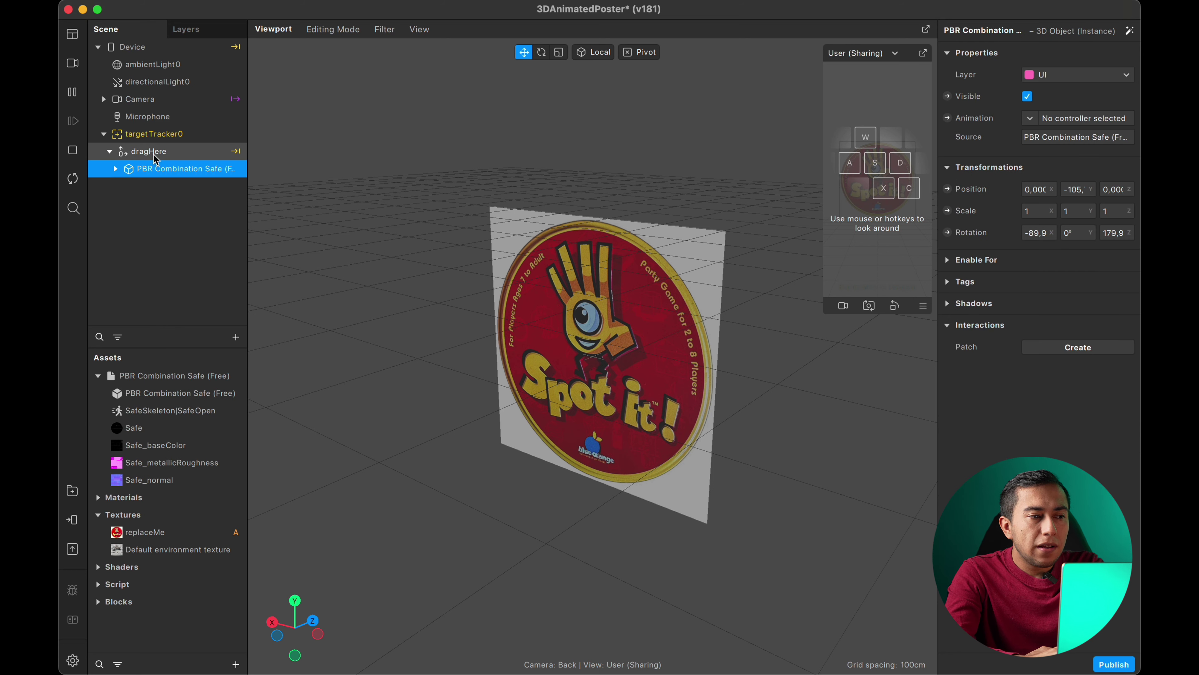
scroll(580, 381, down, 10)
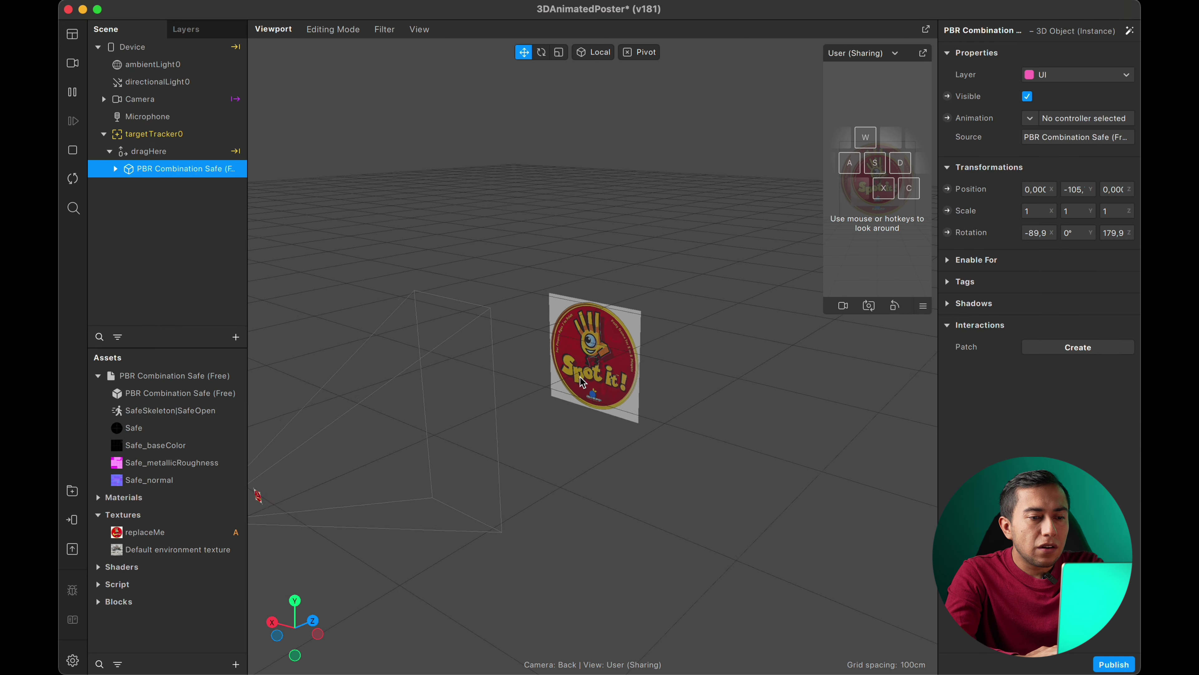
scroll(580, 377, up, 2)
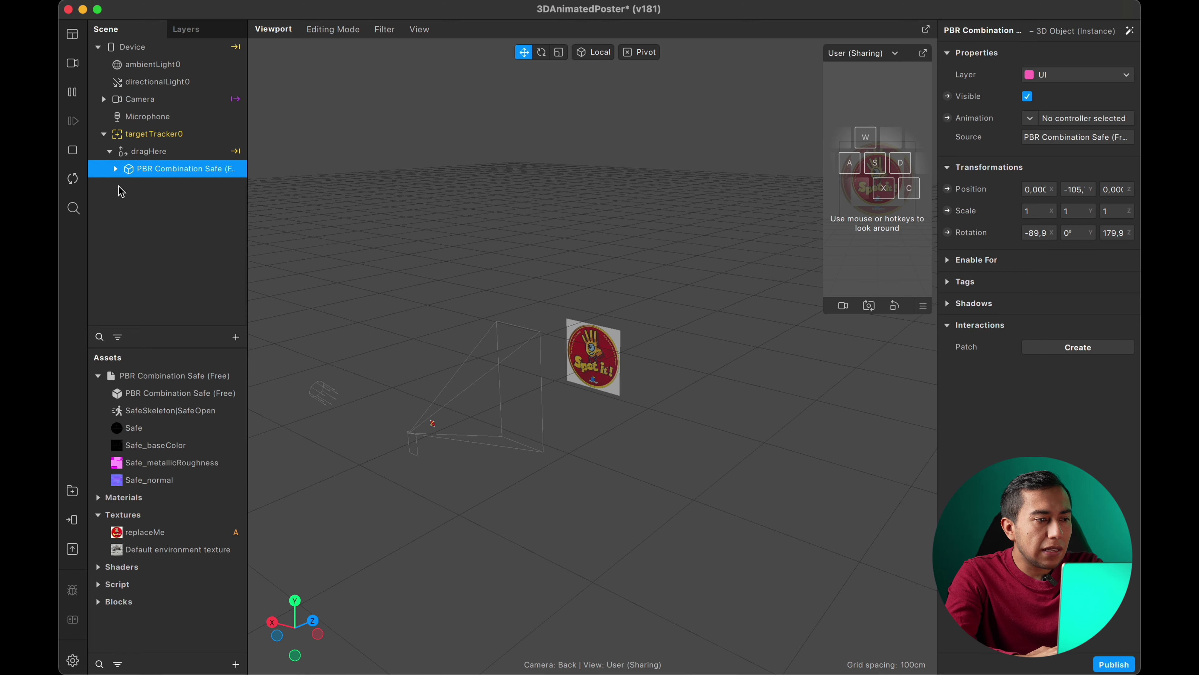
key(f)
scroll(623, 312, down, 4)
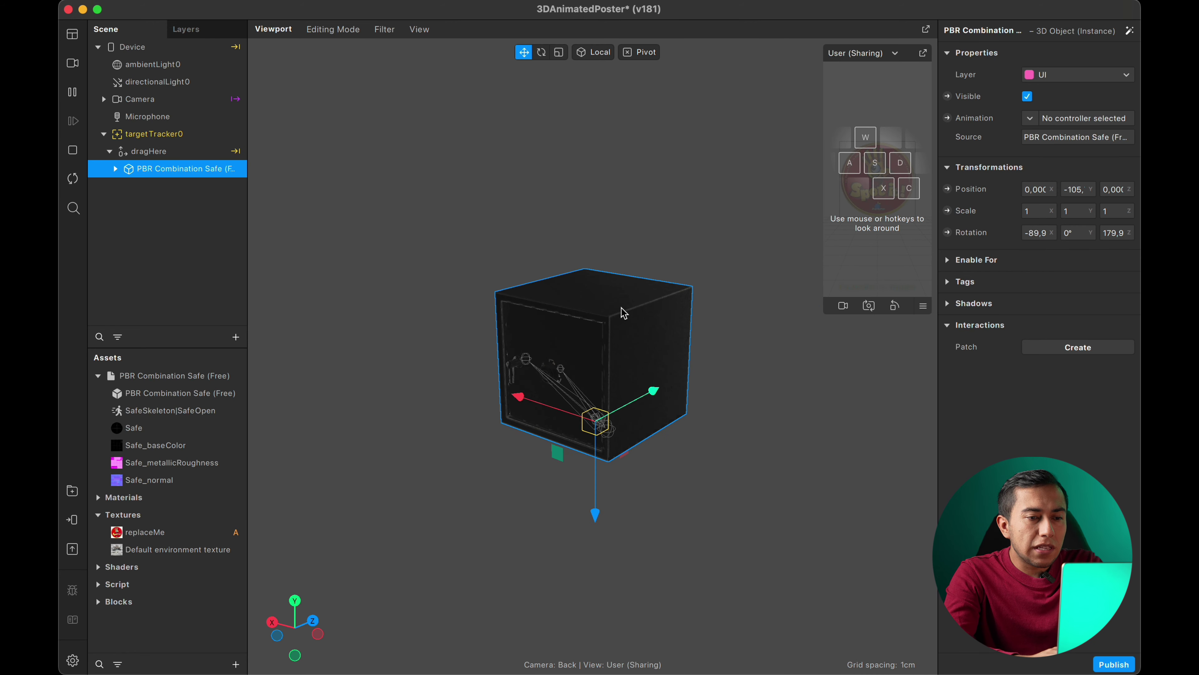
Scale the safe down uniformly to about 0.019 on all three axes with the scale tool
scroll(623, 312, up, 5)
scroll(739, 325, down, 5)
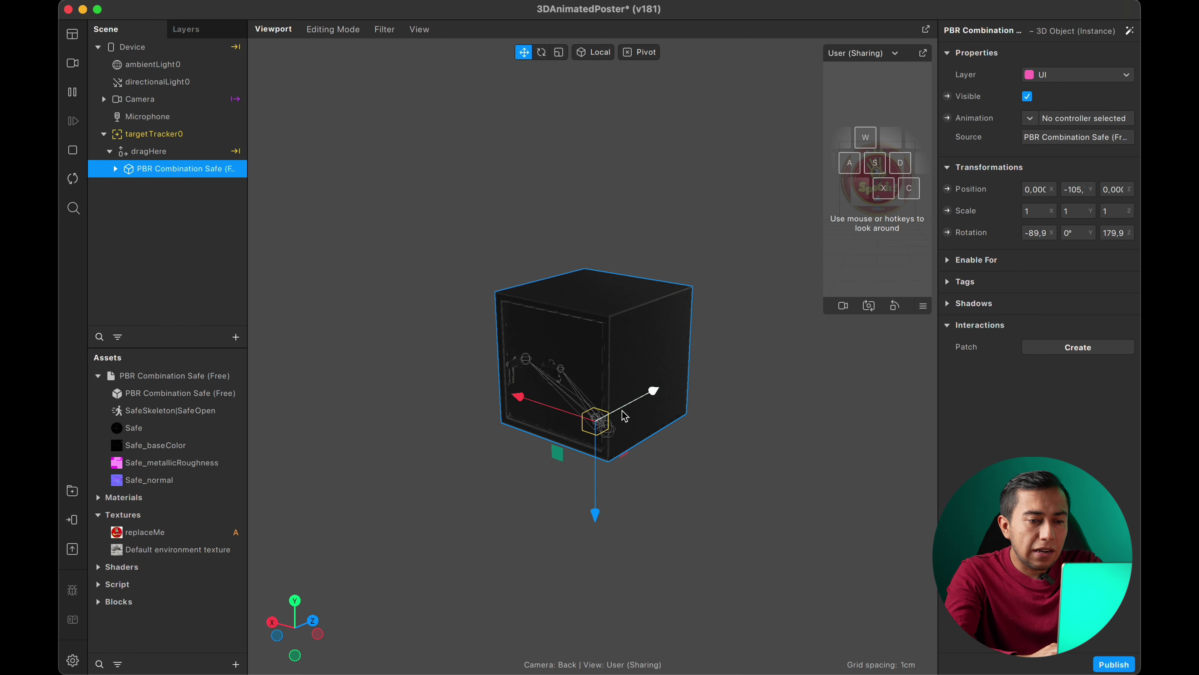
click(560, 53)
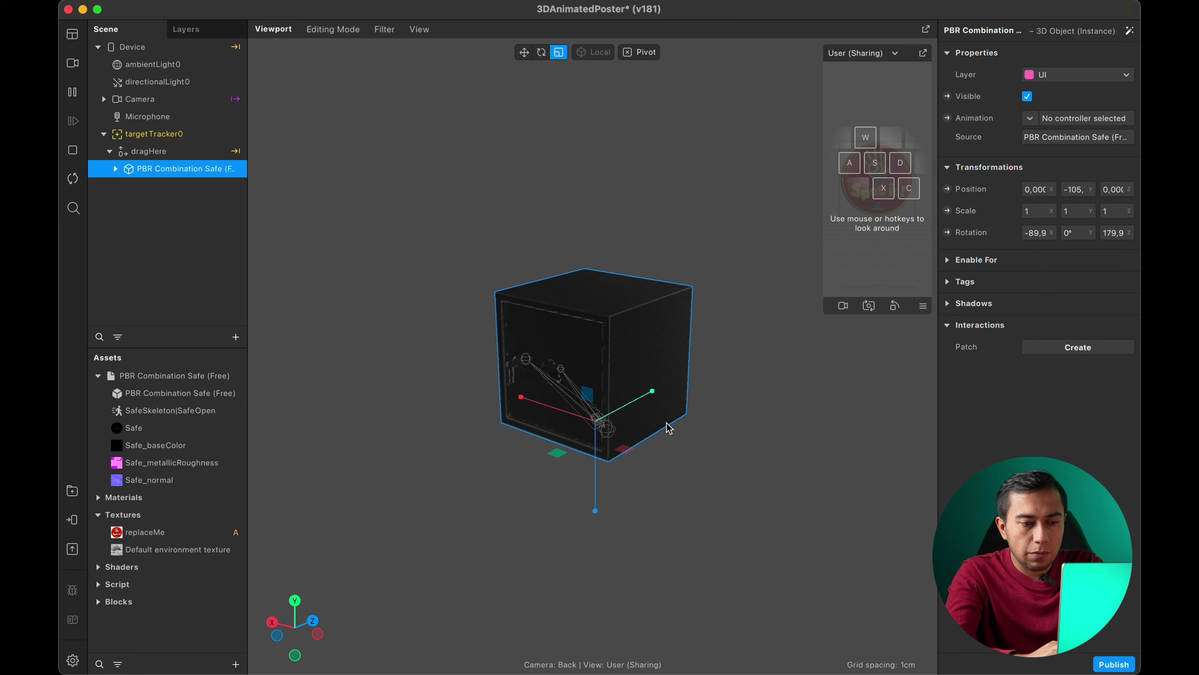
drag(596, 425, 503, 433)
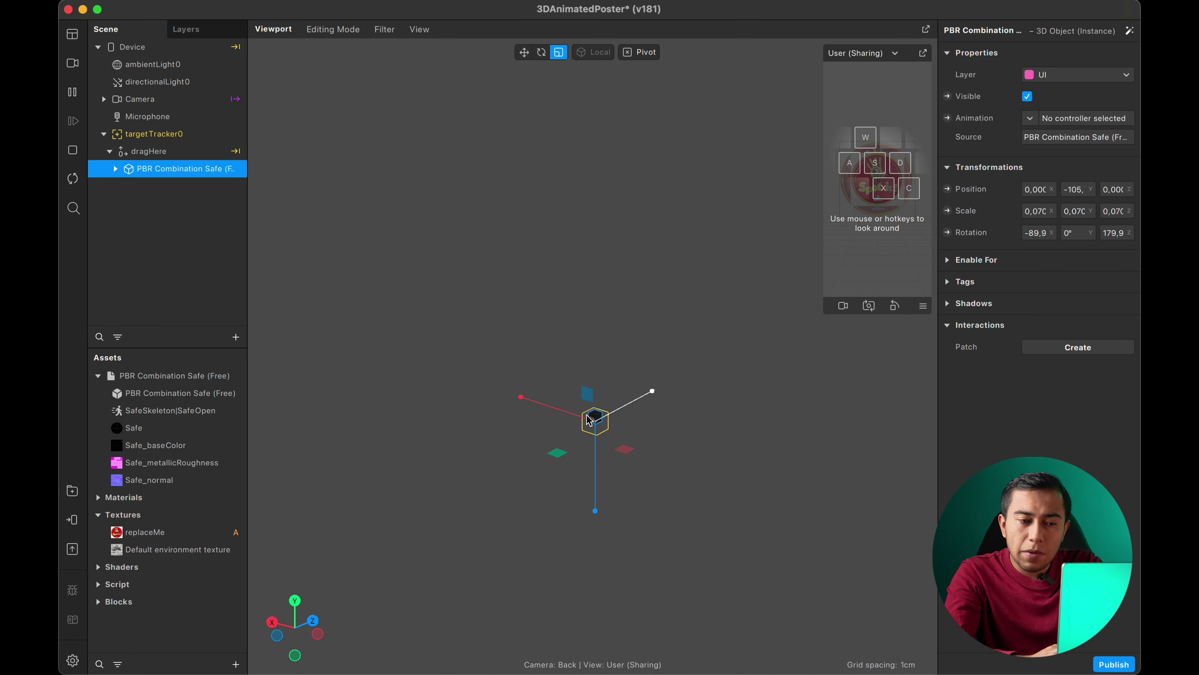
scroll(642, 456, up, 10)
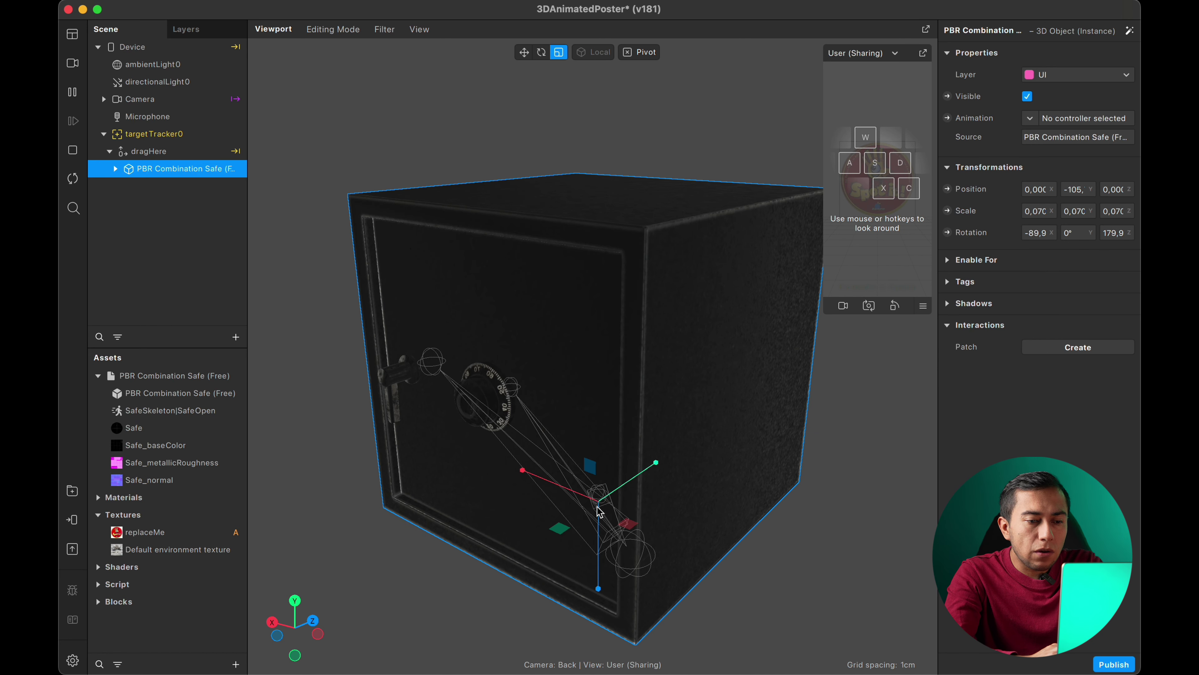
mouse_move(598, 504)
mouse_down()
mouse_move(501, 514)
mouse_move(596, 521)
mouse_up()
scroll(597, 521, down, 6)
scroll(596, 521, down, 5)
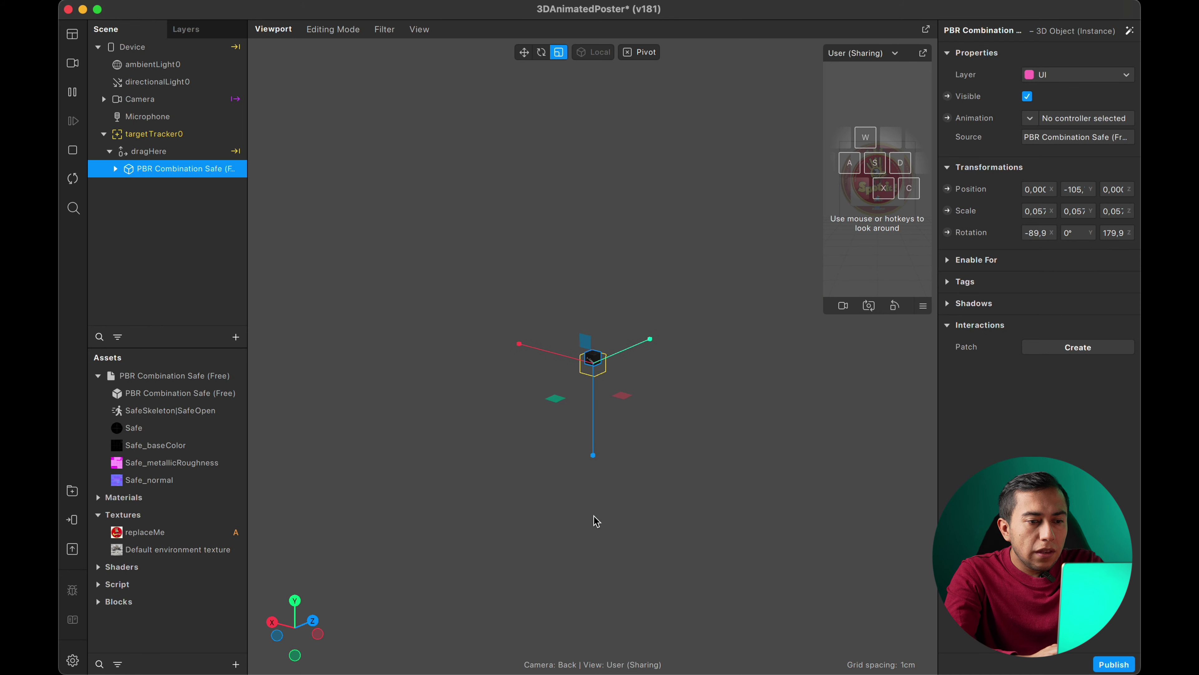
scroll(596, 521, up, 10)
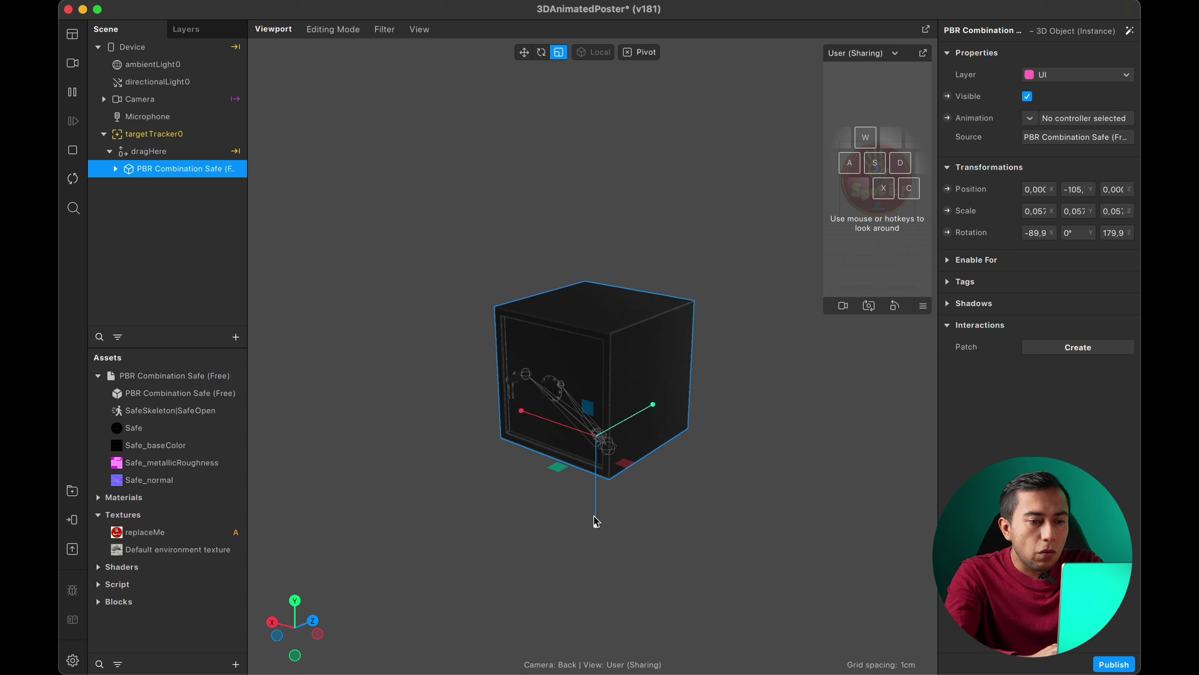
drag(598, 481, 545, 463)
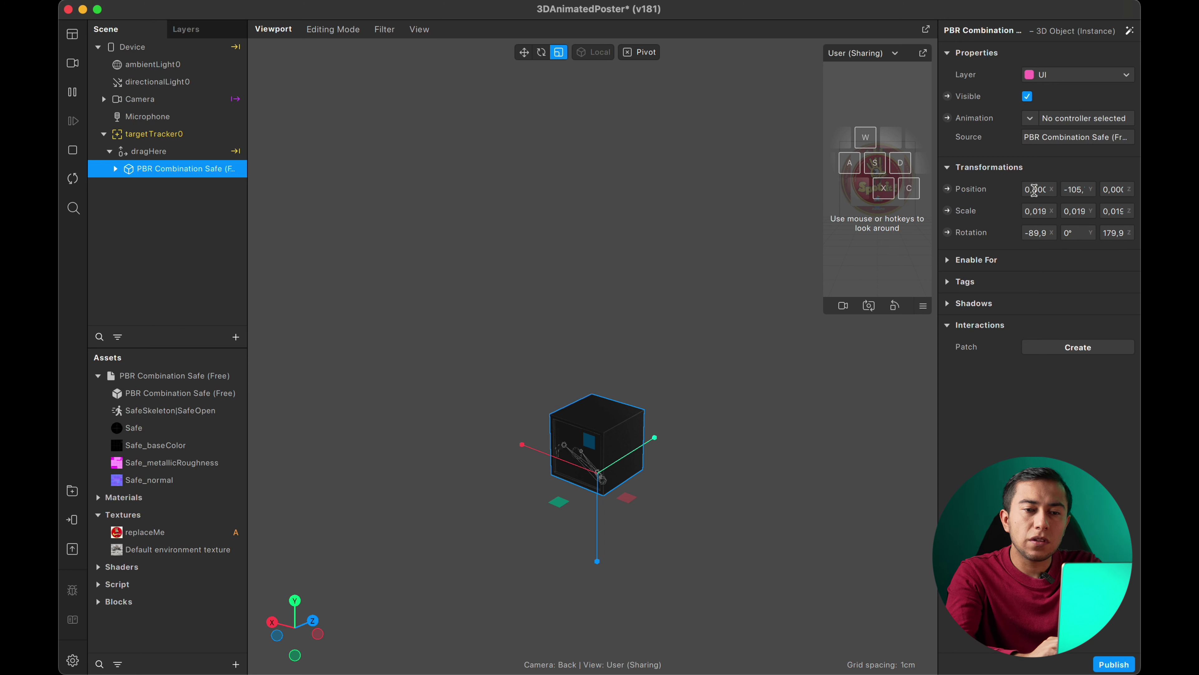
Set the safe's X, Y and Z position to 0 m and check its placement against the target image
click(1037, 189)
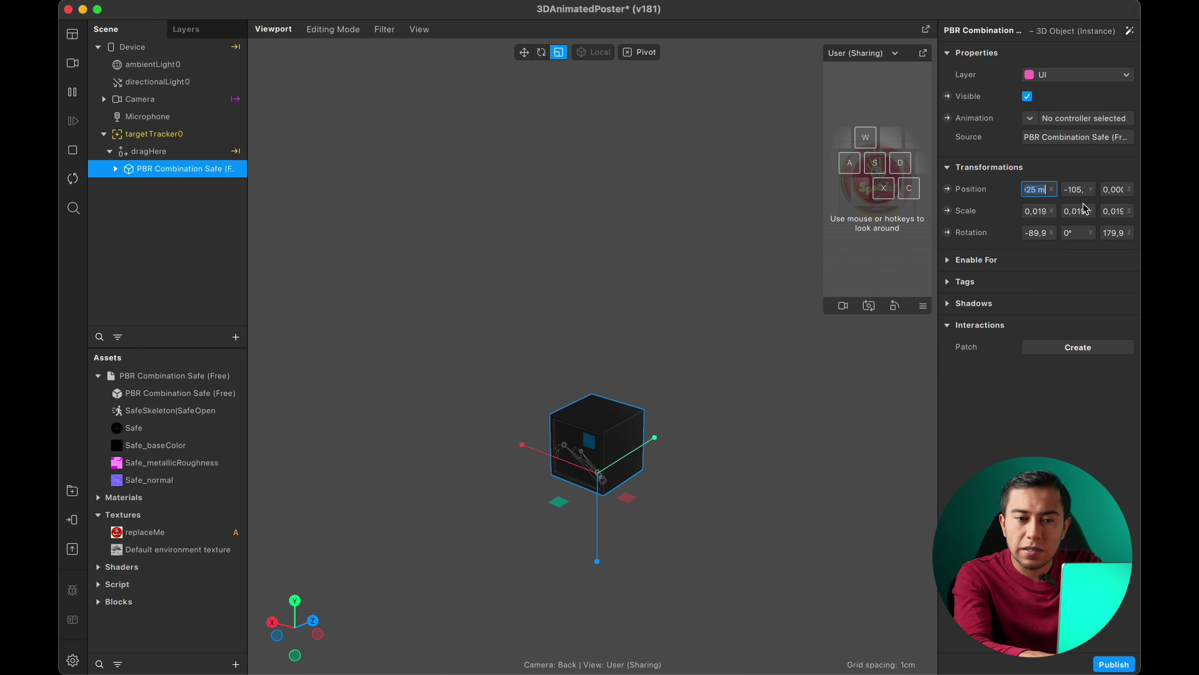
text(0)
key(Tab)
text(0)
key(Tab)
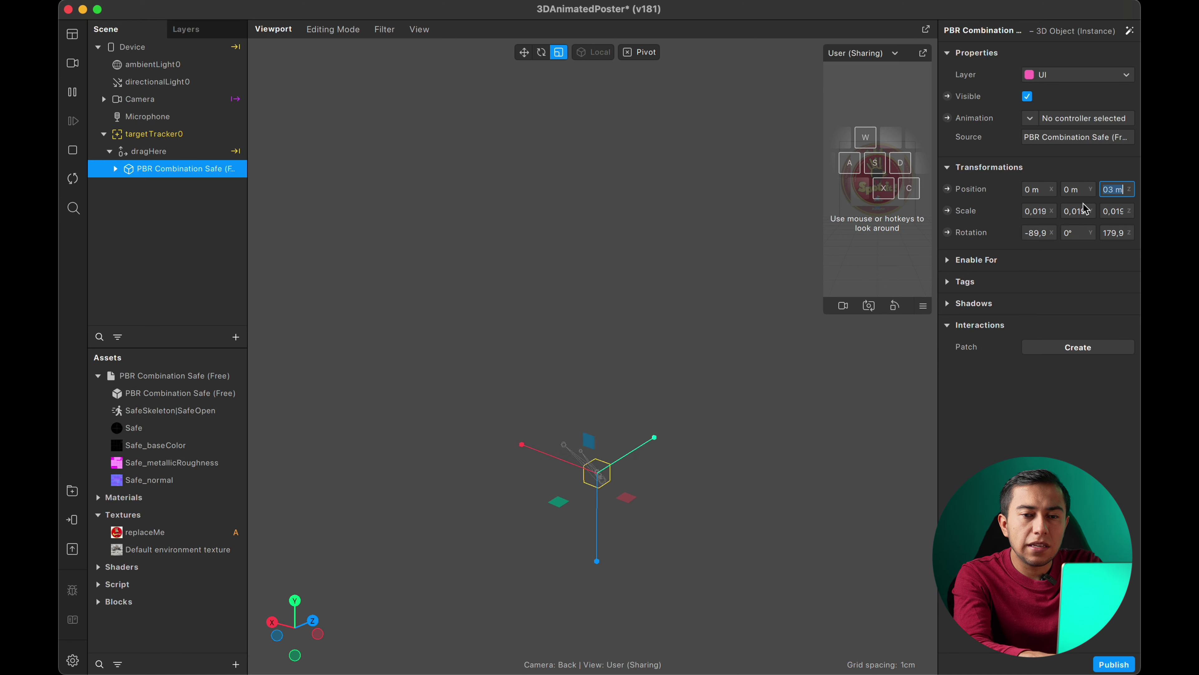
text(0)
key(Return)
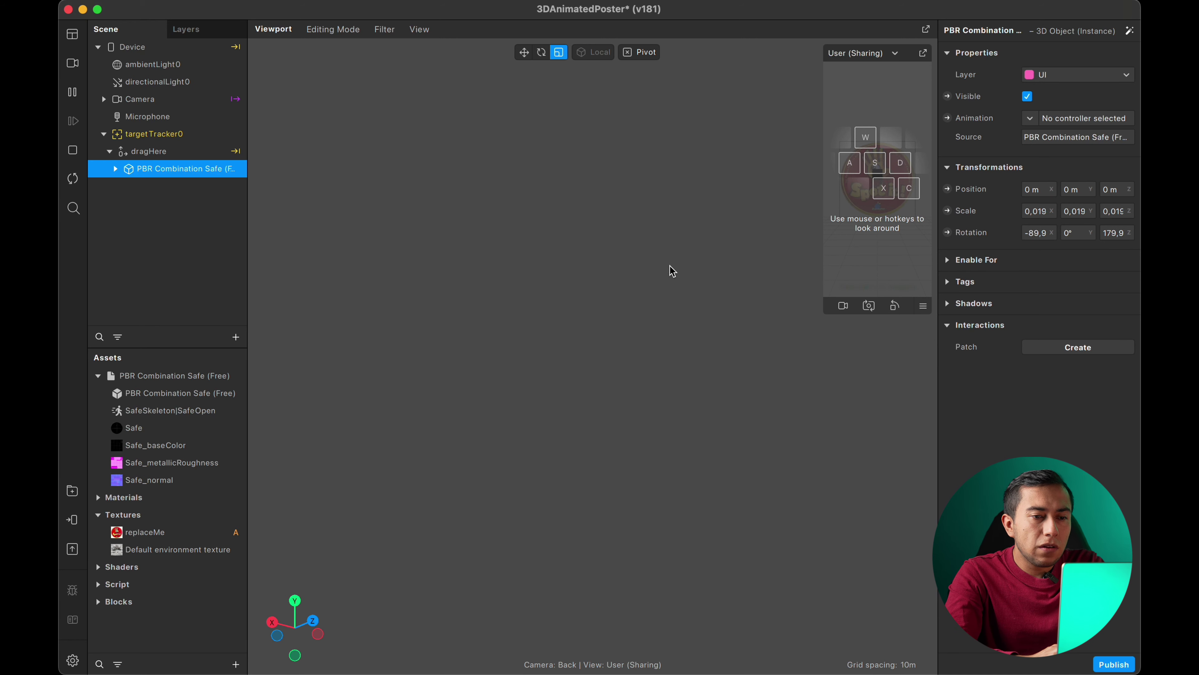
scroll(636, 309, down, 10)
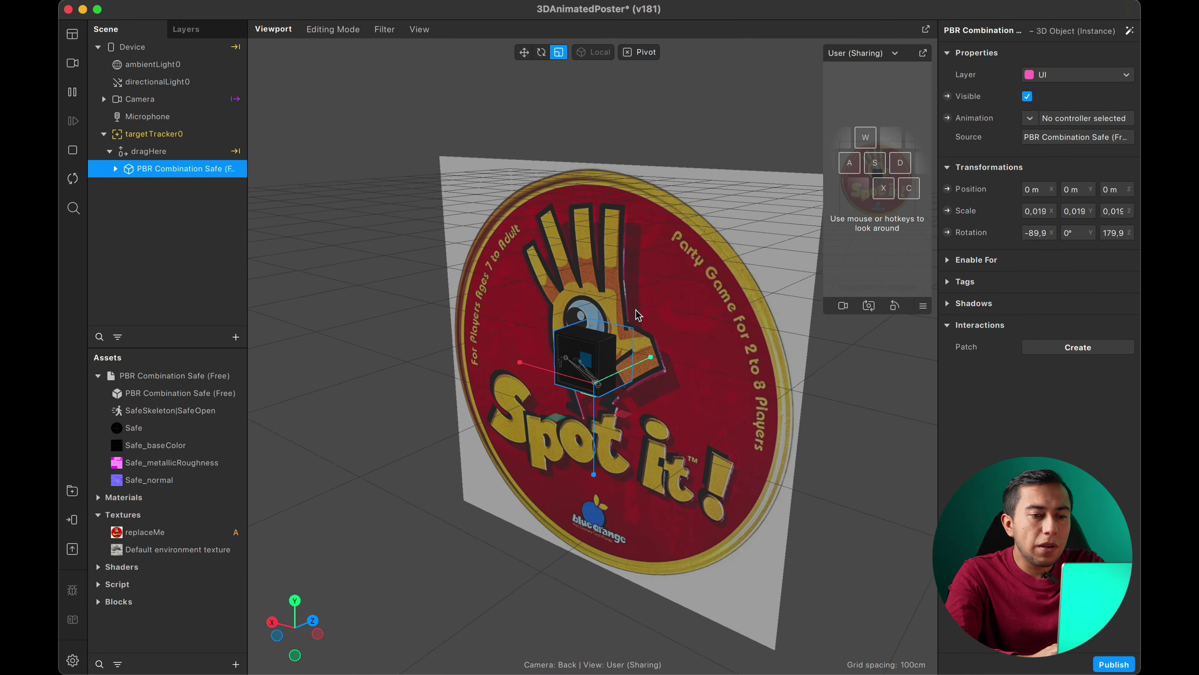
scroll(635, 310, up, 2)
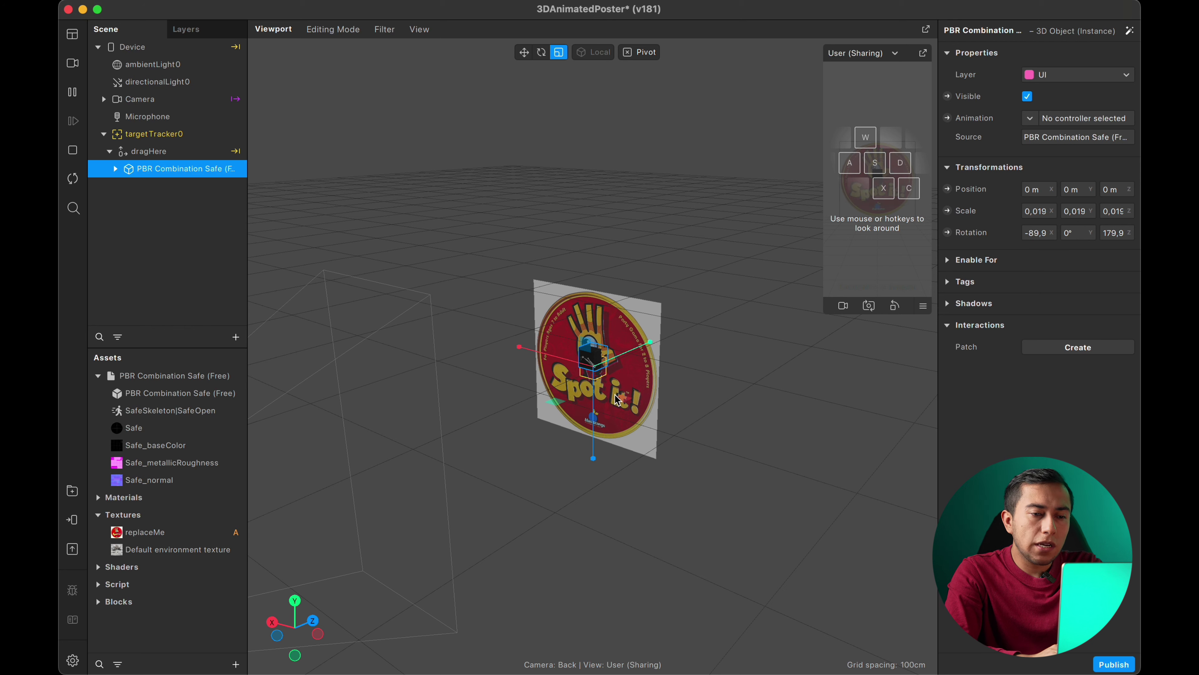
scroll(617, 399, up, 2)
scroll(615, 396, down, 2)
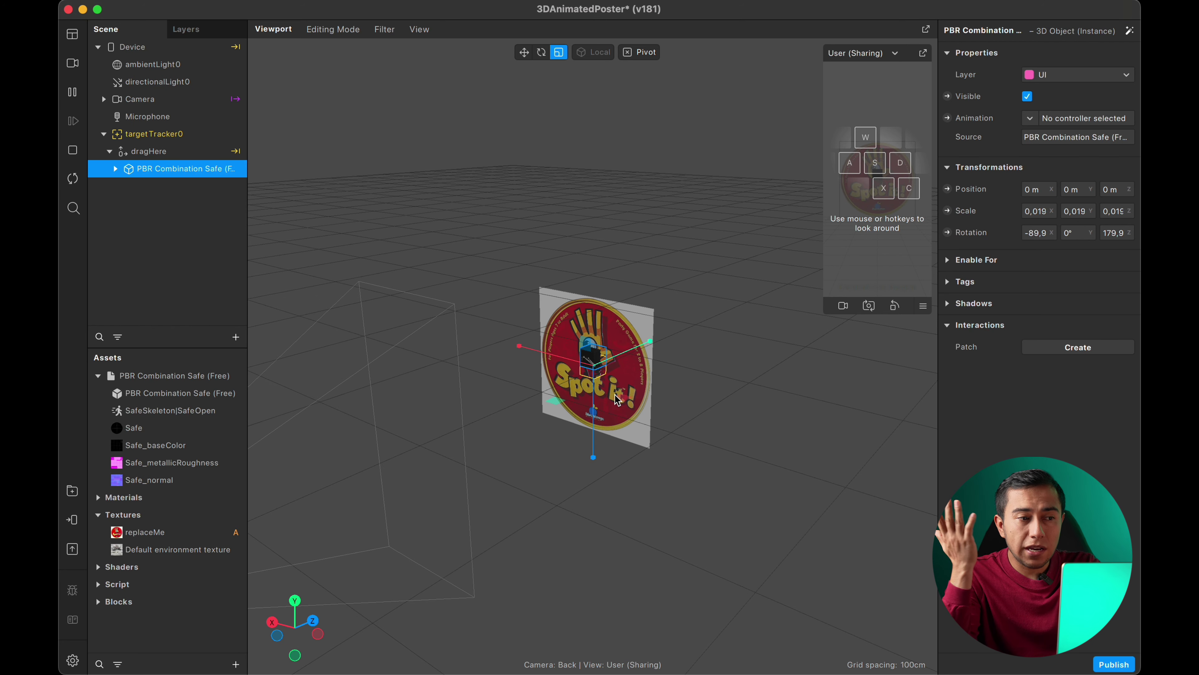
Scale the safe up uniformly to about 0.105 on all axes and shift it along Y and Z over the target image
click(1041, 189)
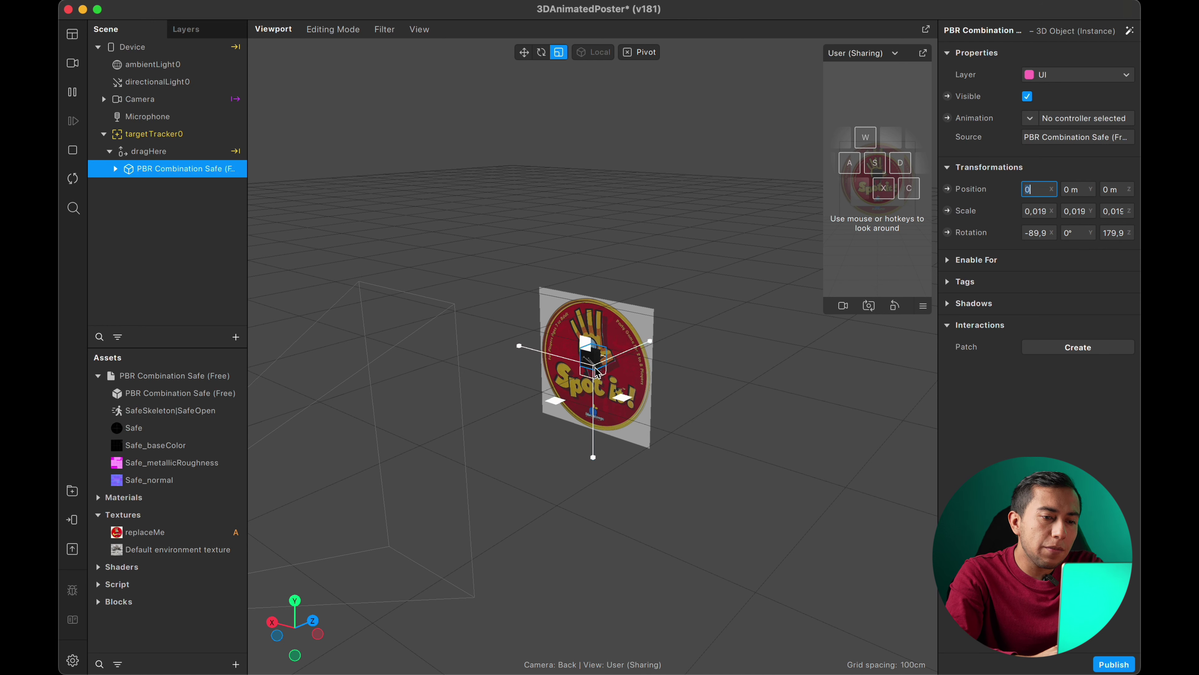
drag(596, 373, 685, 373)
click(523, 52)
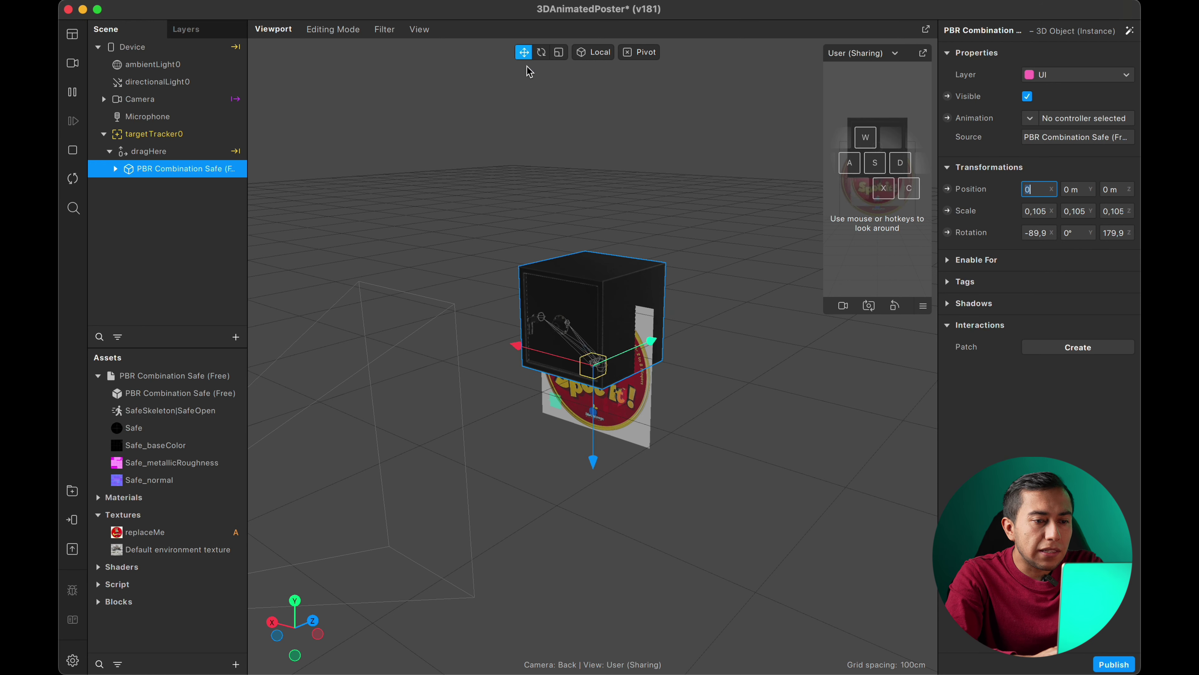
drag(596, 457, 605, 496)
drag(652, 380, 659, 415)
Enlarge the safe uniformly to about 0.150 and adjust its Y position to about -0.14 m so it covers the target image
click(559, 52)
click(524, 52)
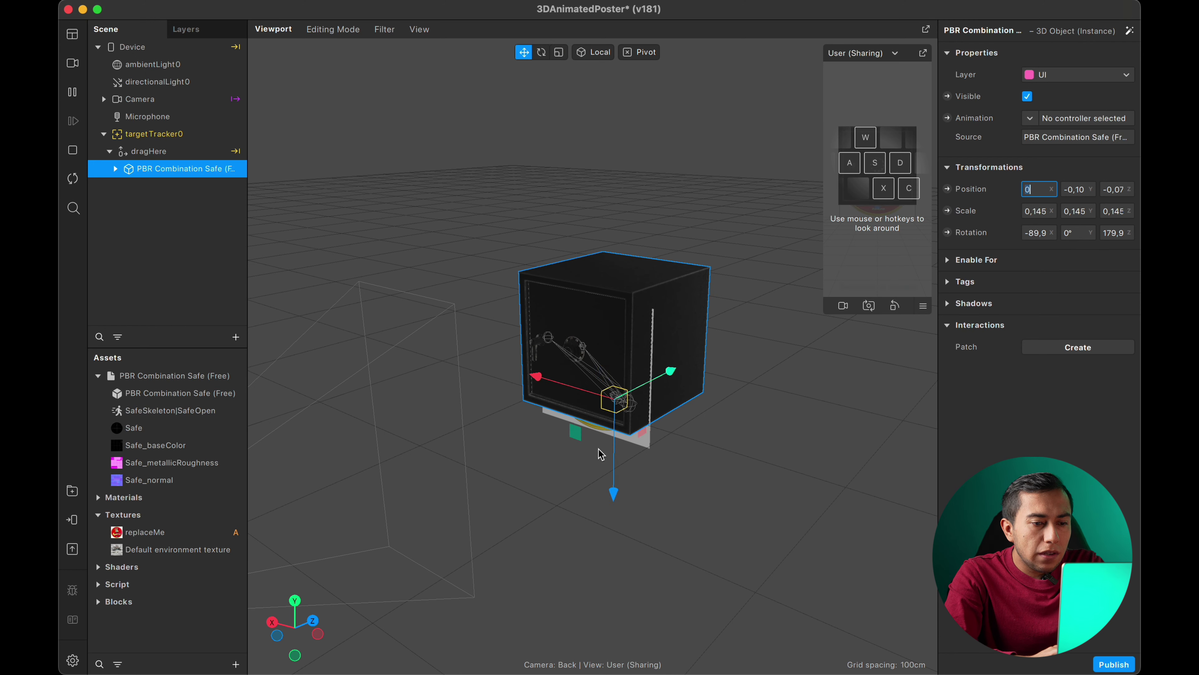
mouse_move(612, 462)
mouse_down()
mouse_move(614, 506)
mouse_move(614, 480)
mouse_move(701, 447)
mouse_move(609, 456)
mouse_up()
scroll(661, 472, up, 3)
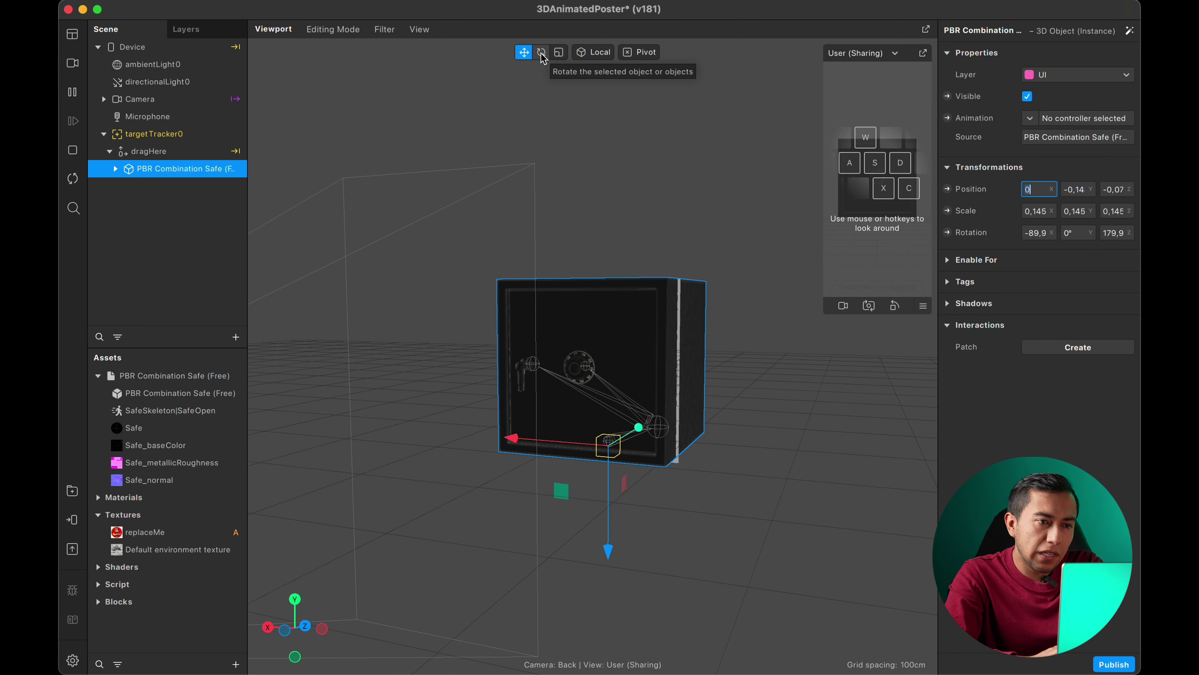
click(559, 52)
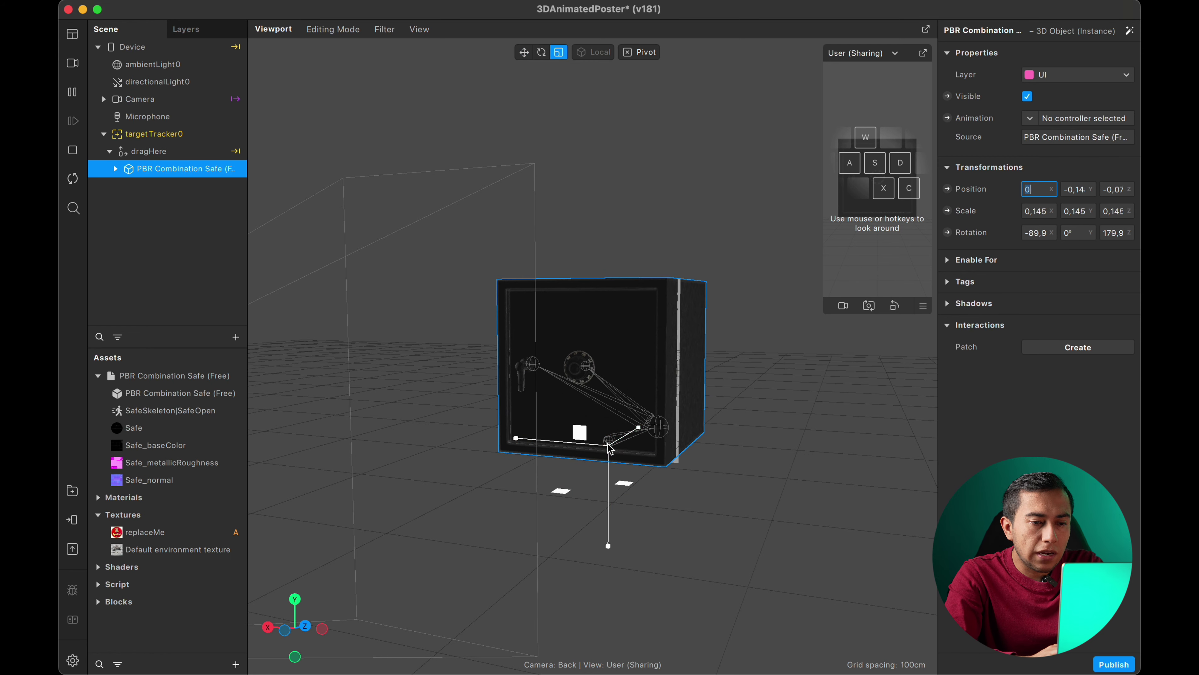
drag(610, 444, 612, 449)
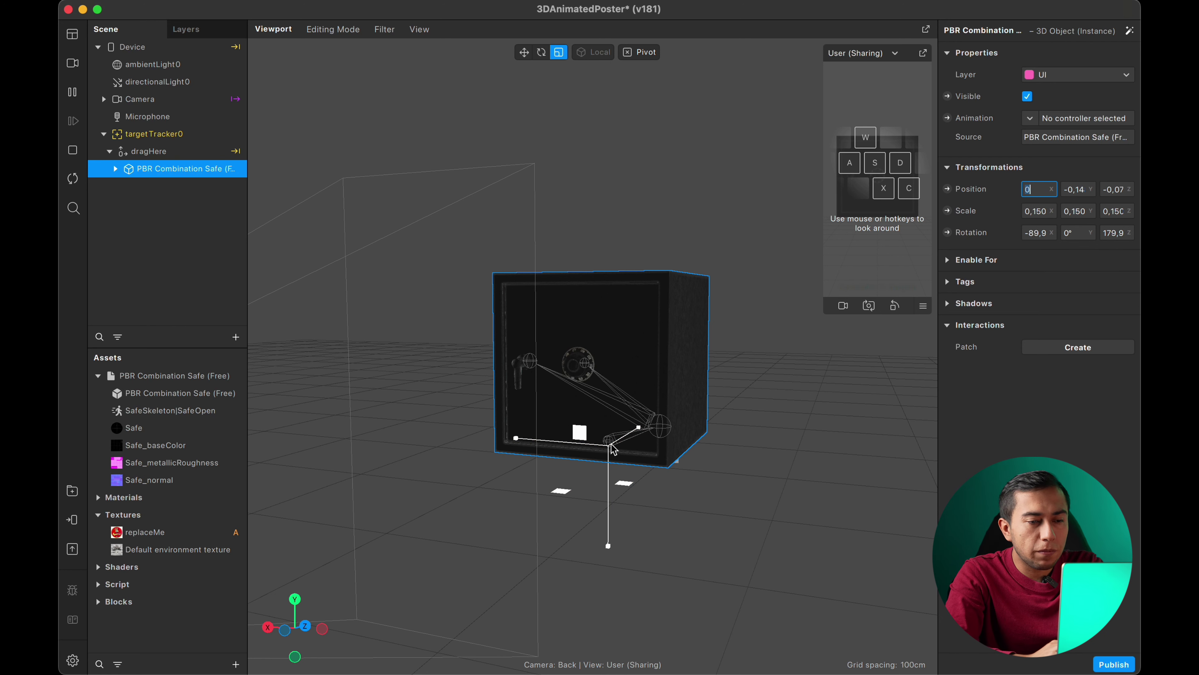
scroll(599, 402, up, 5)
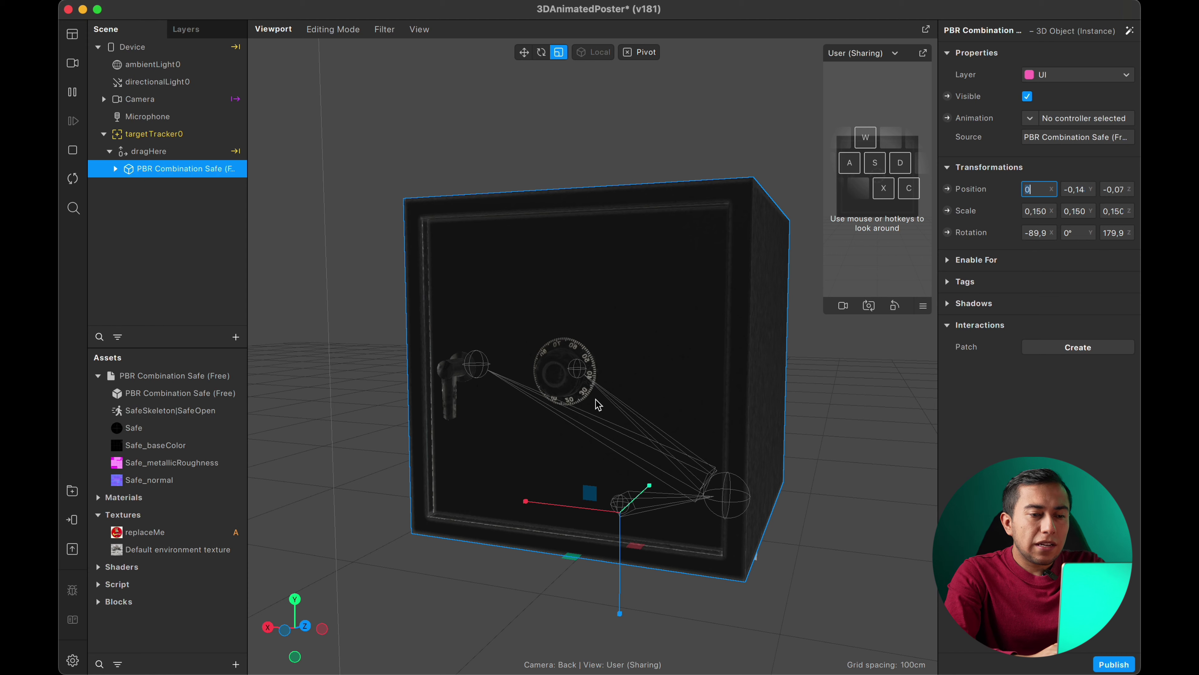
scroll(596, 401, down, 3)
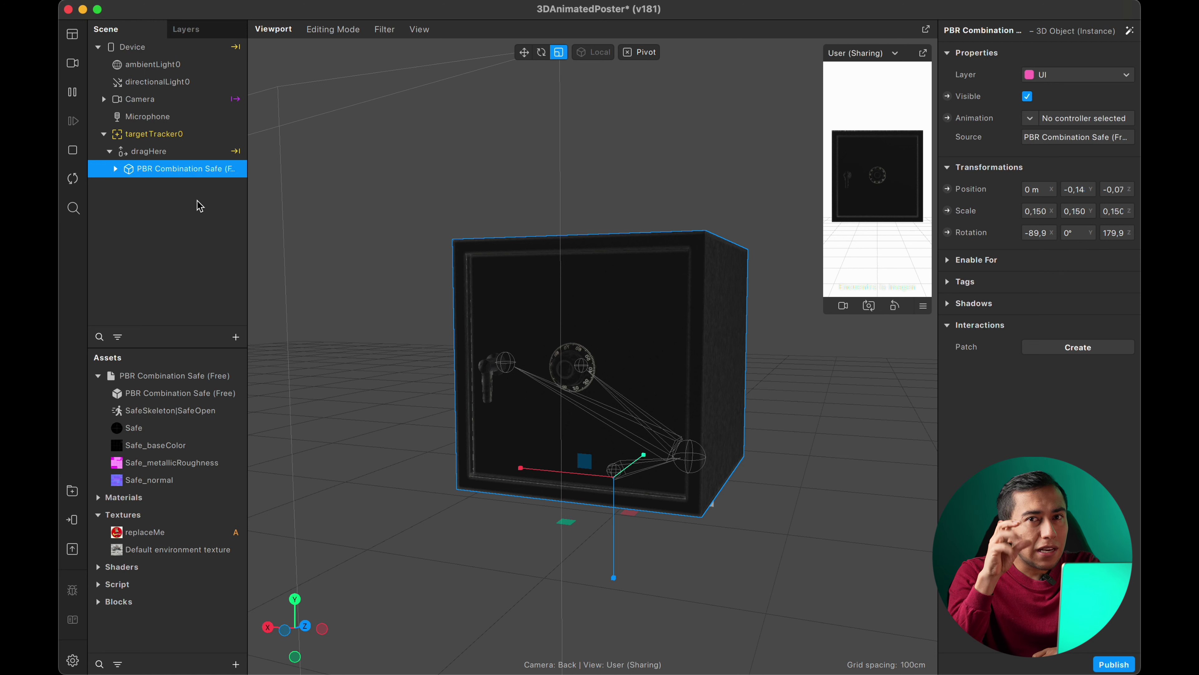
Expand the safe's bone hierarchy, try rotating the KnobBone_03 dial joint, and undo the rotation
click(116, 168)
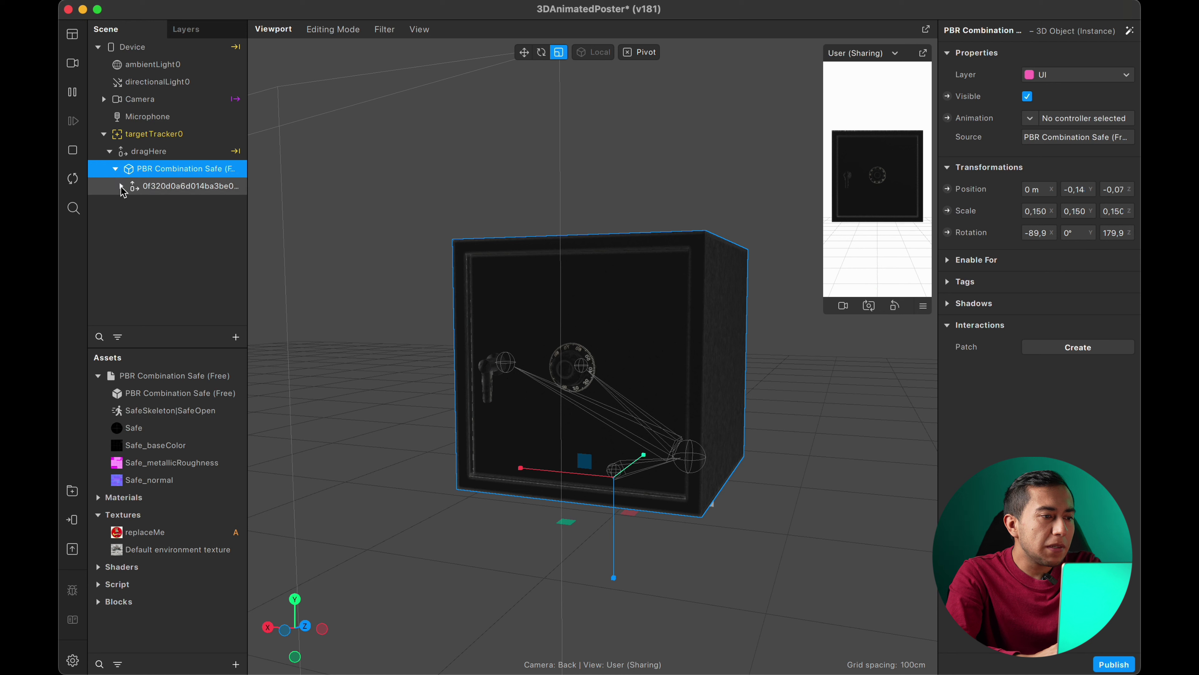
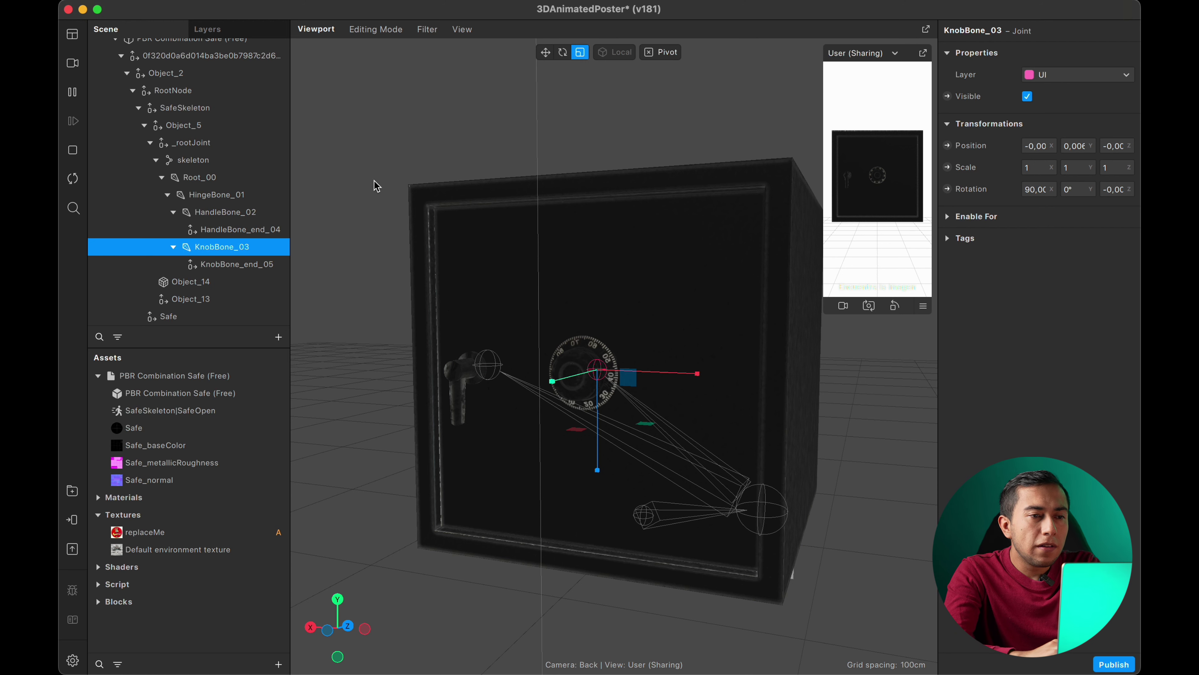
click(563, 52)
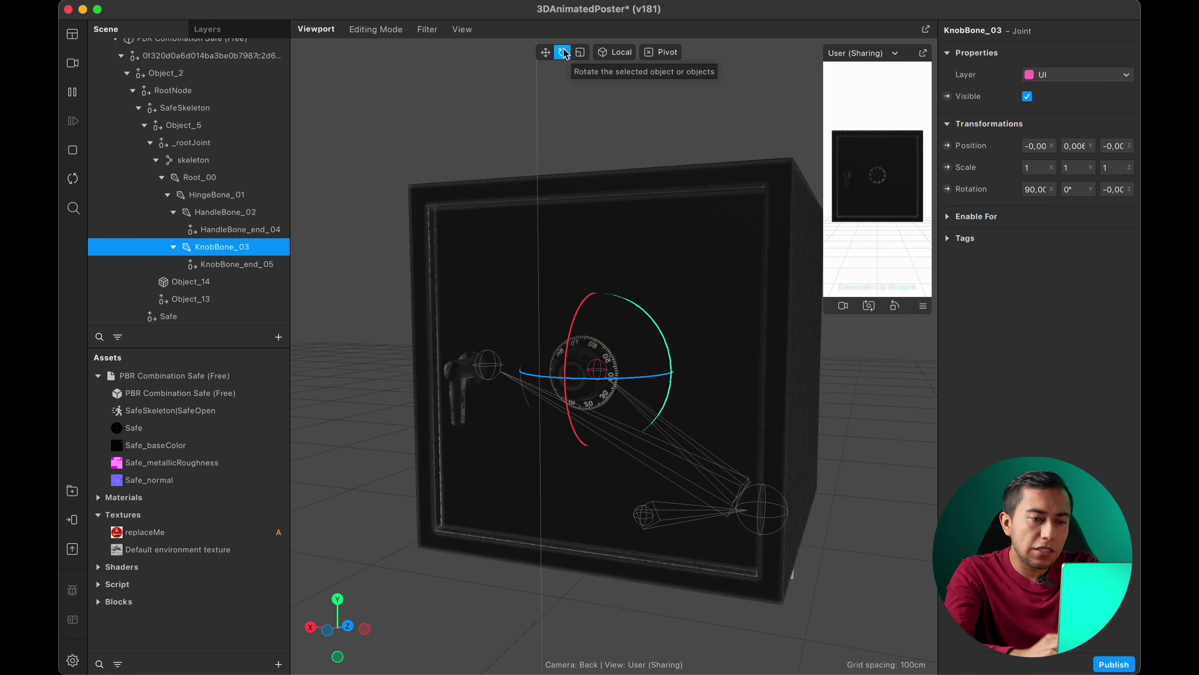
drag(645, 441, 685, 442)
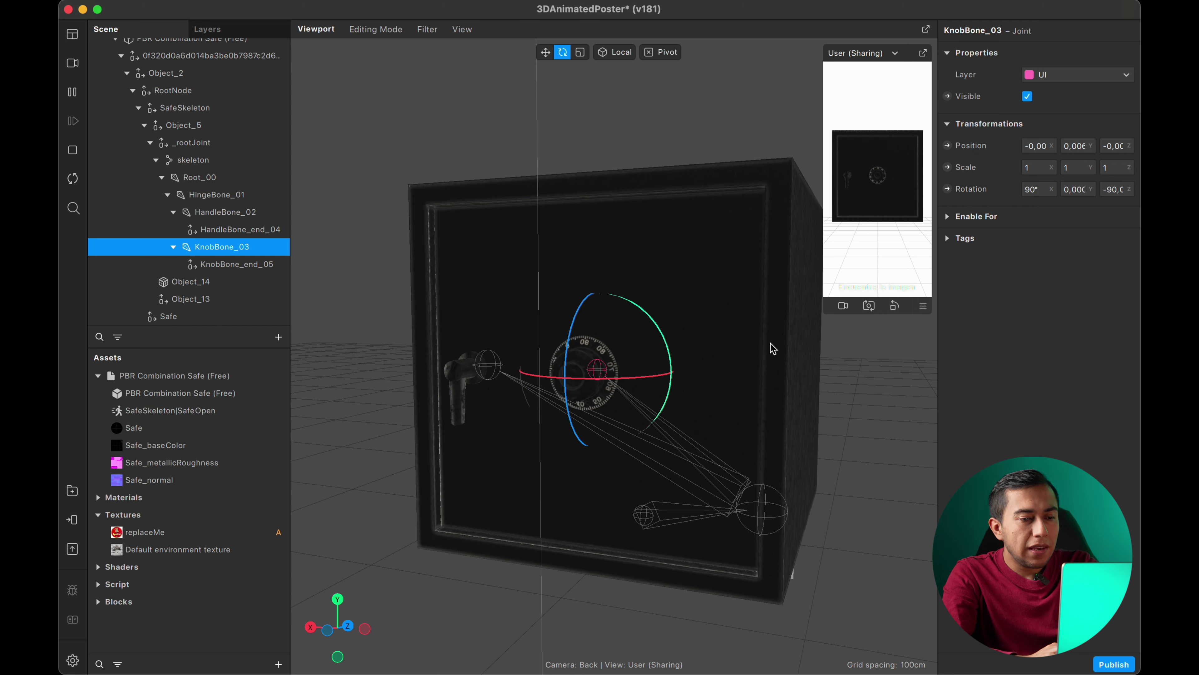
key(ctrl+z)
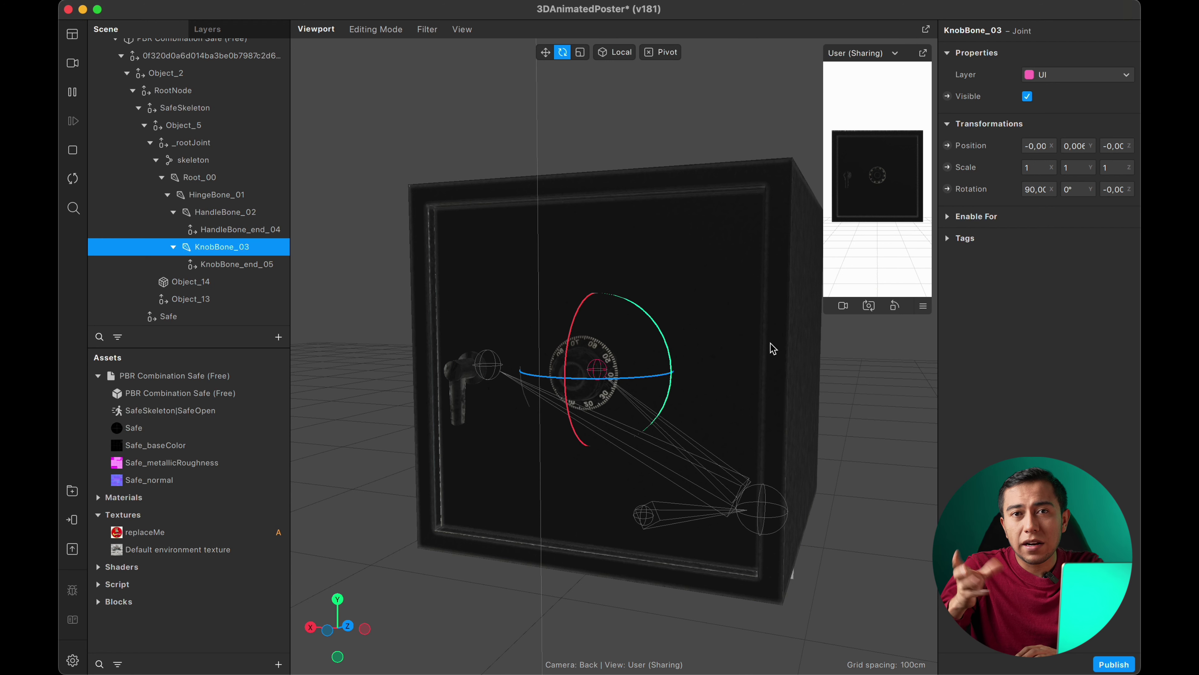
Set the iOS compression to Manual for the Safe_baseColor, Safe_metallicRoughness and Safe_normal textures together
click(80, 524)
click(181, 603)
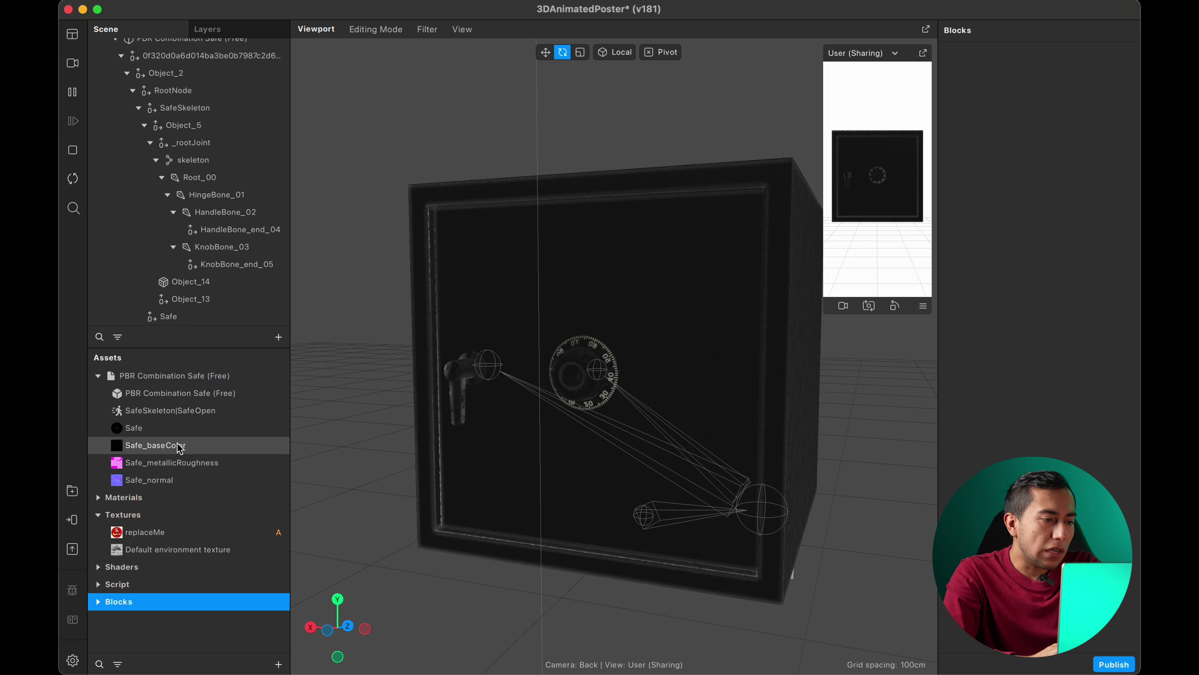
click(158, 377)
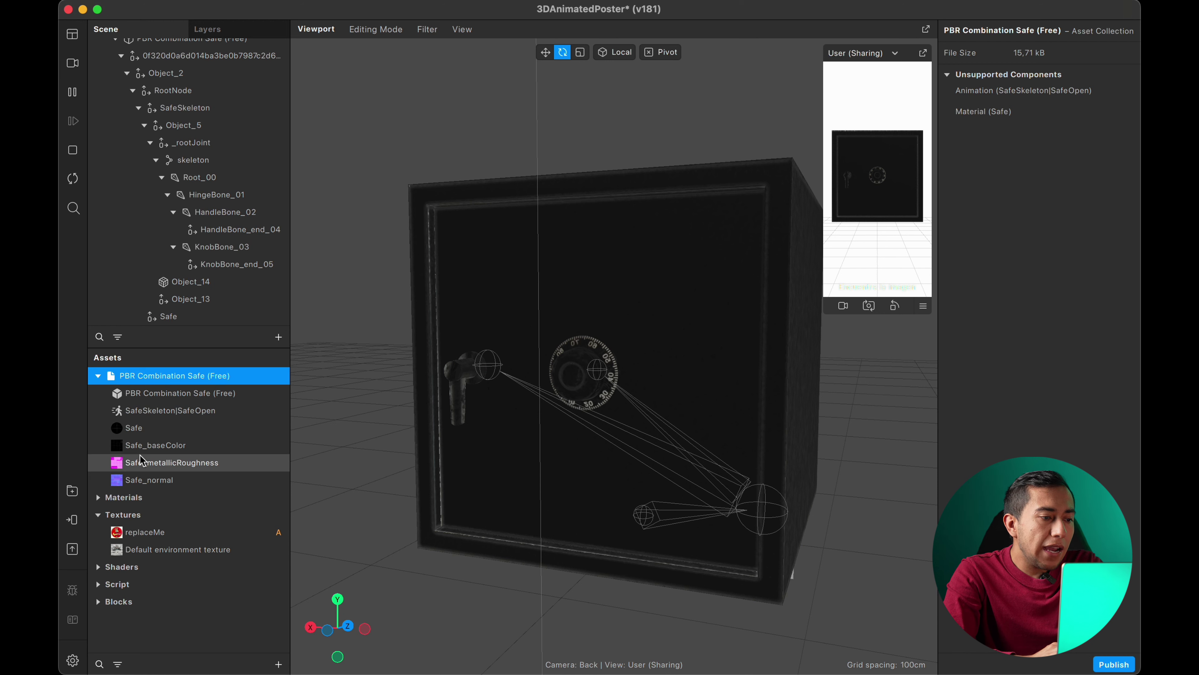
click(168, 448)
shift+click(169, 480)
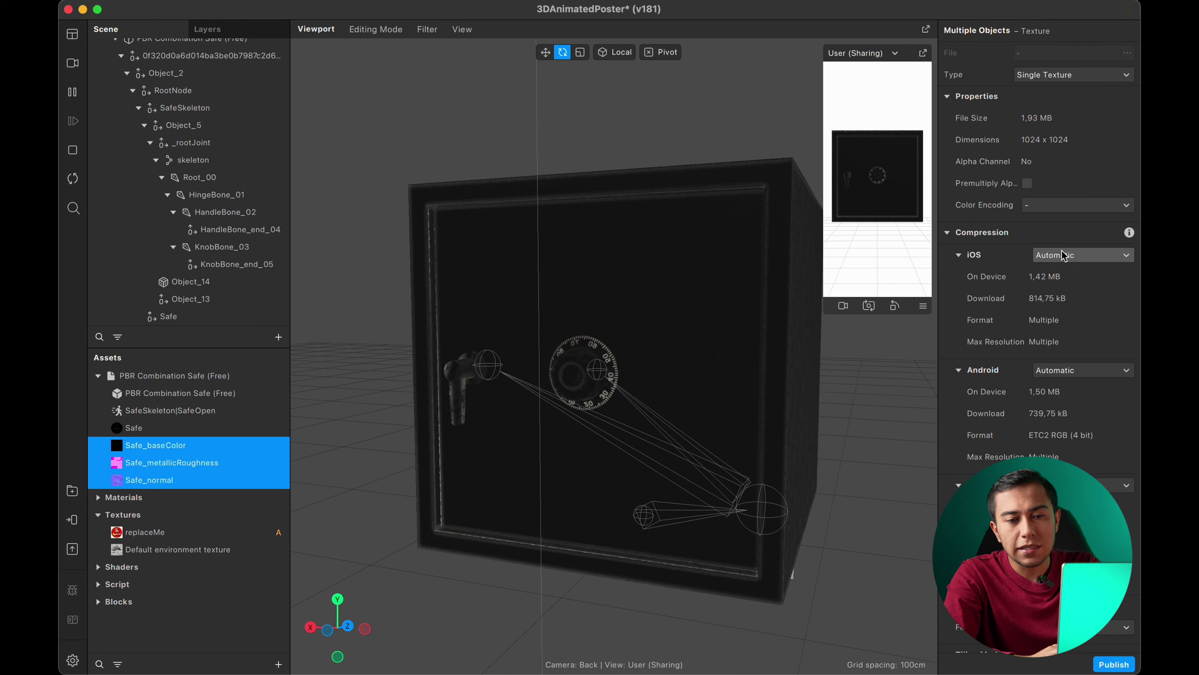
click(1078, 258)
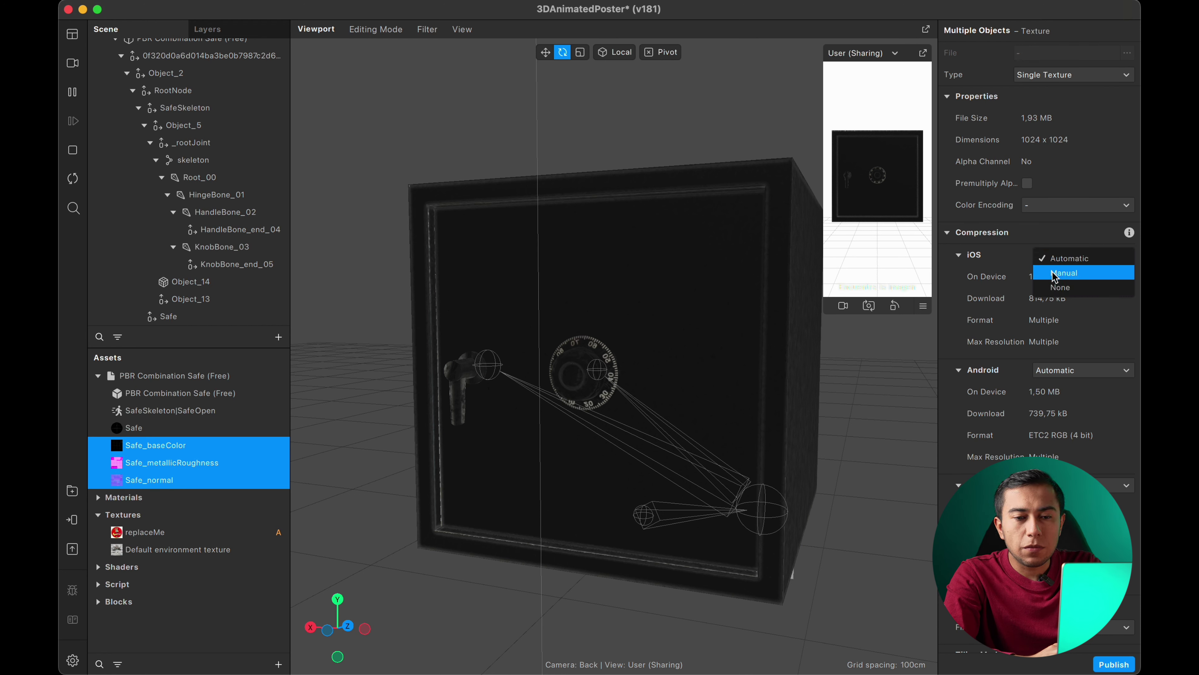
click(1055, 273)
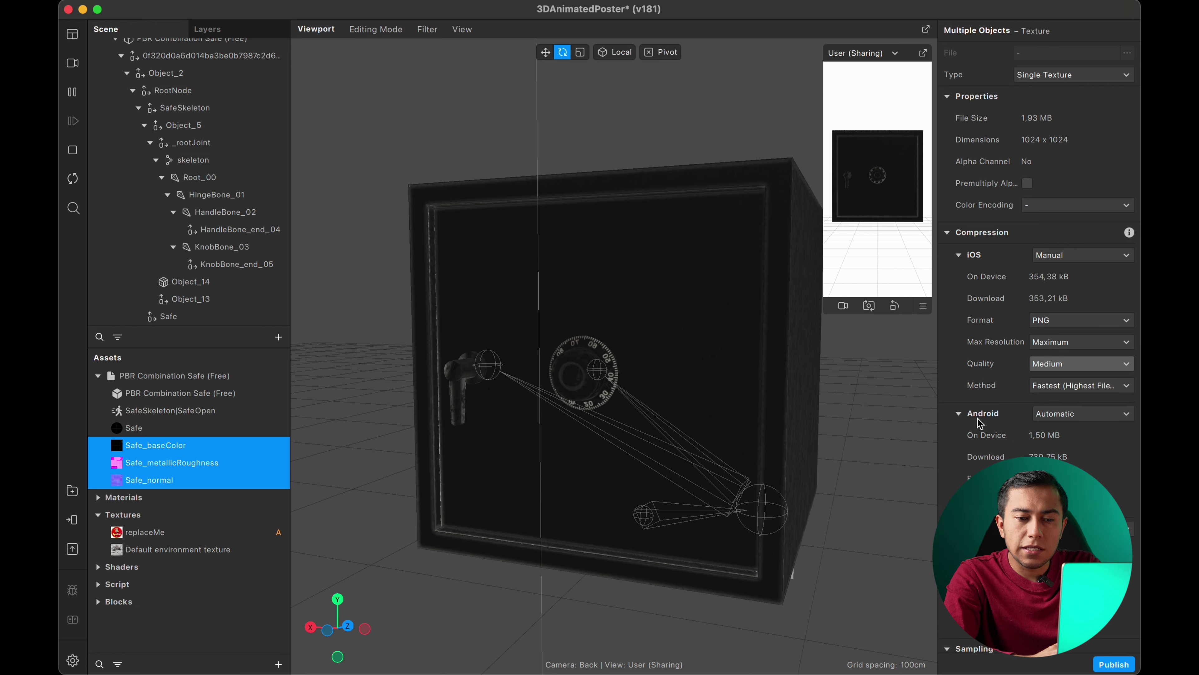
Set the Android and Older Android compression of the three safe textures to Manual
click(1046, 420)
click(1056, 432)
scroll(977, 401, down, 4)
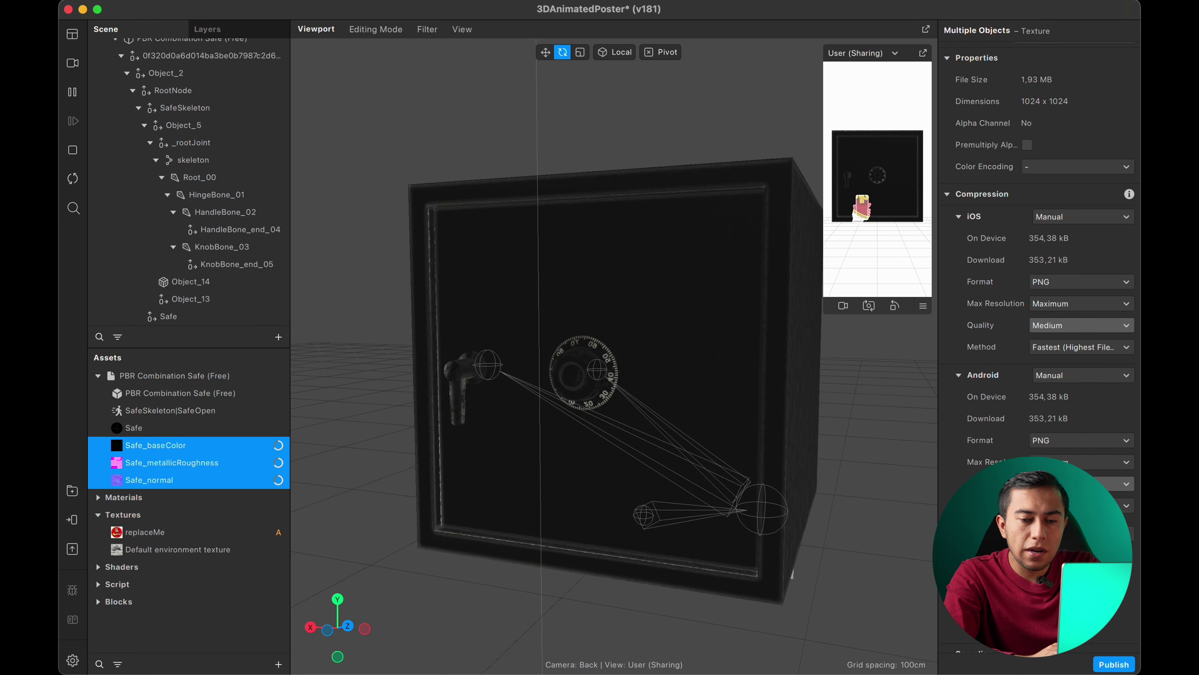
click(1060, 407)
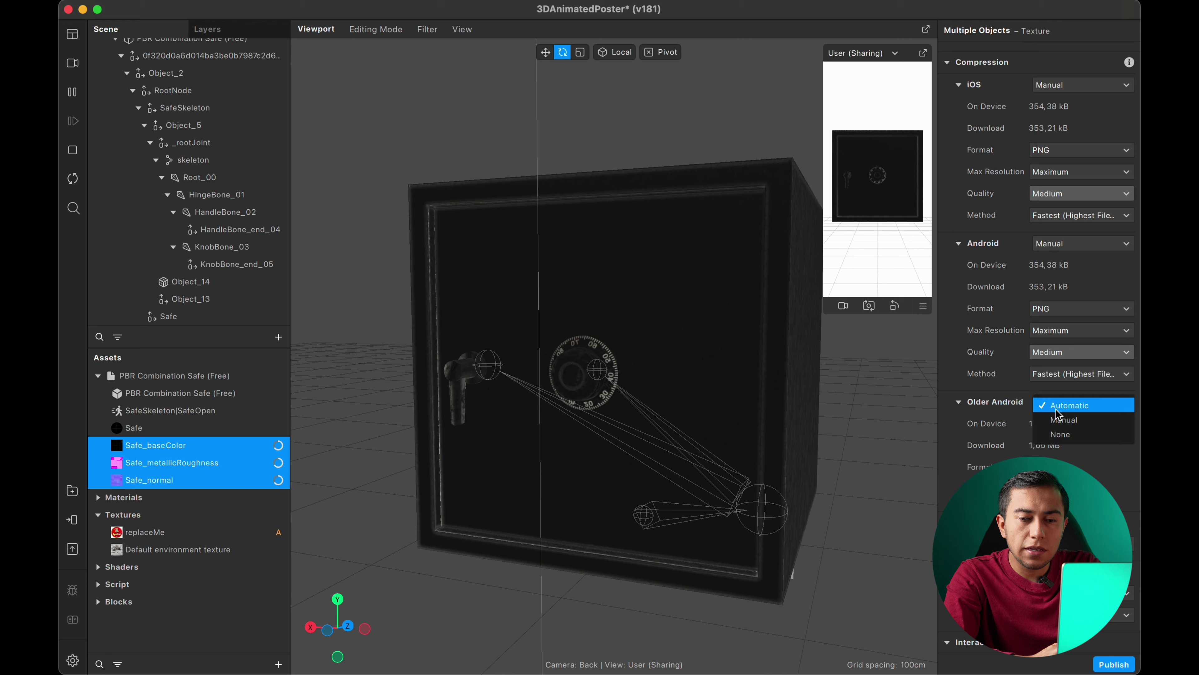
click(1060, 422)
Send the effect to Instagram for testing on a device and close the test options
click(73, 520)
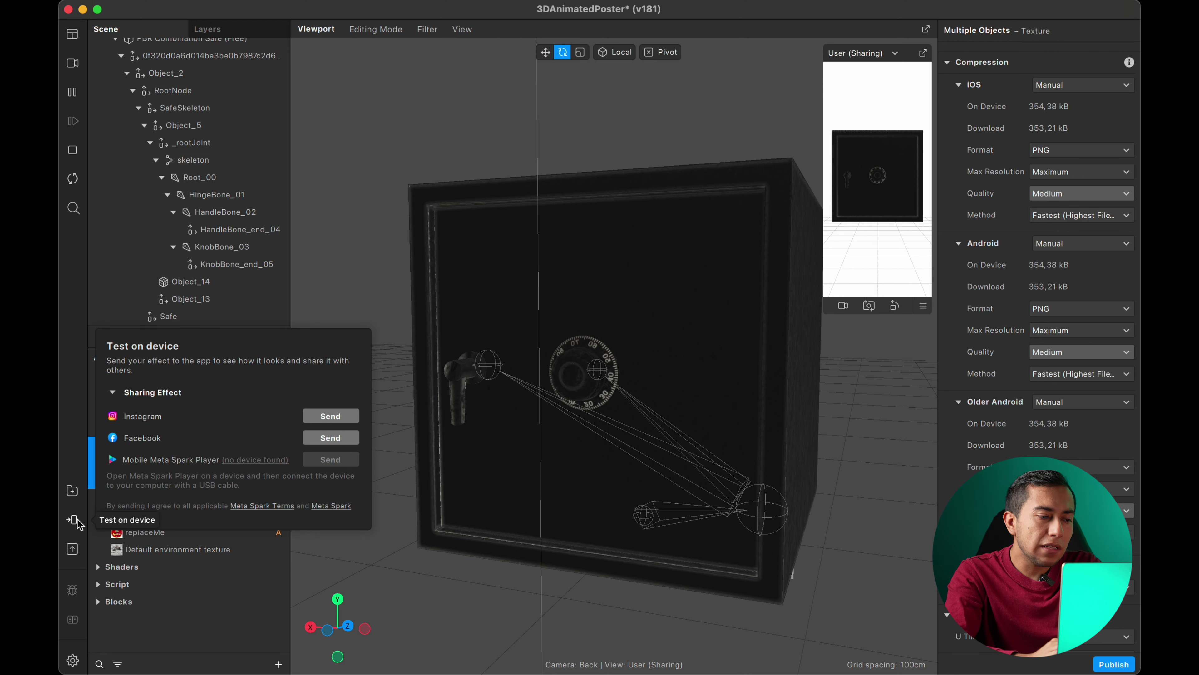
click(331, 416)
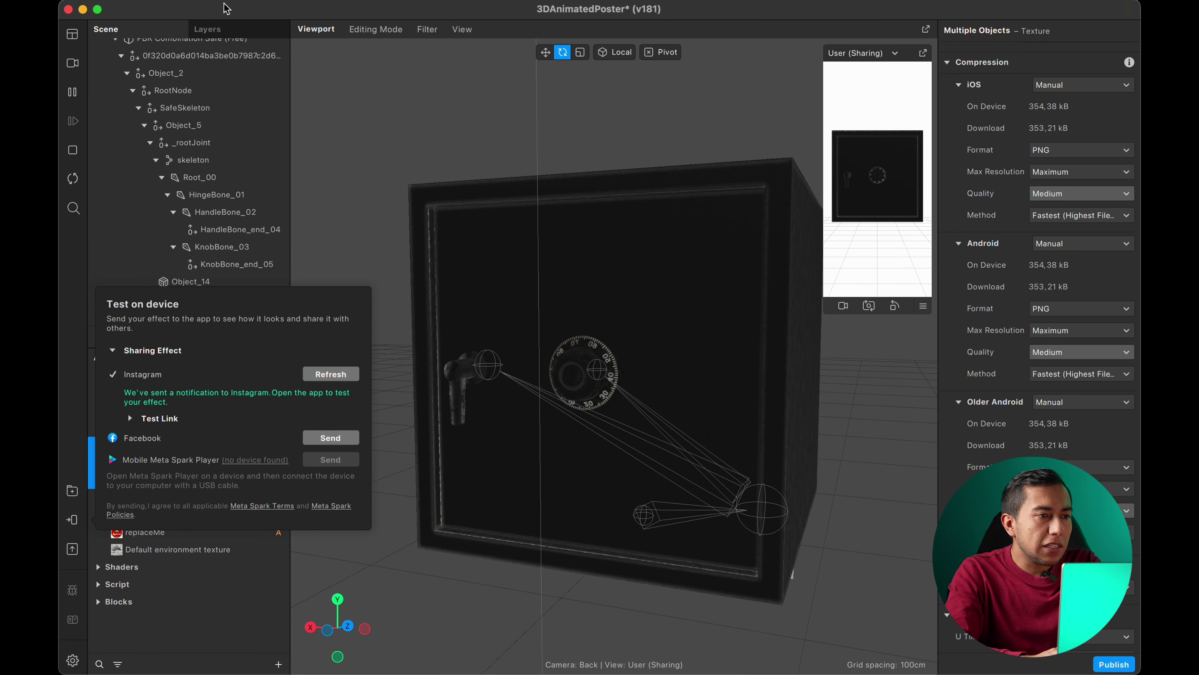
click(111, 230)
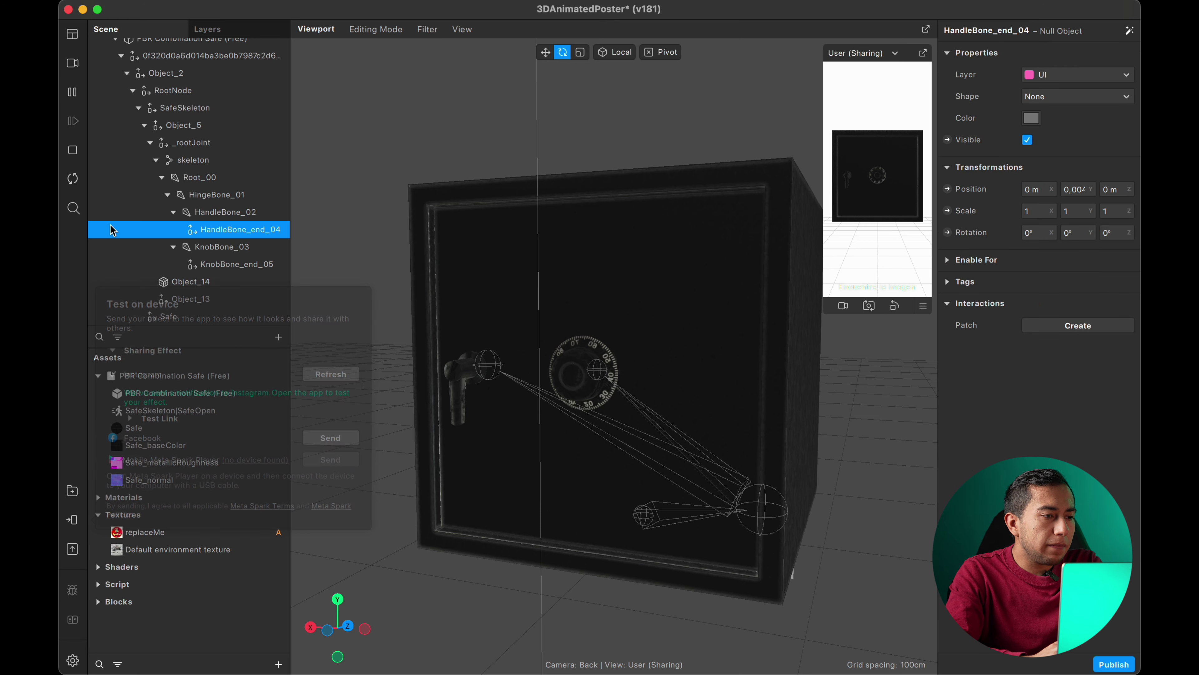
Show the Patch Editor, enlarge it over the viewport and find an empty area above the existing patches
scroll(234, 204, up, 5)
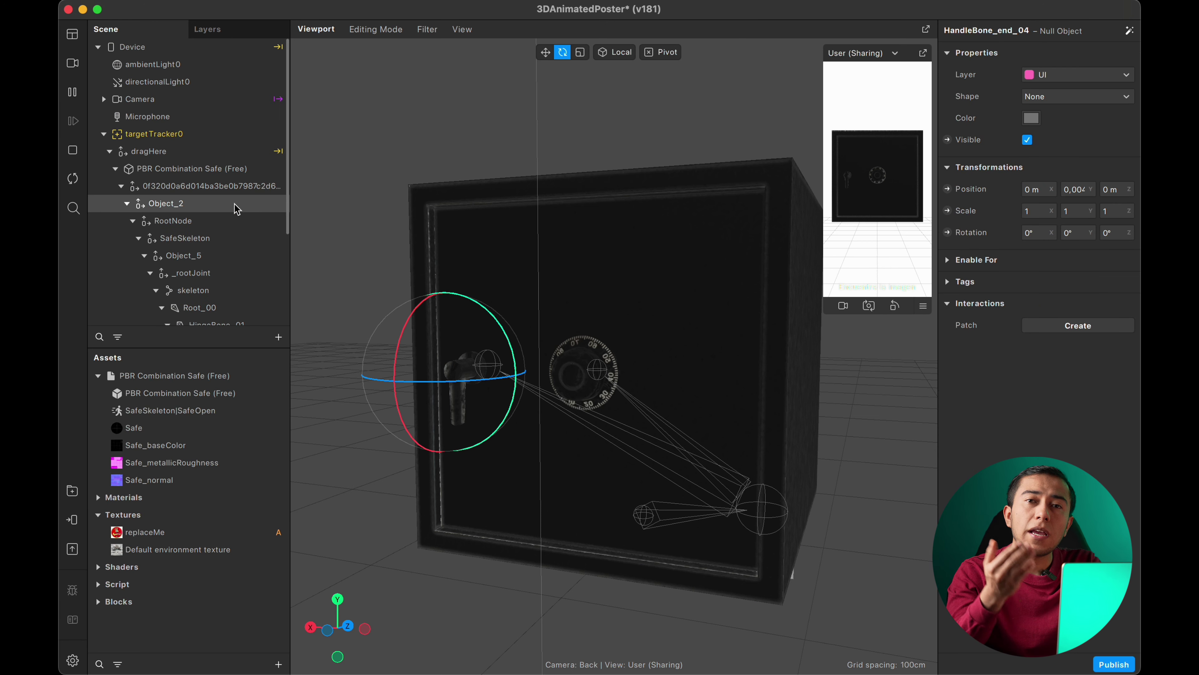
click(71, 38)
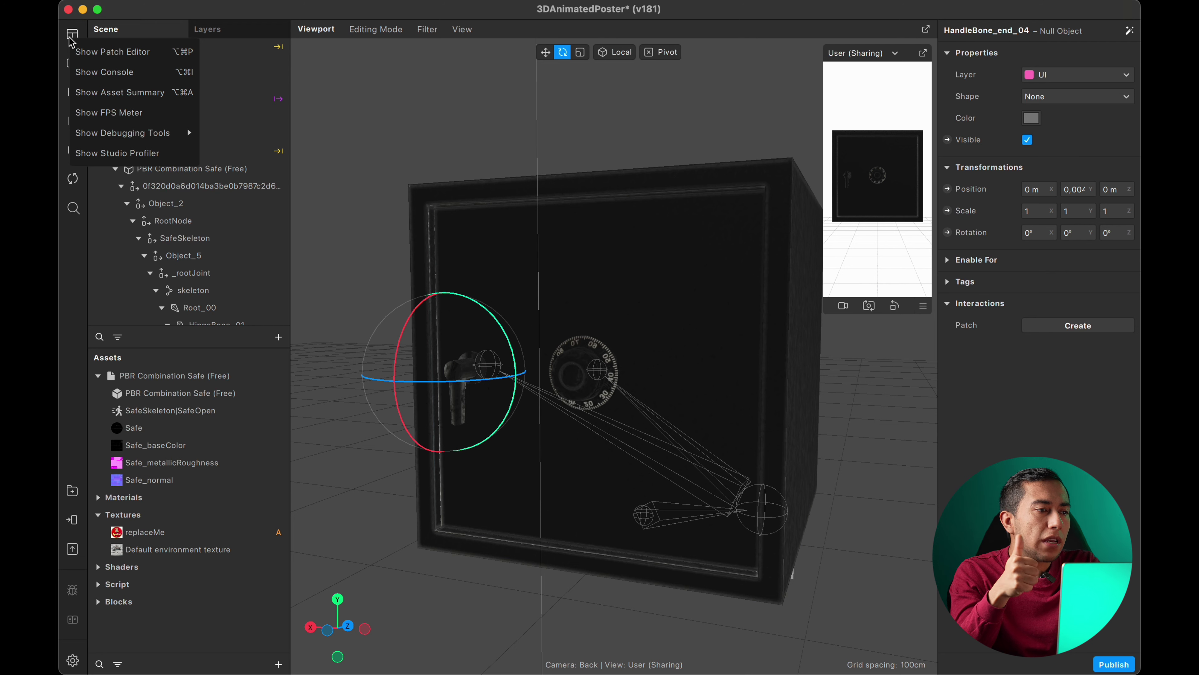
click(132, 52)
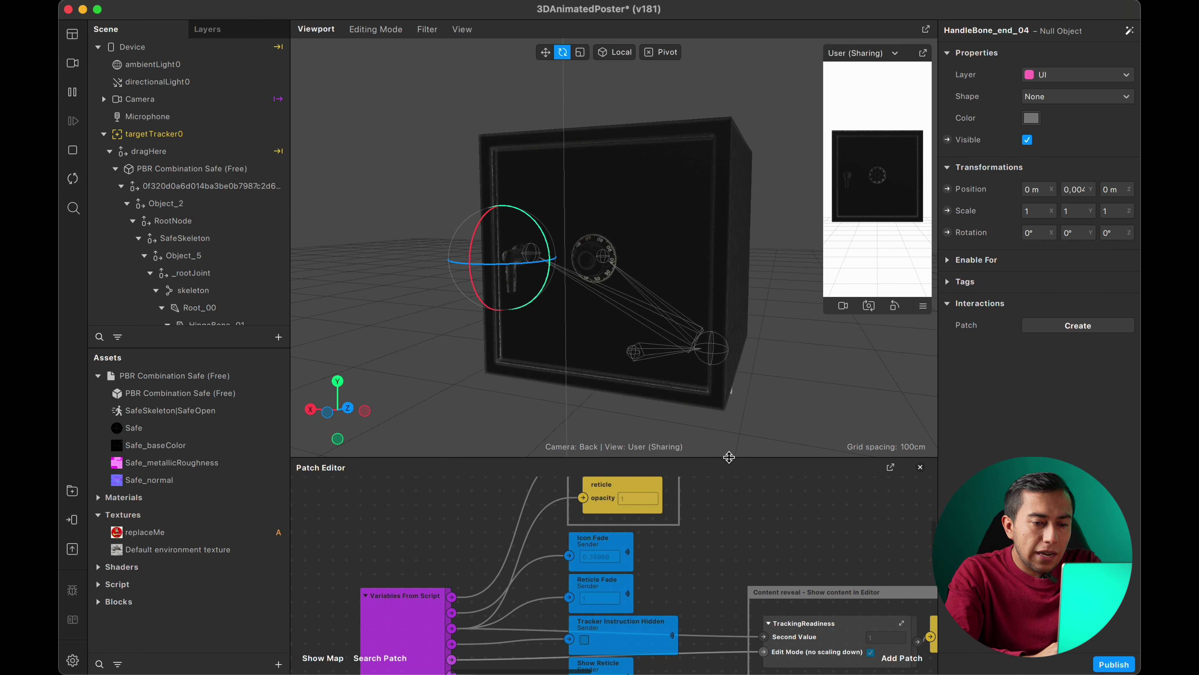
drag(728, 457, 730, 326)
scroll(716, 473, up, 3)
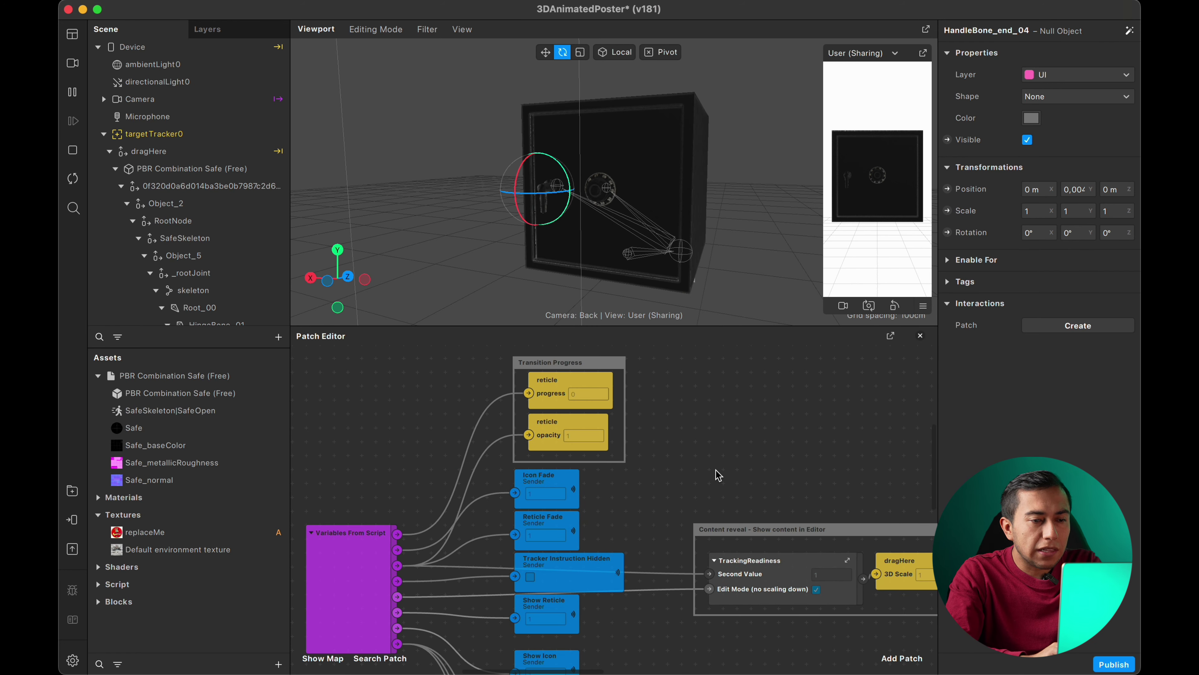
scroll(717, 475, up, 10)
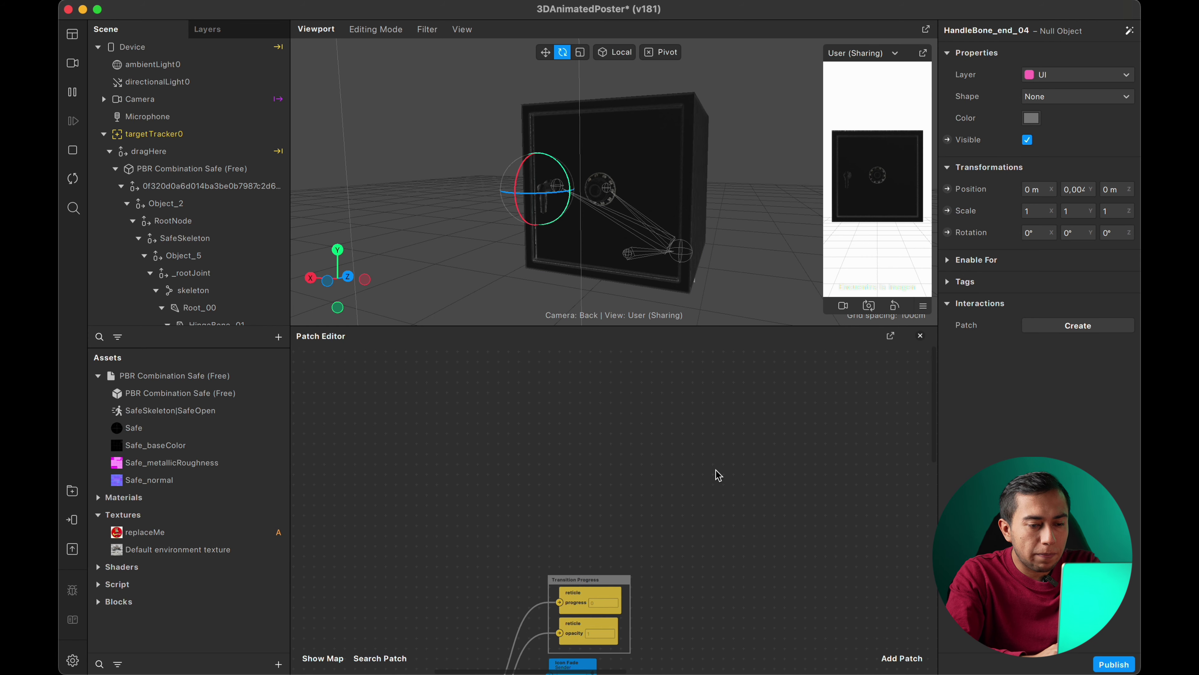
scroll(718, 474, right, 2)
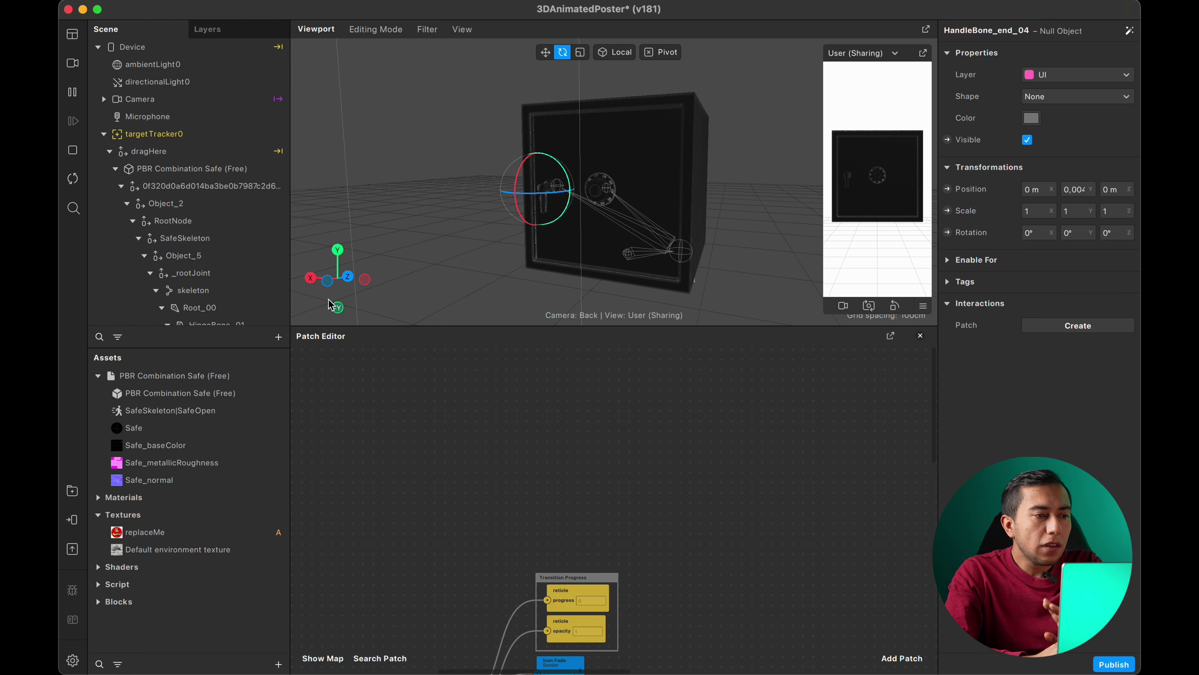
Add the targetTracker0 patches to the empty area of the Patch Editor and arrange them with free space beside their outputs
click(159, 136)
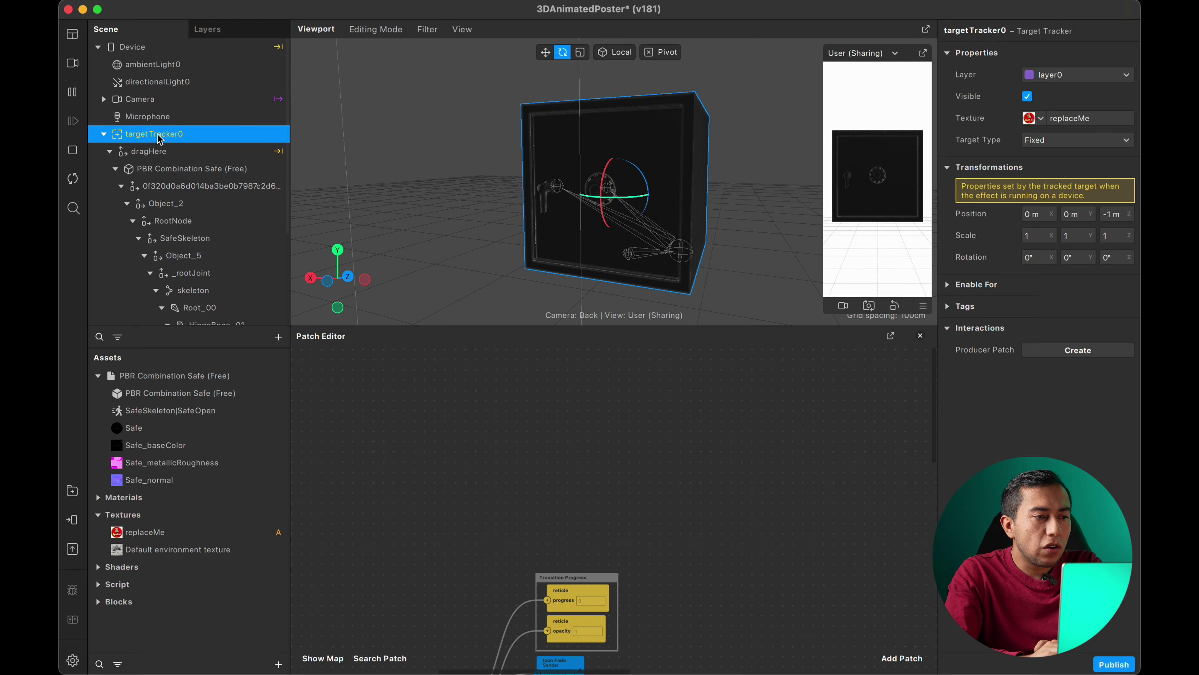
drag(159, 137, 377, 336)
drag(418, 421, 418, 431)
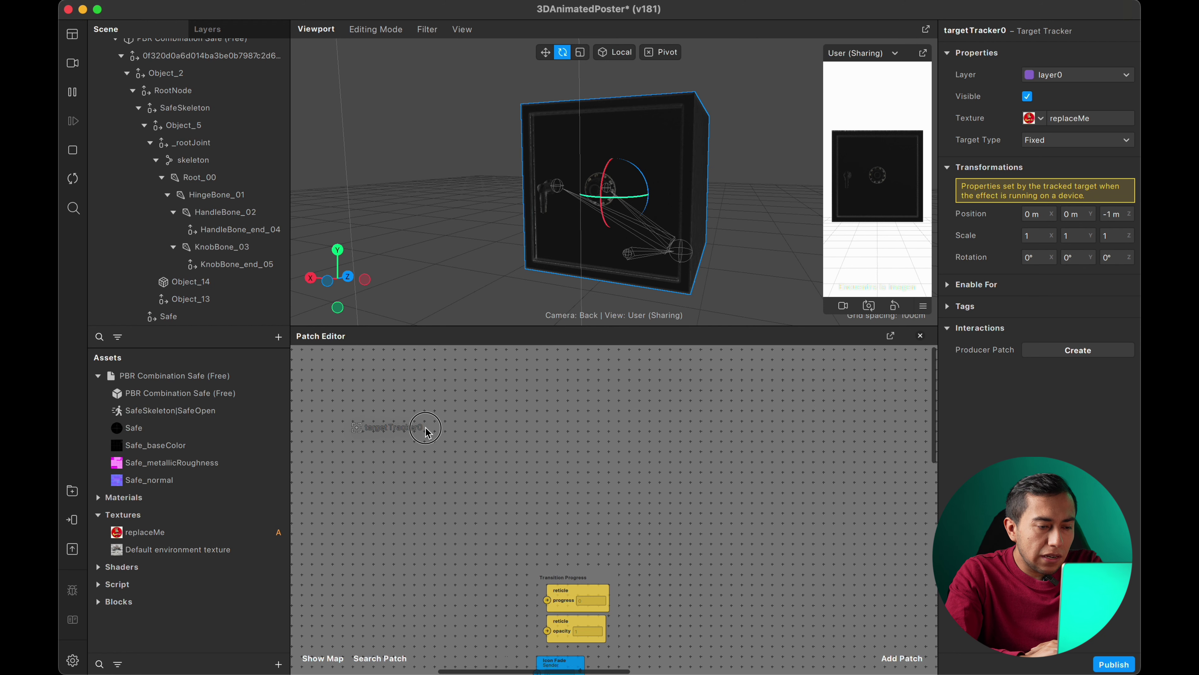
drag(425, 429, 422, 423)
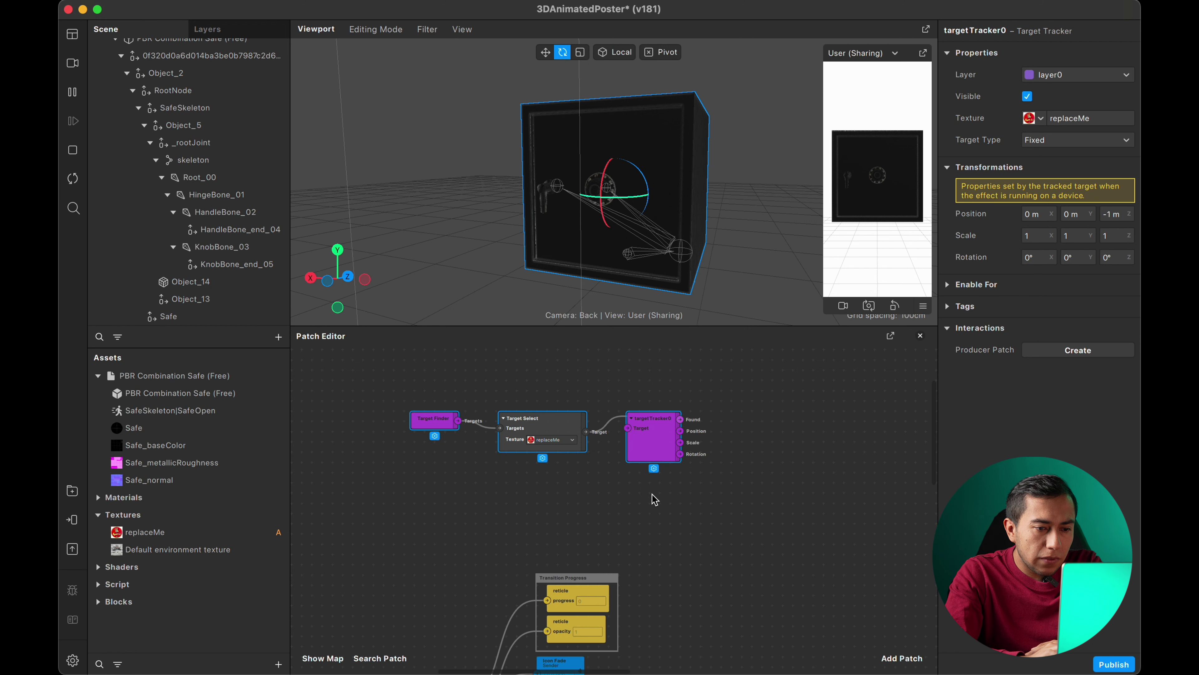
drag(643, 442, 542, 440)
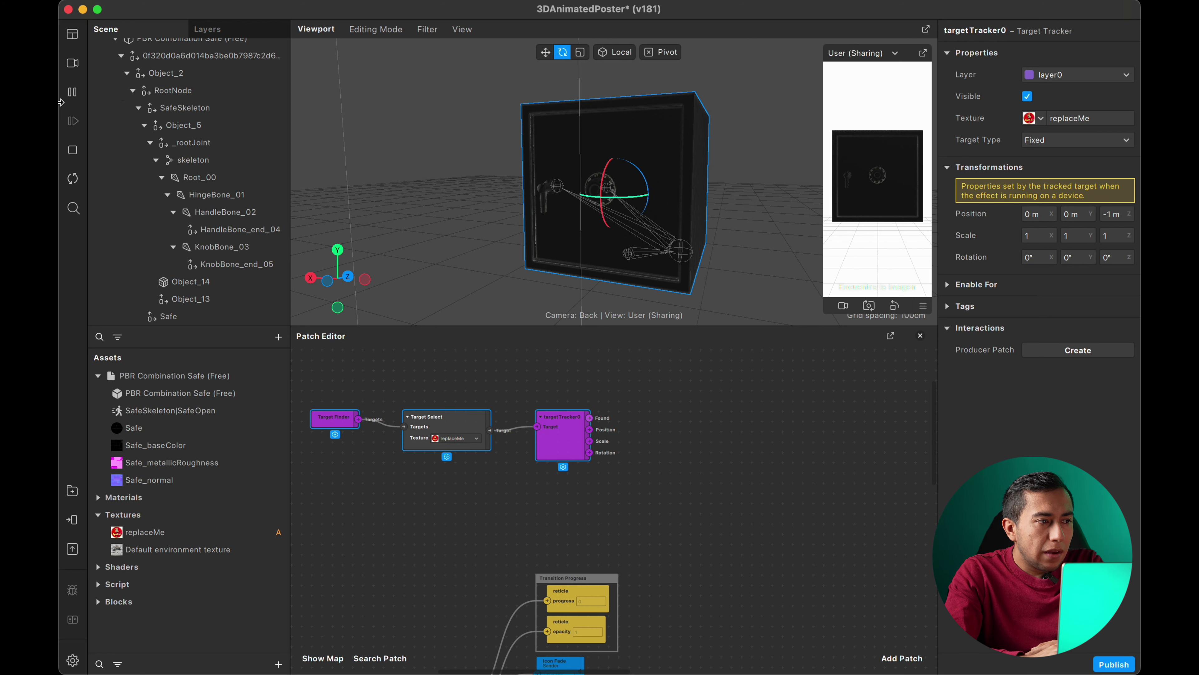
Switch the preview's camera source to the computer's FaceTime HD camera
click(71, 65)
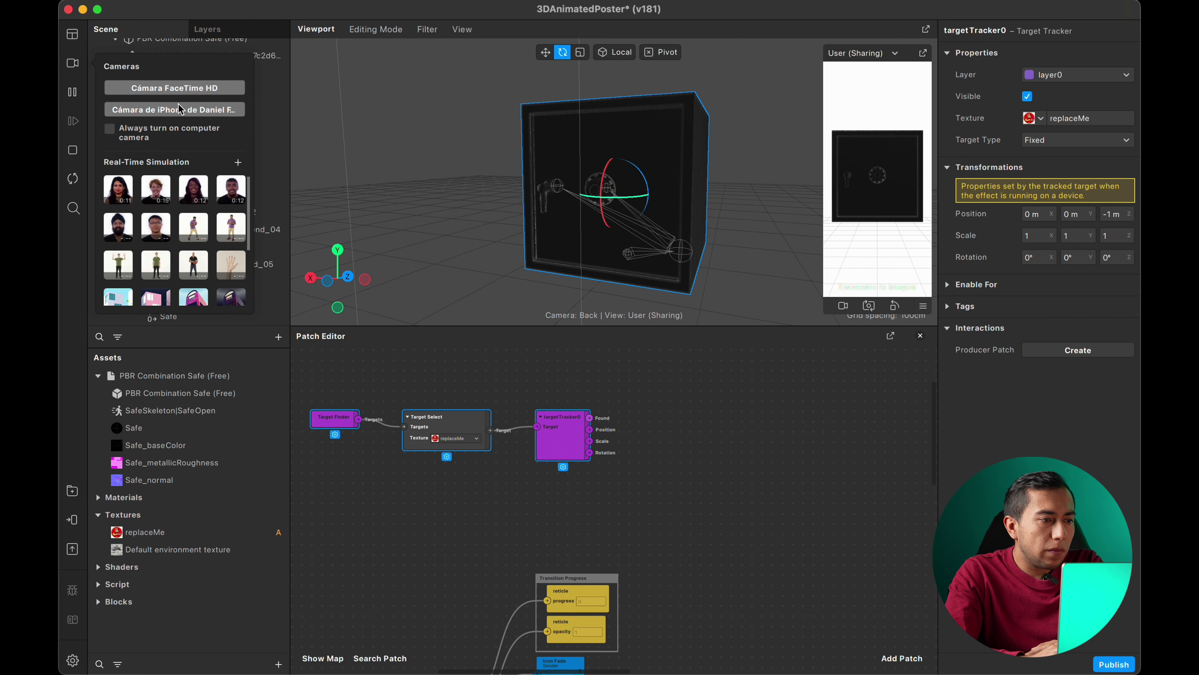
click(139, 89)
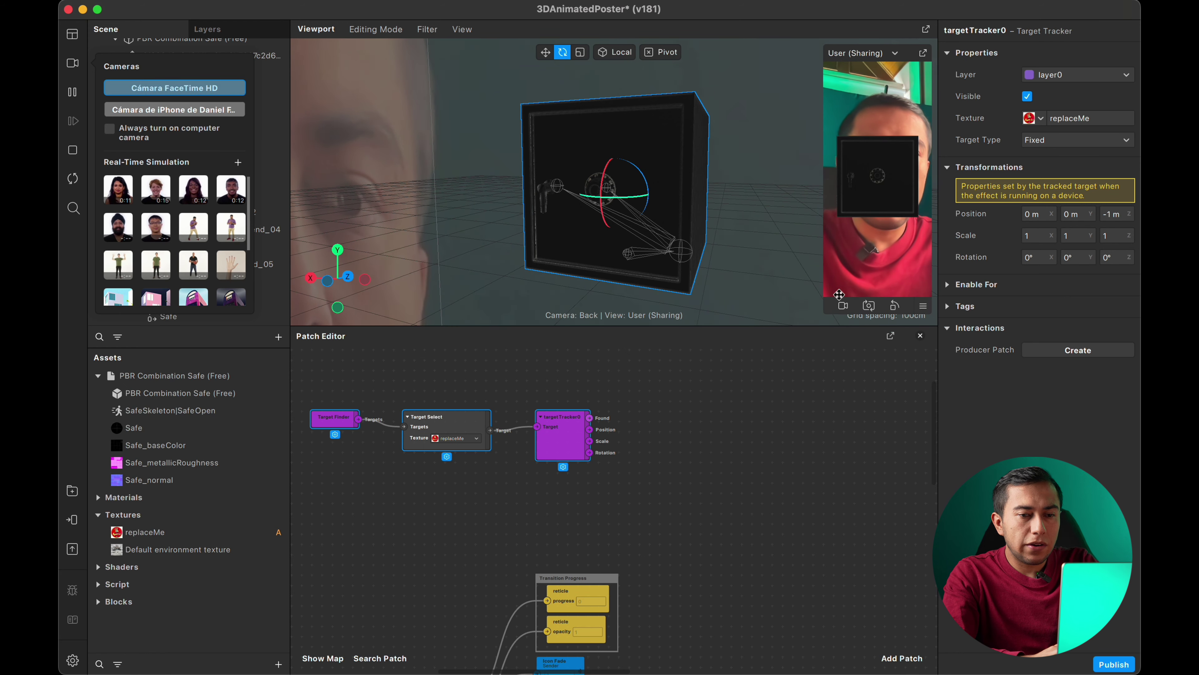
Reduce the Patch Editor's height and enlarge the camera preview over the viewport
drag(822, 327, 833, 401)
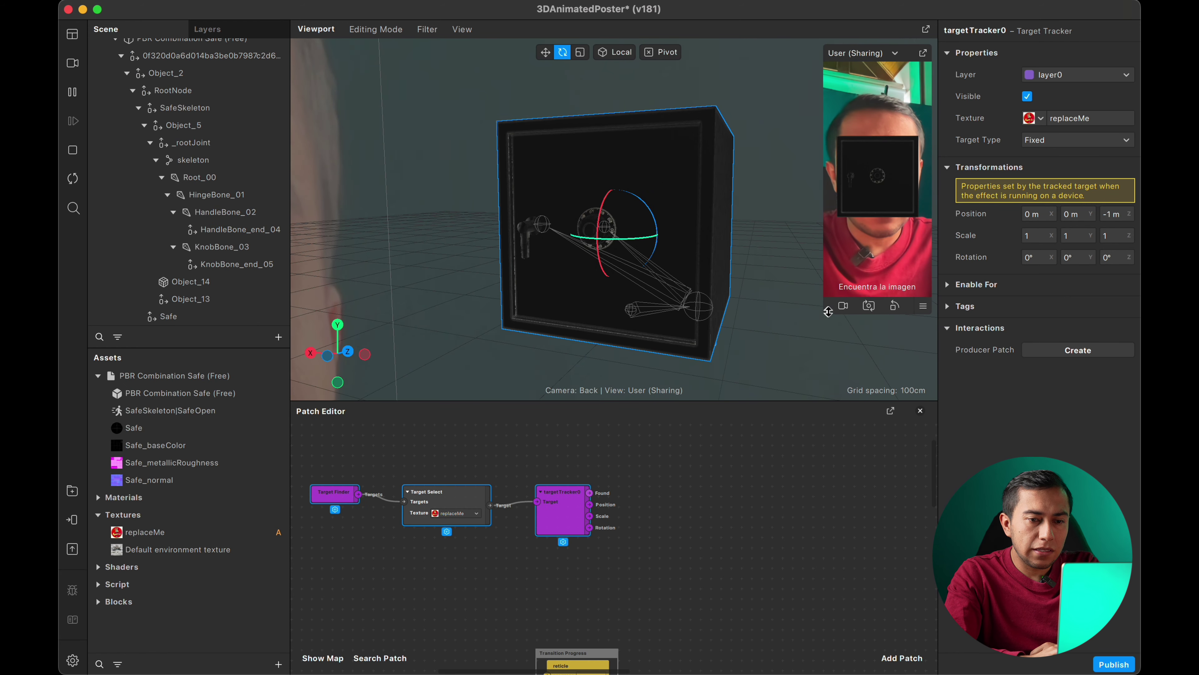
drag(824, 312, 787, 392)
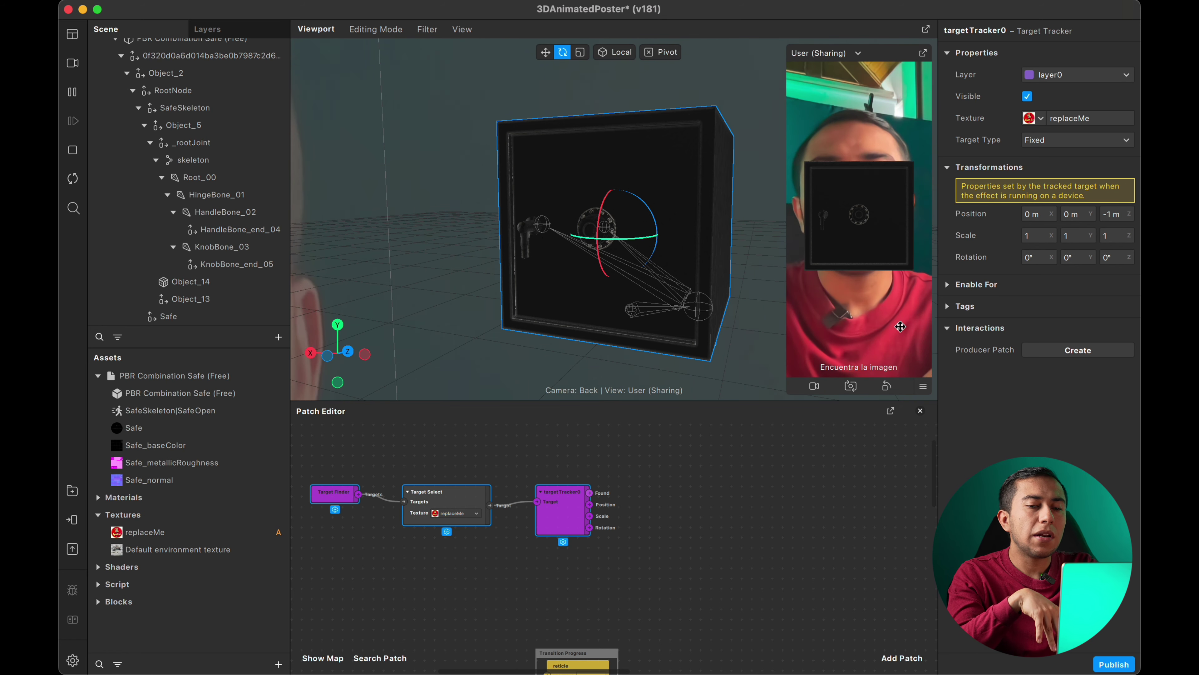
scroll(495, 499, up, 6)
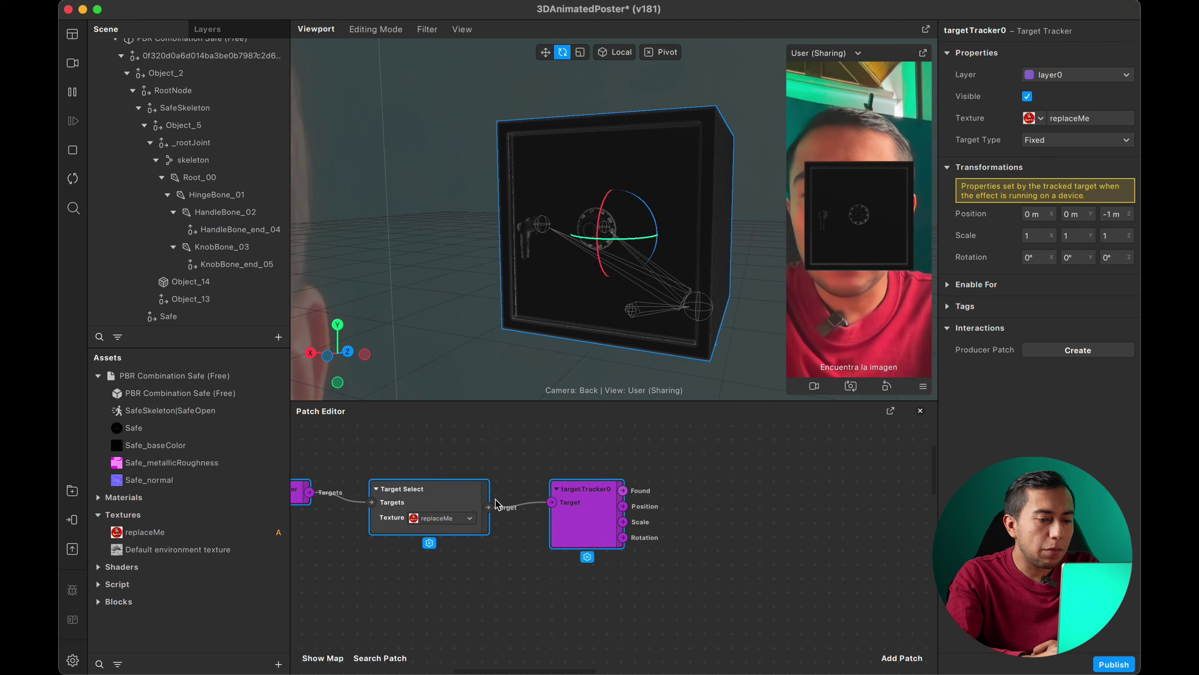
scroll(611, 518, right, 3)
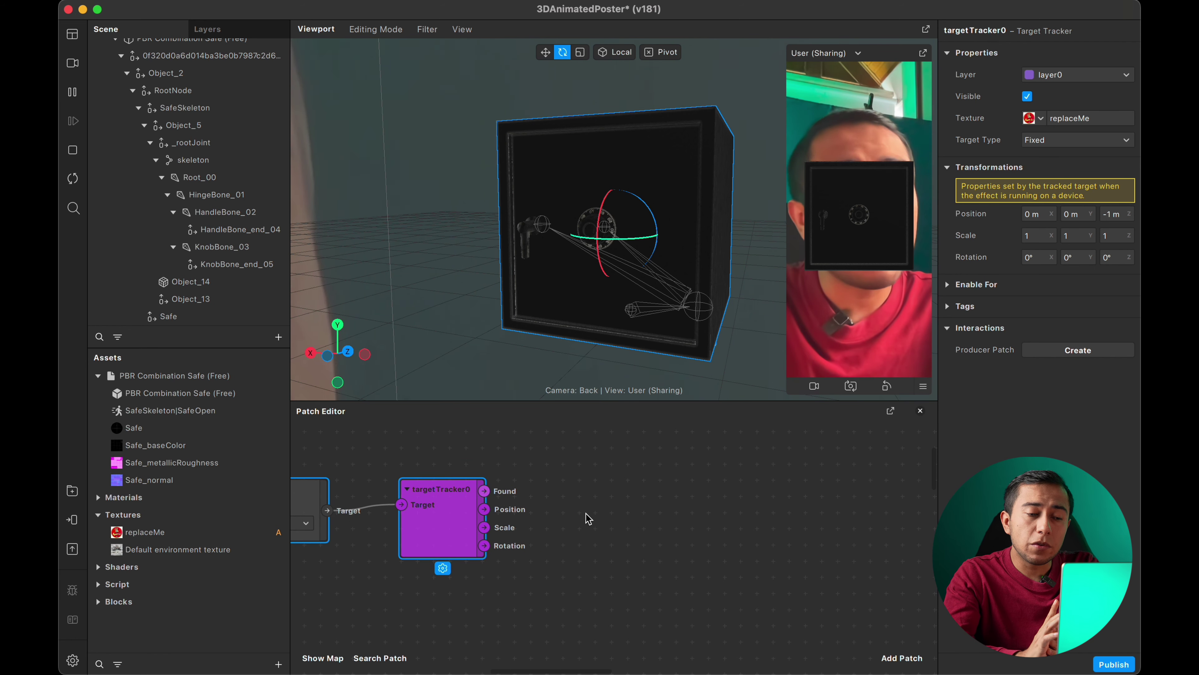
Add an Unpack patch in the free space beside the targetTracker0 patch's outputs
click(437, 455)
click(445, 530)
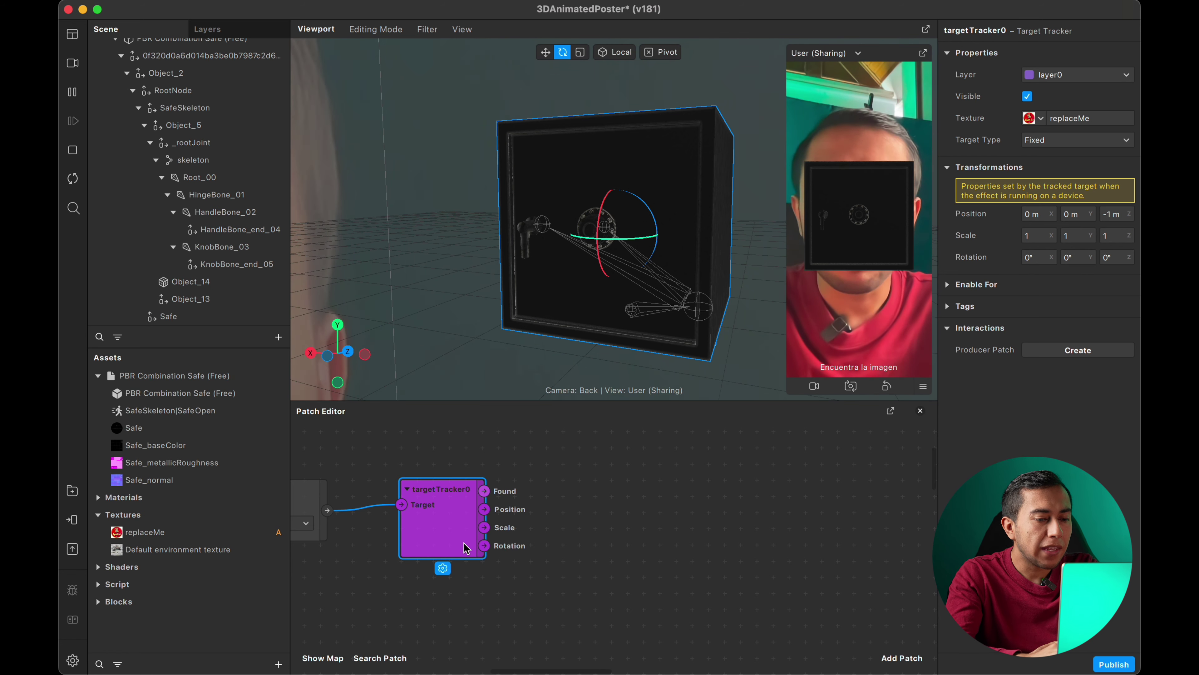
scroll(636, 541, right, 2)
scroll(506, 505, right, 3)
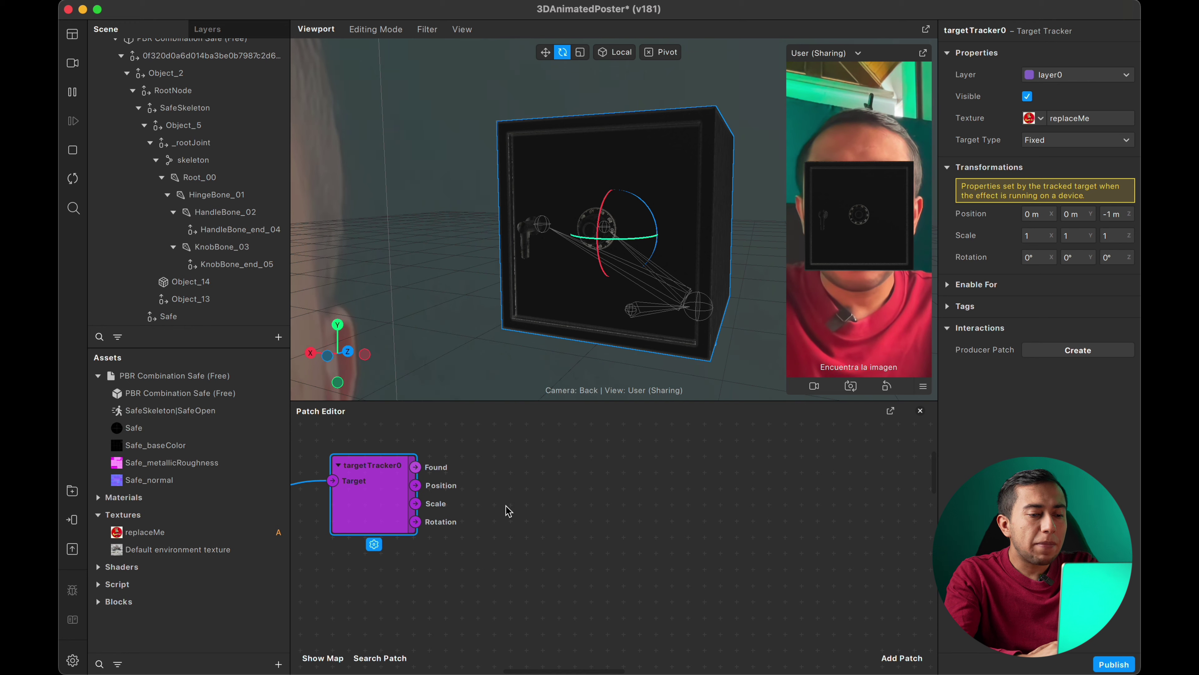
double_click(500, 528)
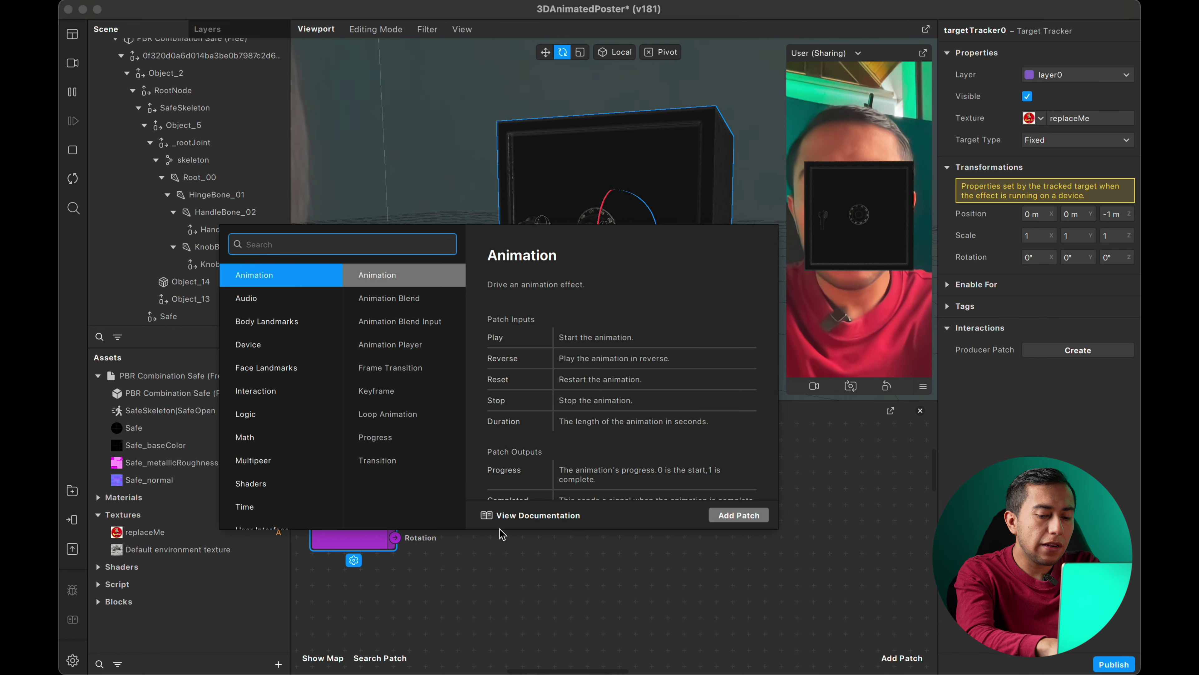
text(unpack)
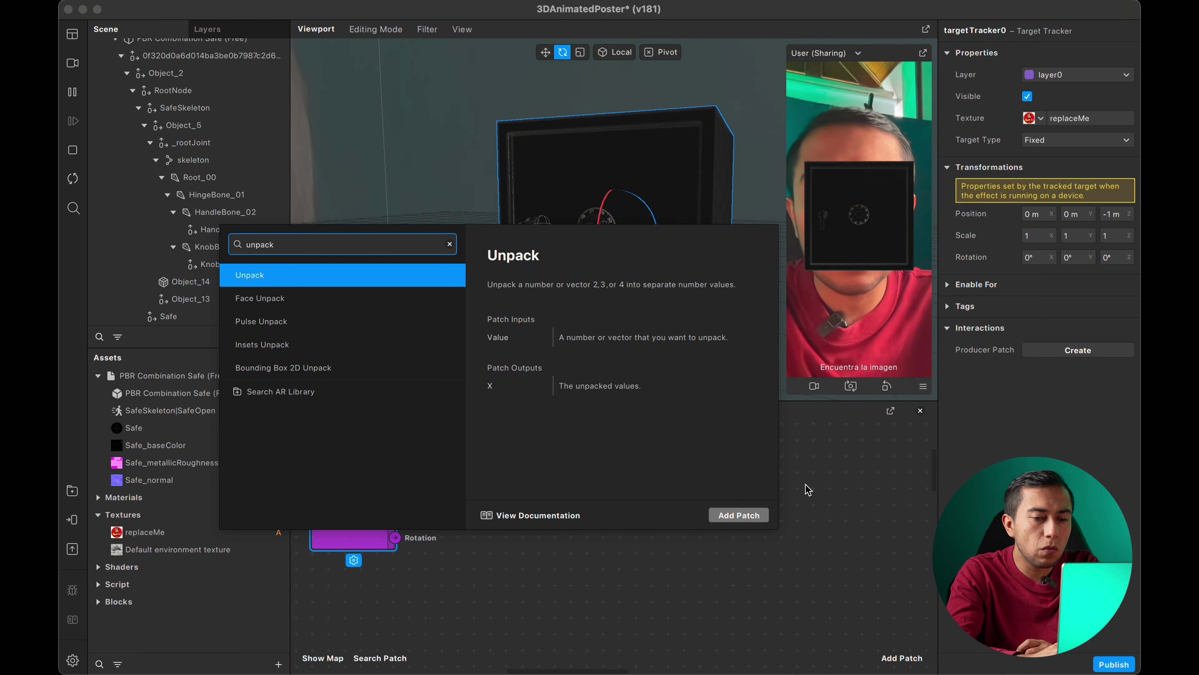
click(750, 515)
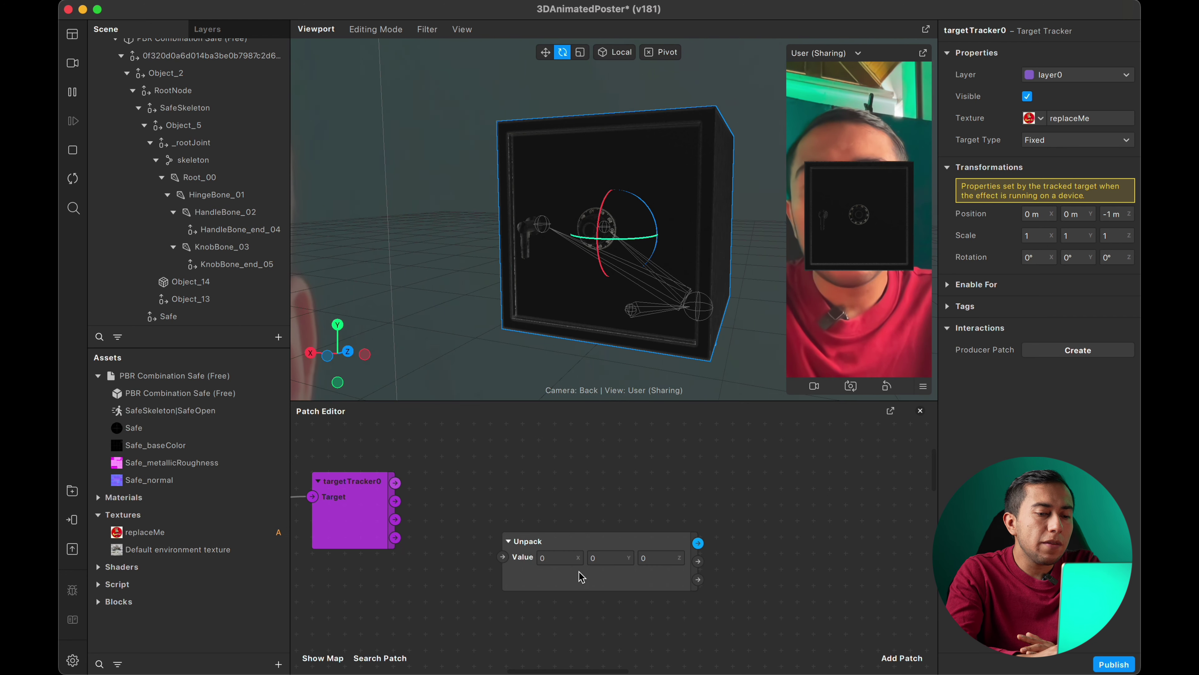
drag(581, 576, 552, 581)
Connect targetTracker0's Rotation output to the Unpack patch's Value input and move Unpack up level with the tracker
click(355, 508)
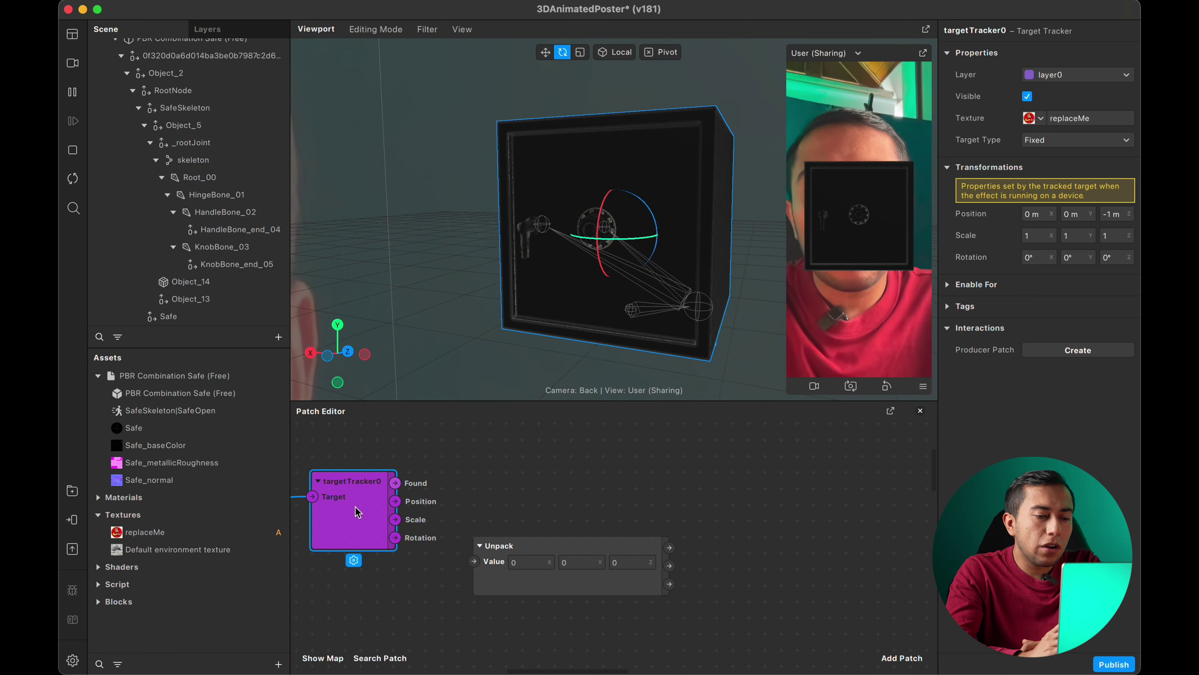
click(395, 538)
drag(405, 538, 474, 561)
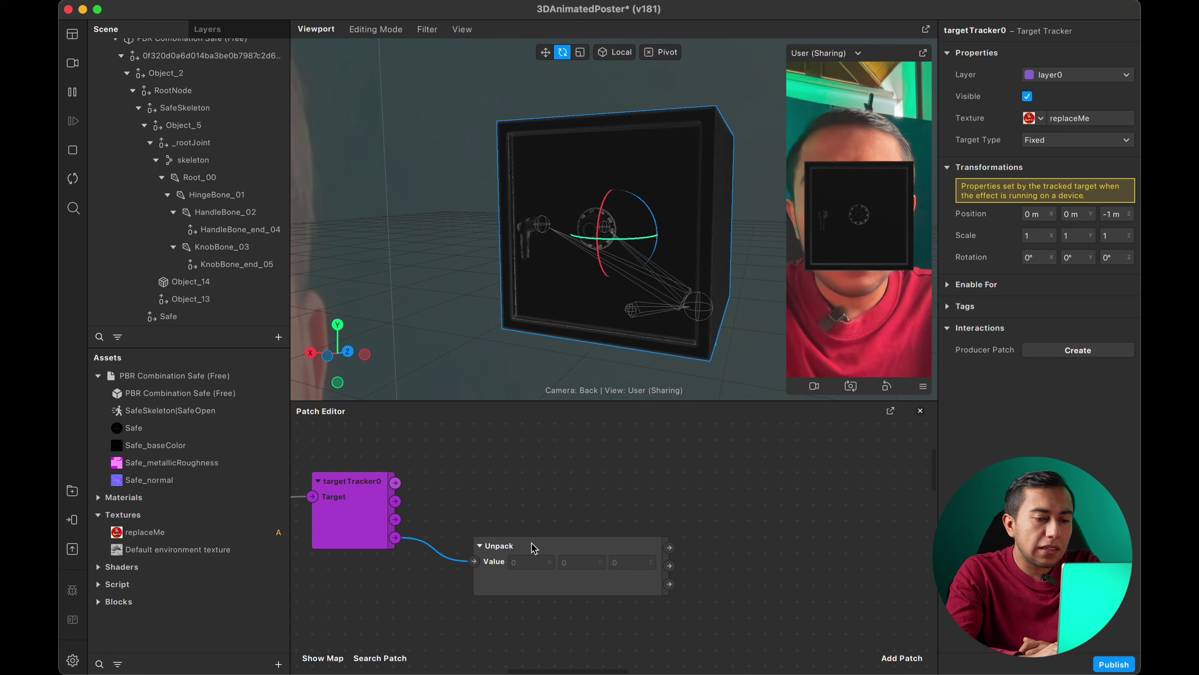
drag(548, 546, 528, 489)
Add a Multiply patch in the free space beside the Unpack patch's outputs
scroll(714, 557, right, 2)
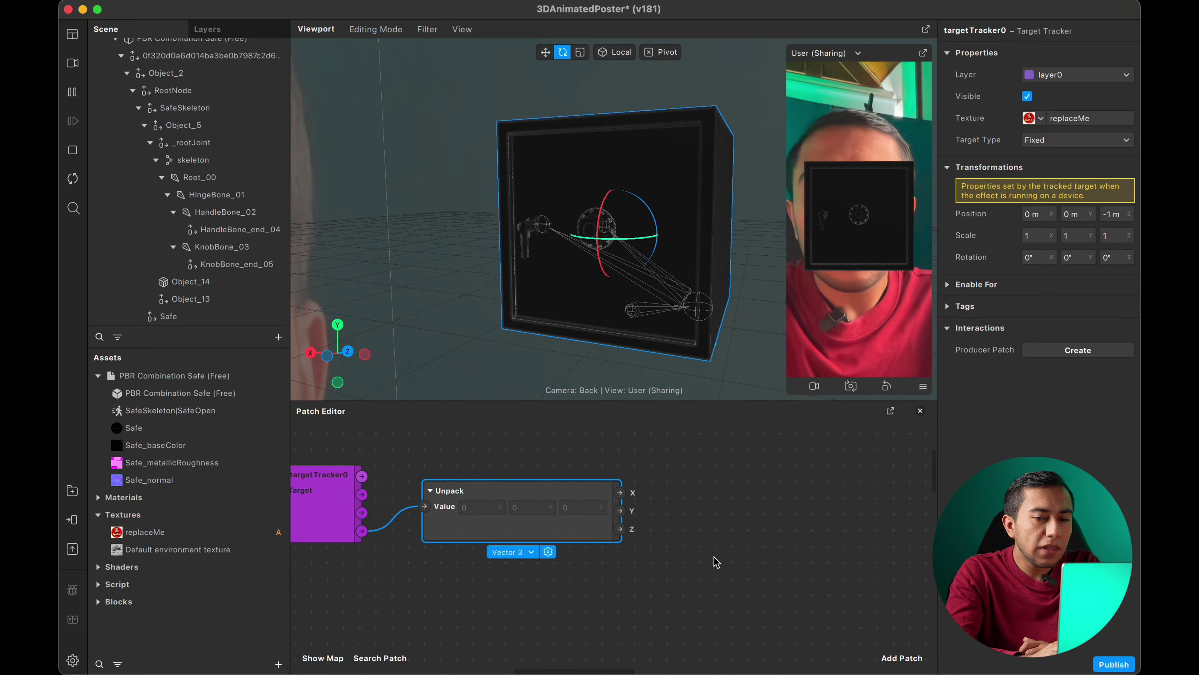
scroll(714, 557, right, 2)
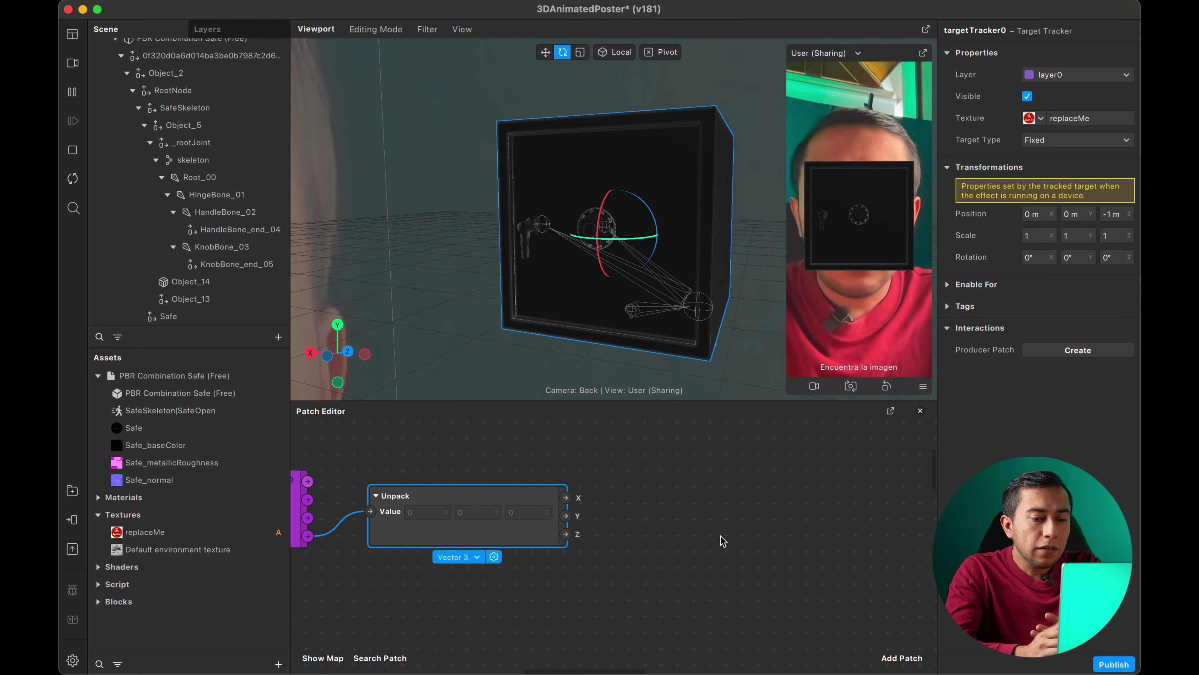
right_click(664, 532)
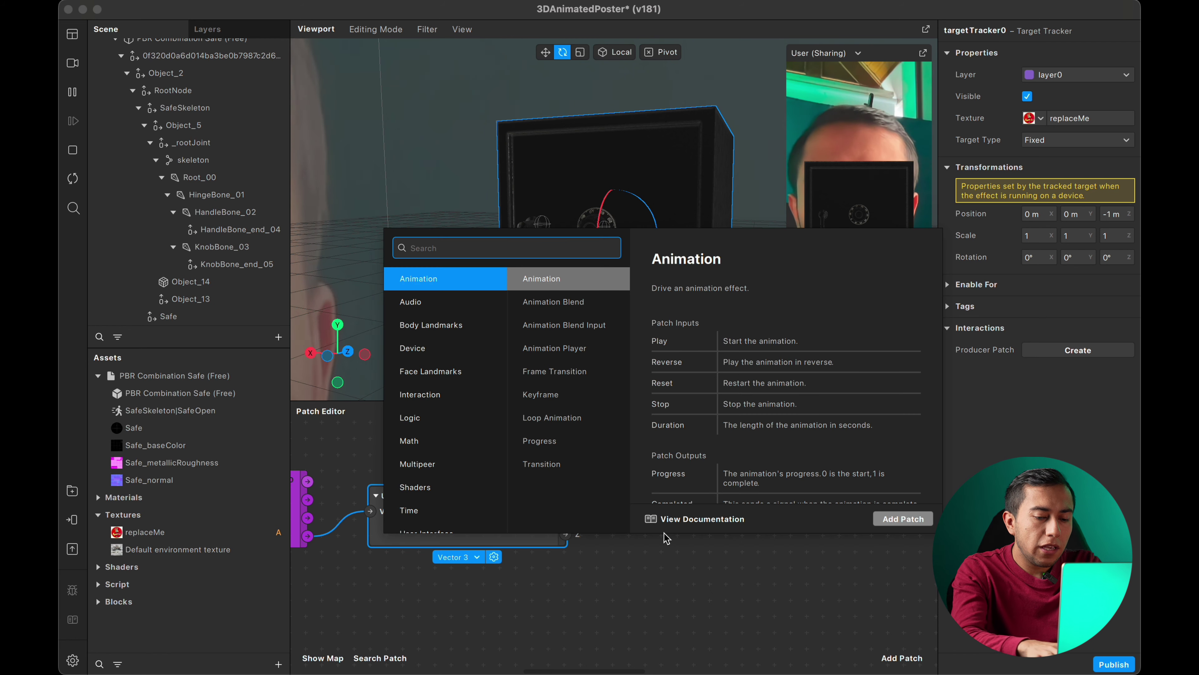
text(mul)
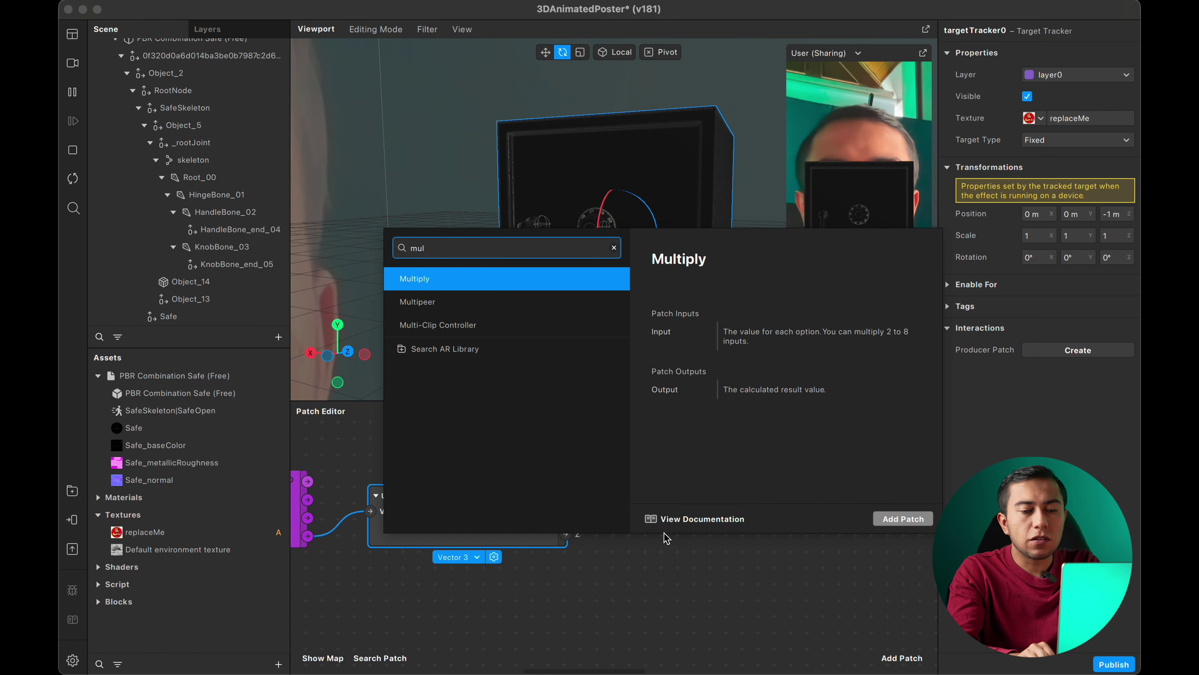
key(Return)
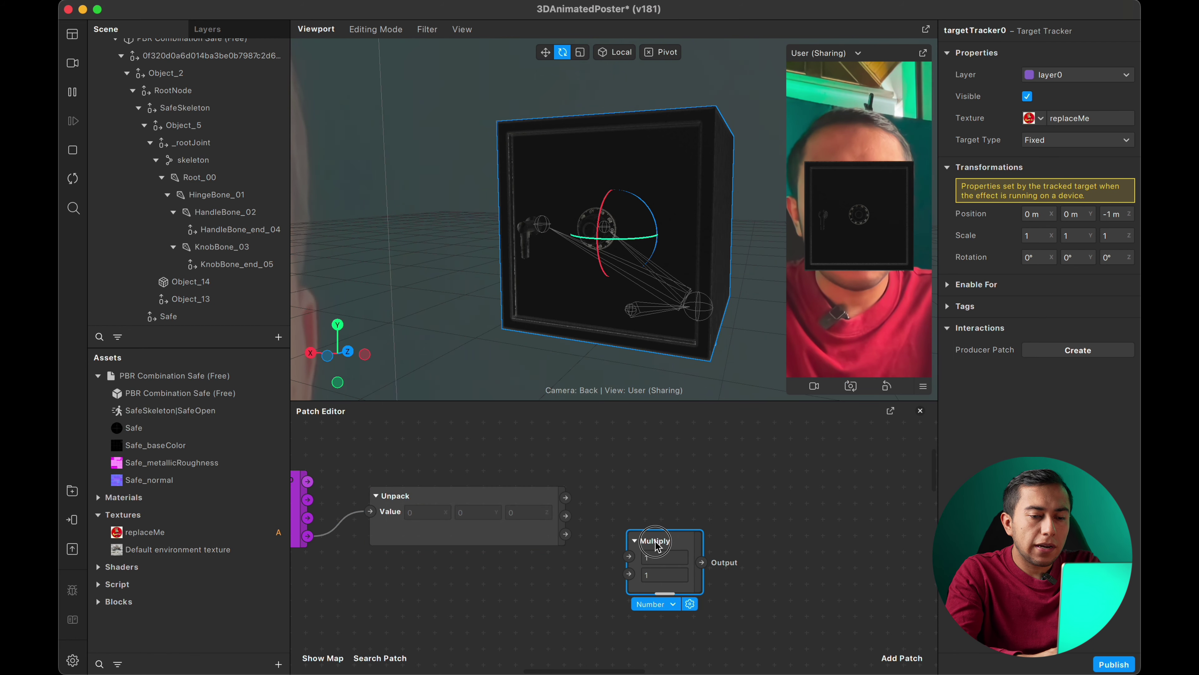
Add a Pack patch beyond the Multiply patch and move it up roughly level with Multiply
scroll(749, 538, right, 3)
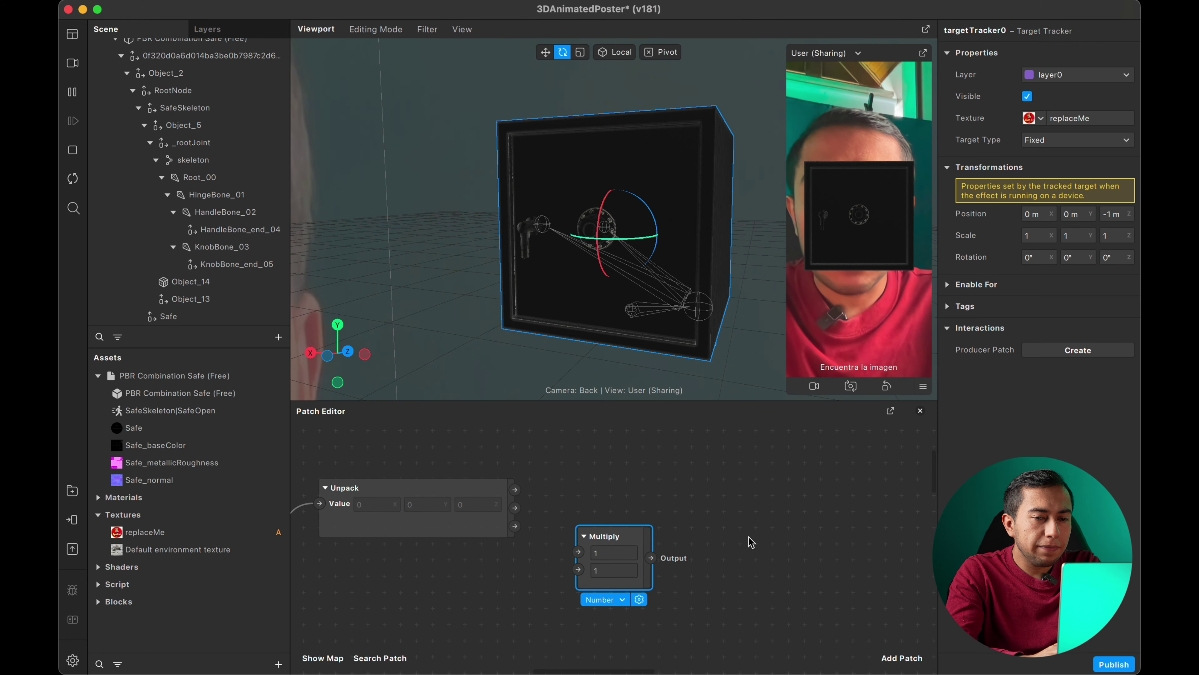
double_click(726, 543)
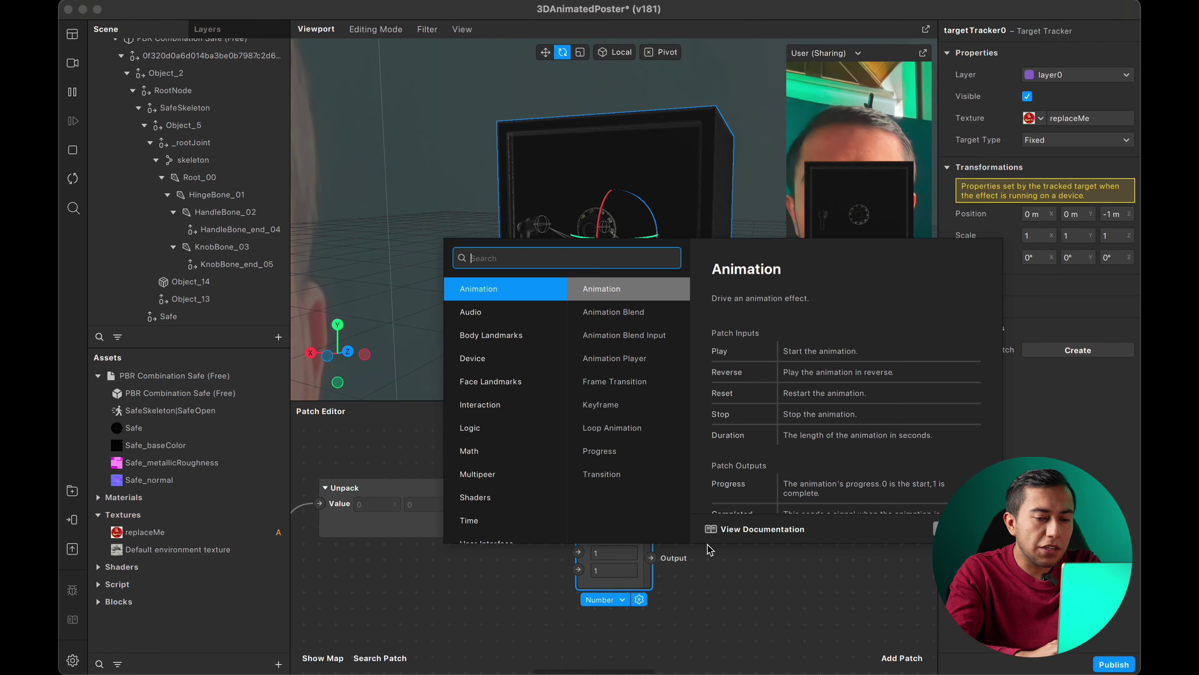
text(pack)
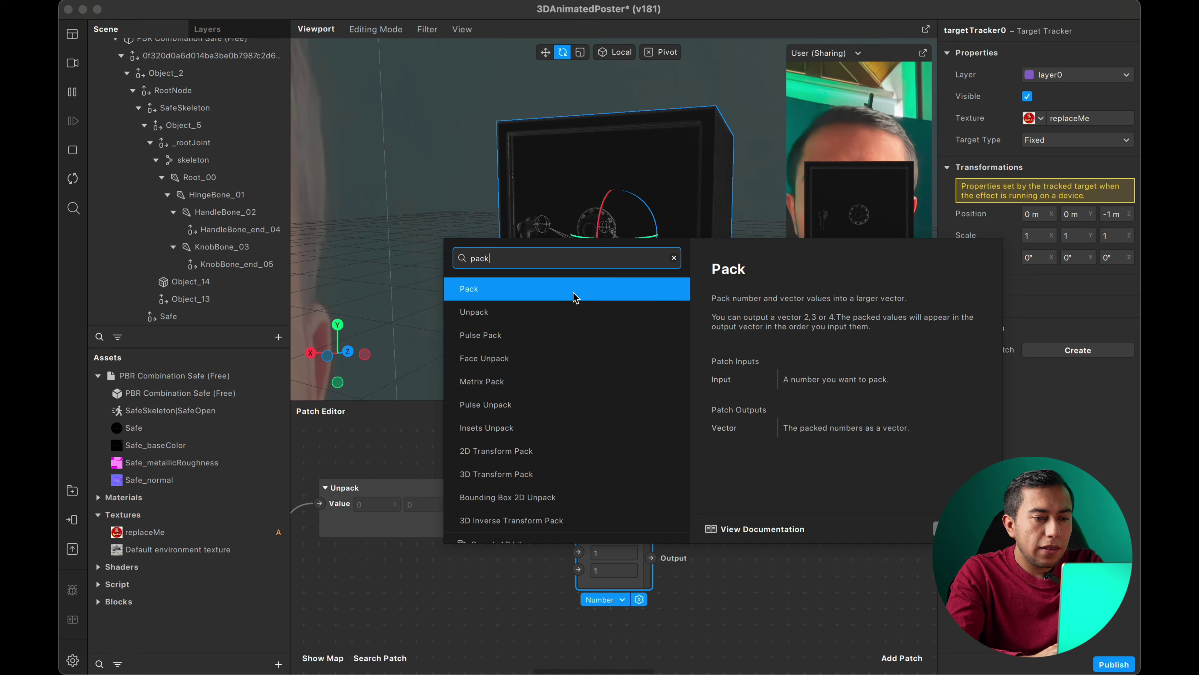
click(577, 295)
click(575, 296)
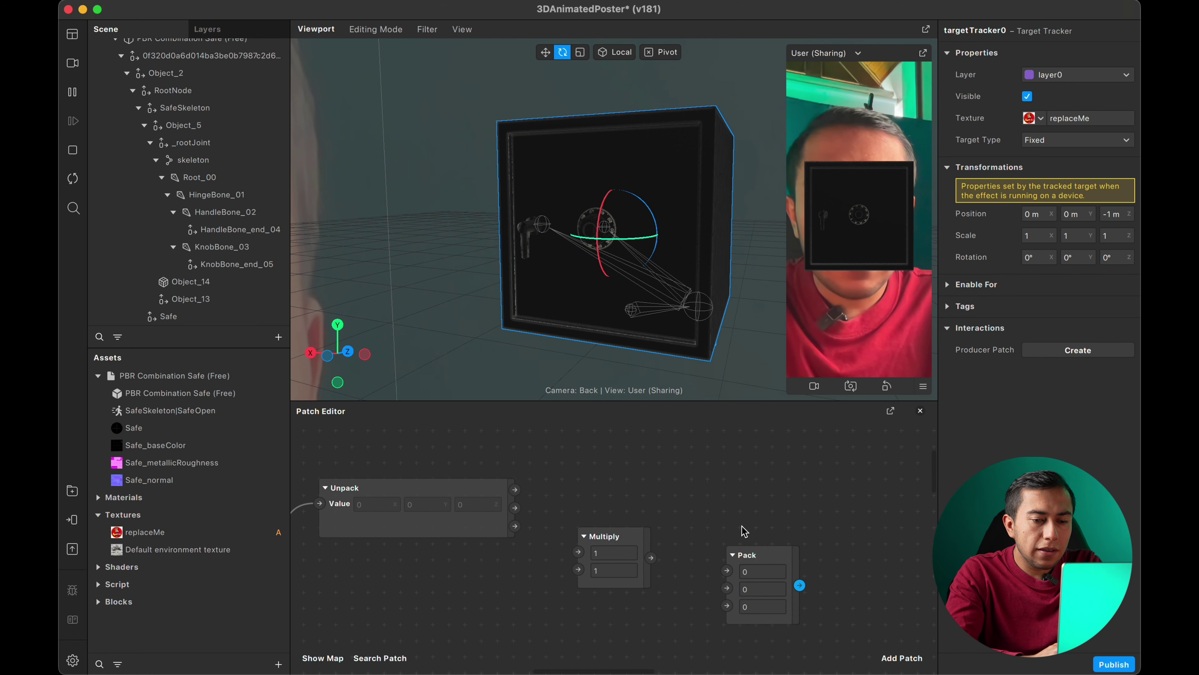
drag(750, 557, 747, 522)
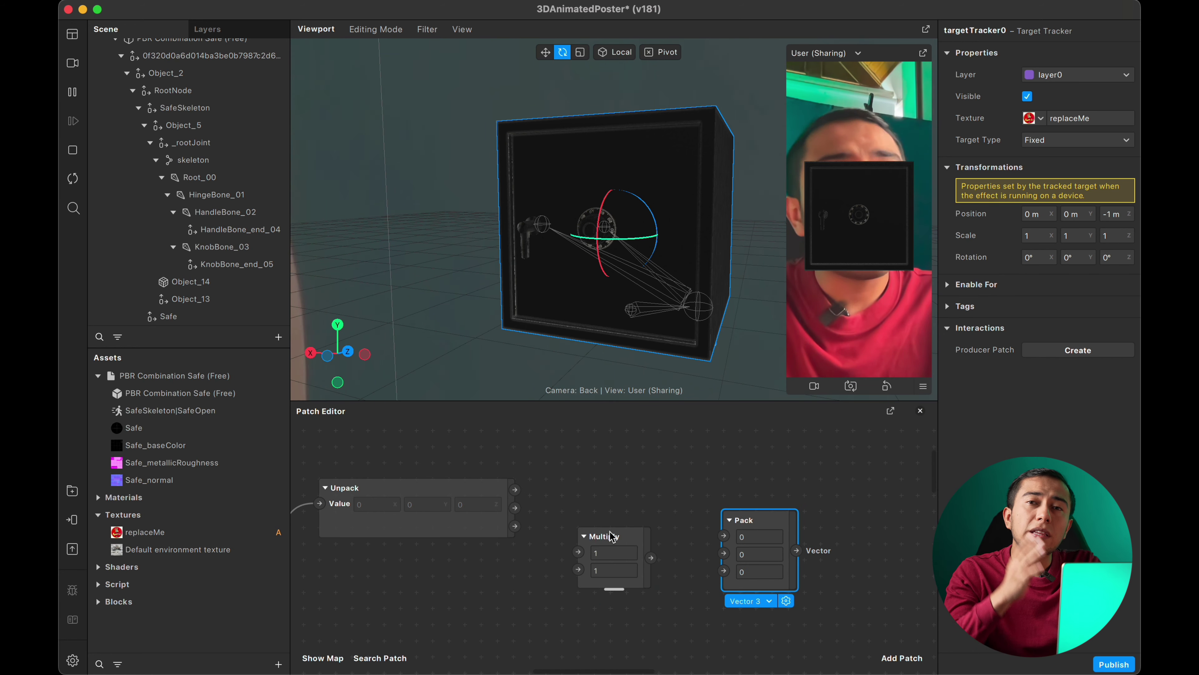
Connect Unpack's Z output to Multiply's first input and Multiply's output to Pack's third input, aligning Pack close beside Multiply
click(397, 507)
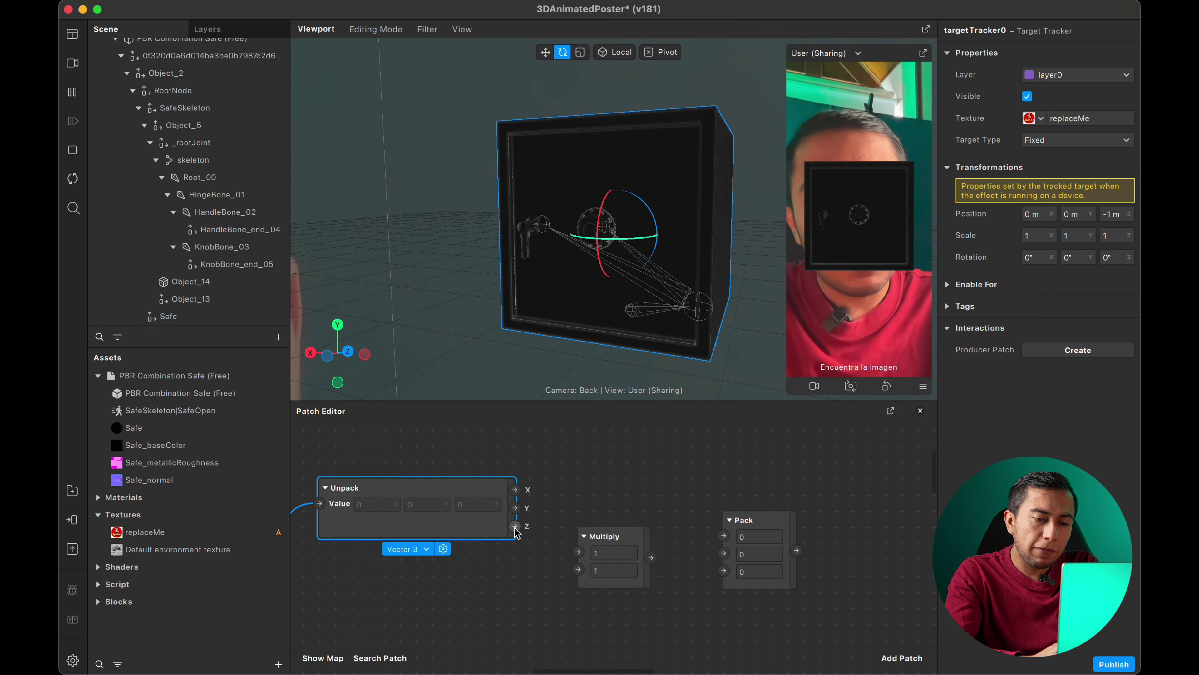
drag(515, 526, 577, 551)
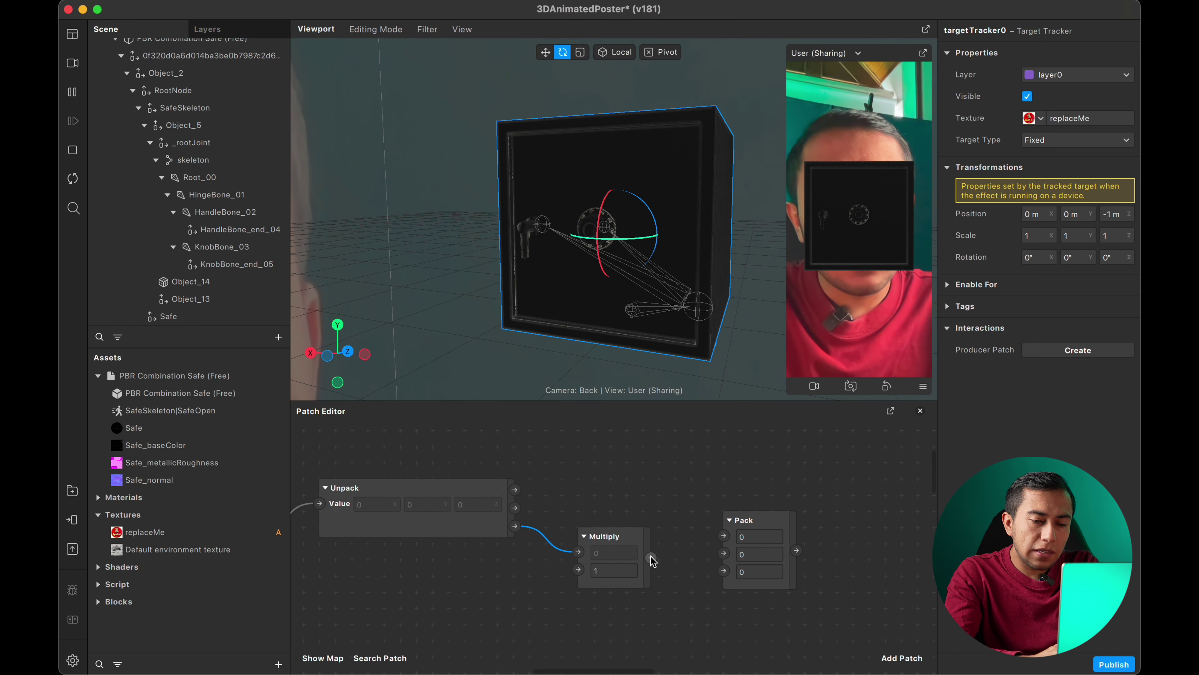
drag(672, 551, 700, 546)
click(668, 600)
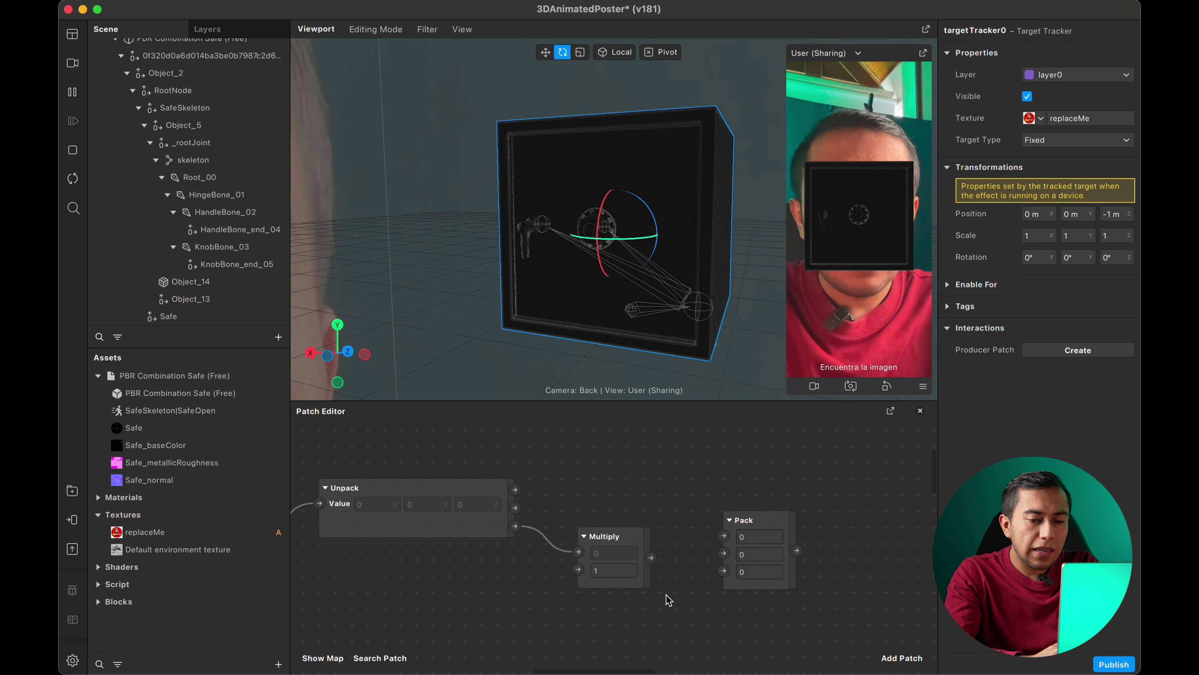
click(757, 532)
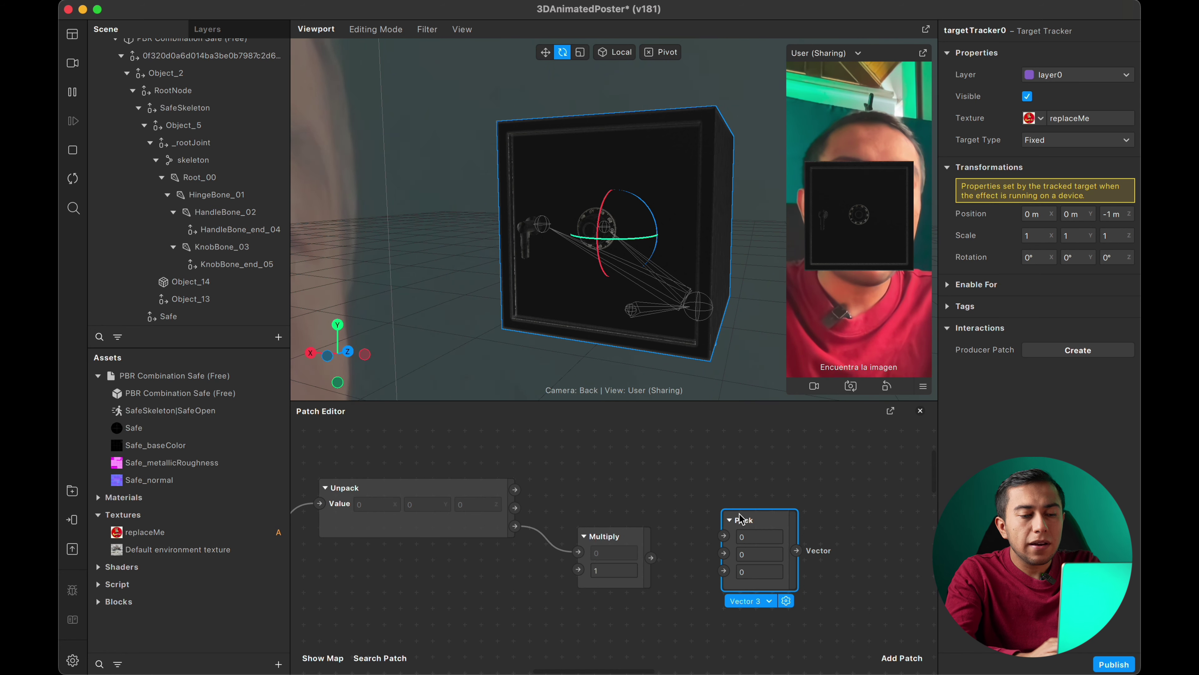
drag(651, 558, 724, 574)
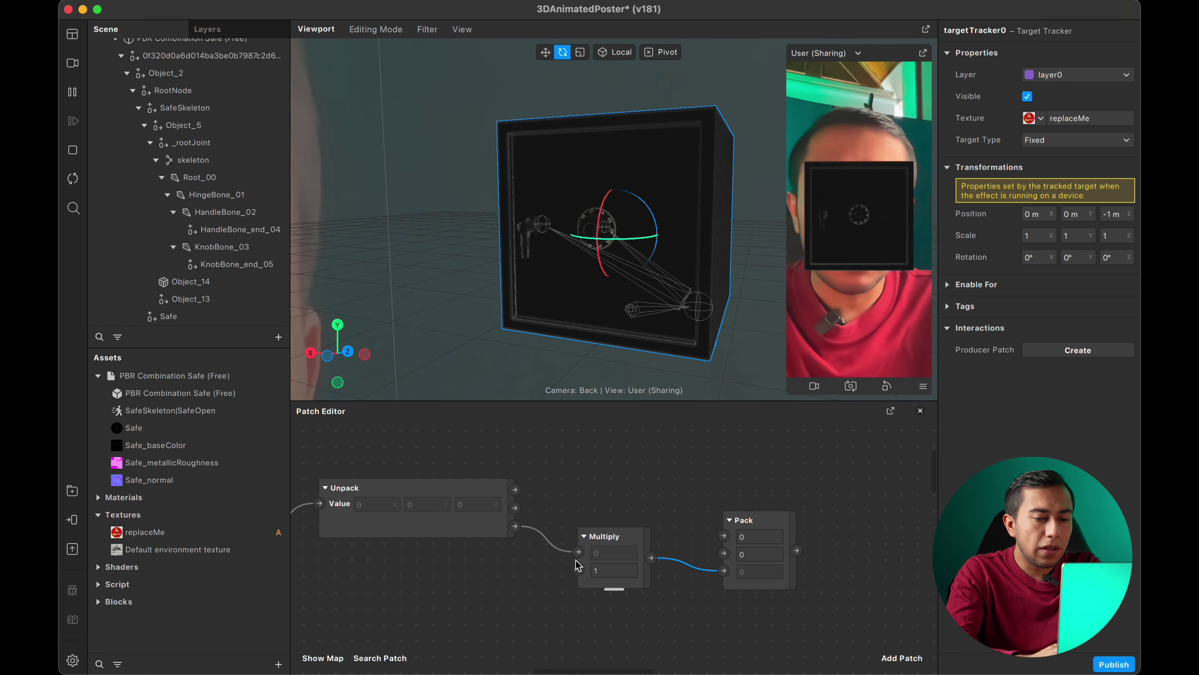
drag(748, 529, 709, 545)
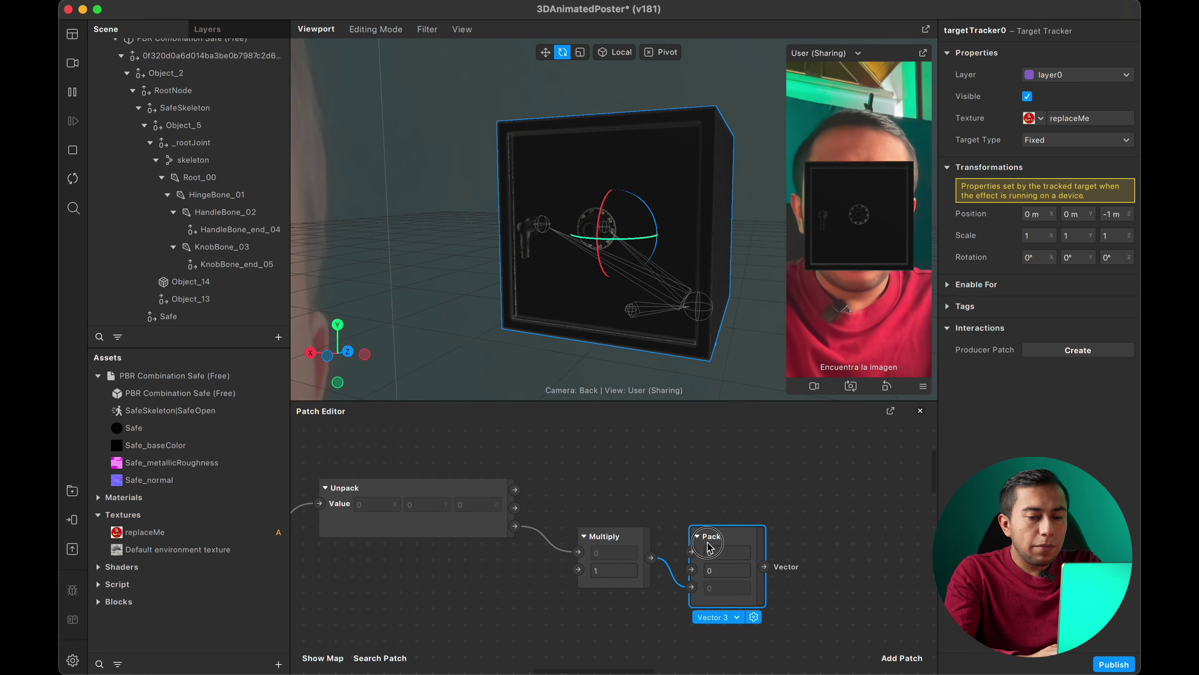
Add a null object under dragHere in the scene hierarchy
scroll(765, 514, right, 3)
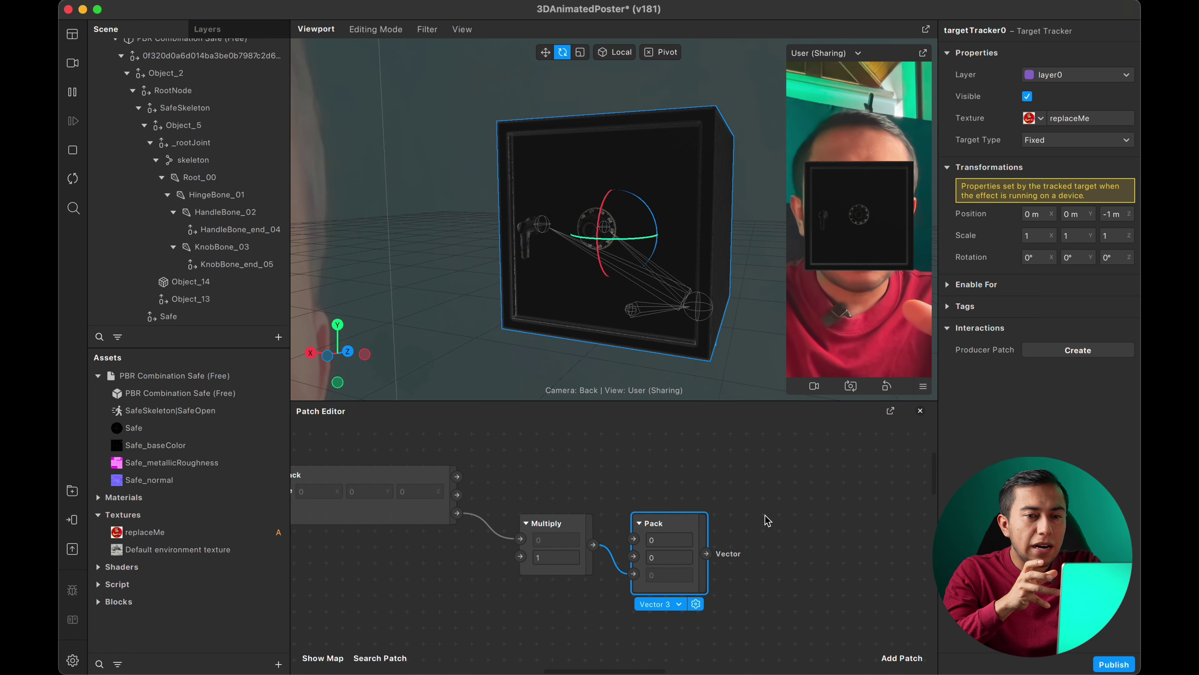
scroll(198, 172, up, 2)
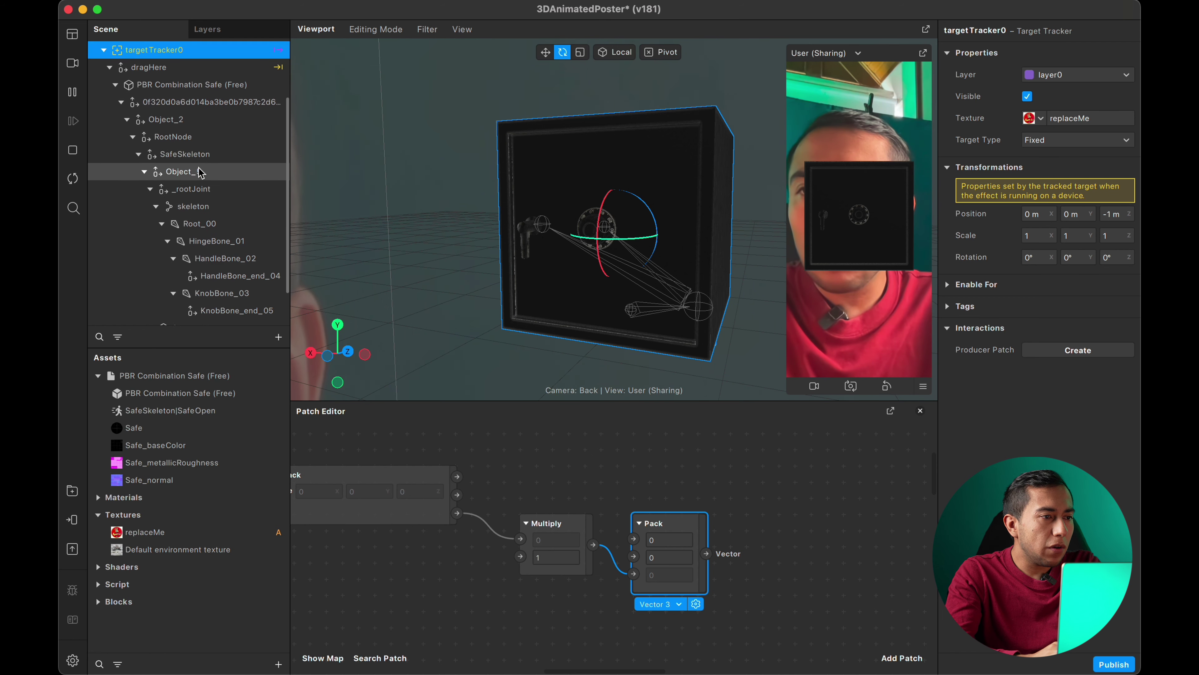
scroll(198, 172, up, 3)
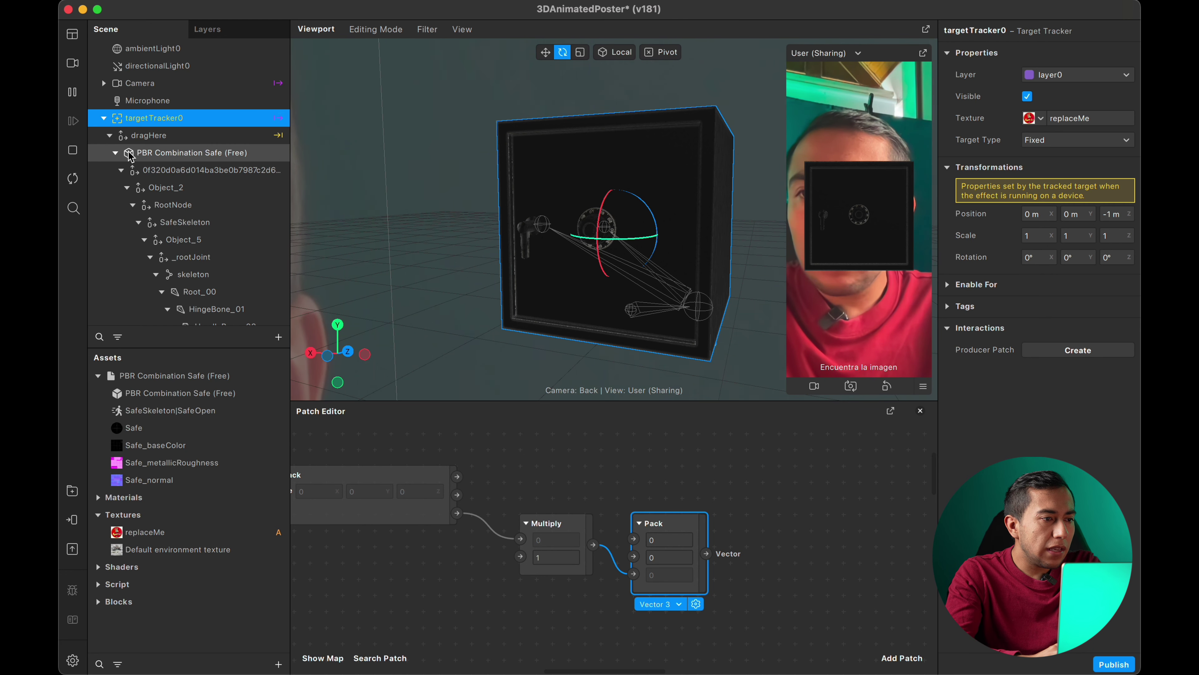
click(211, 153)
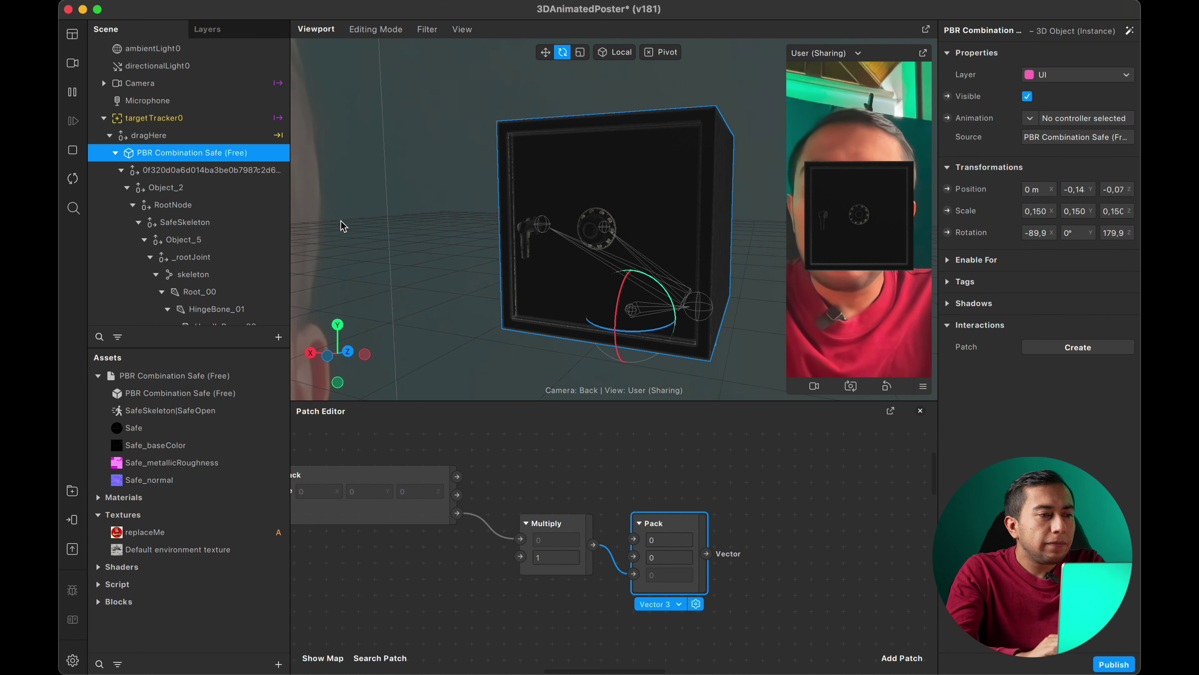
click(166, 136)
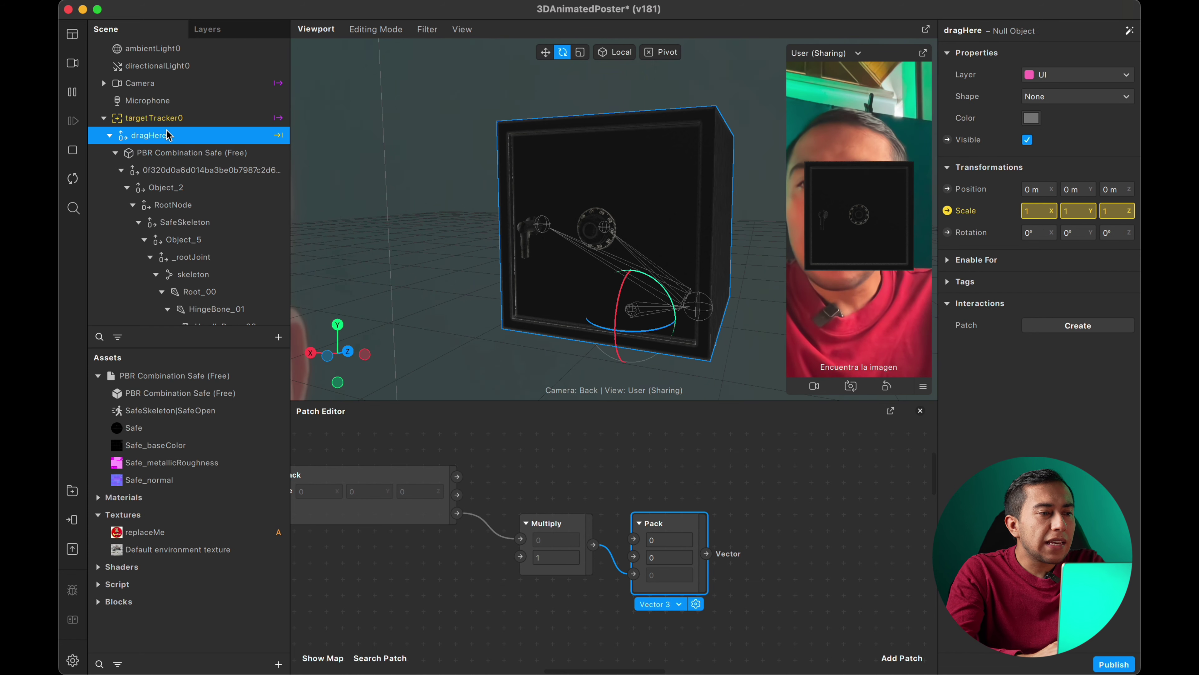
right_click(188, 139)
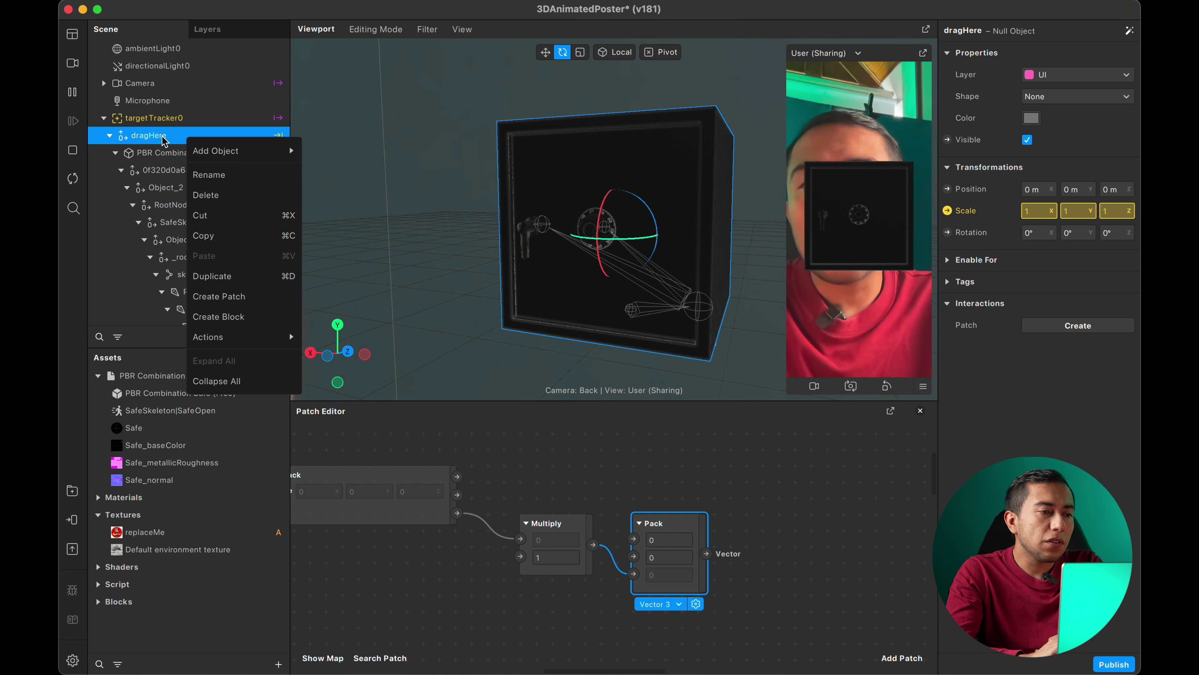
mouse_move(229, 151)
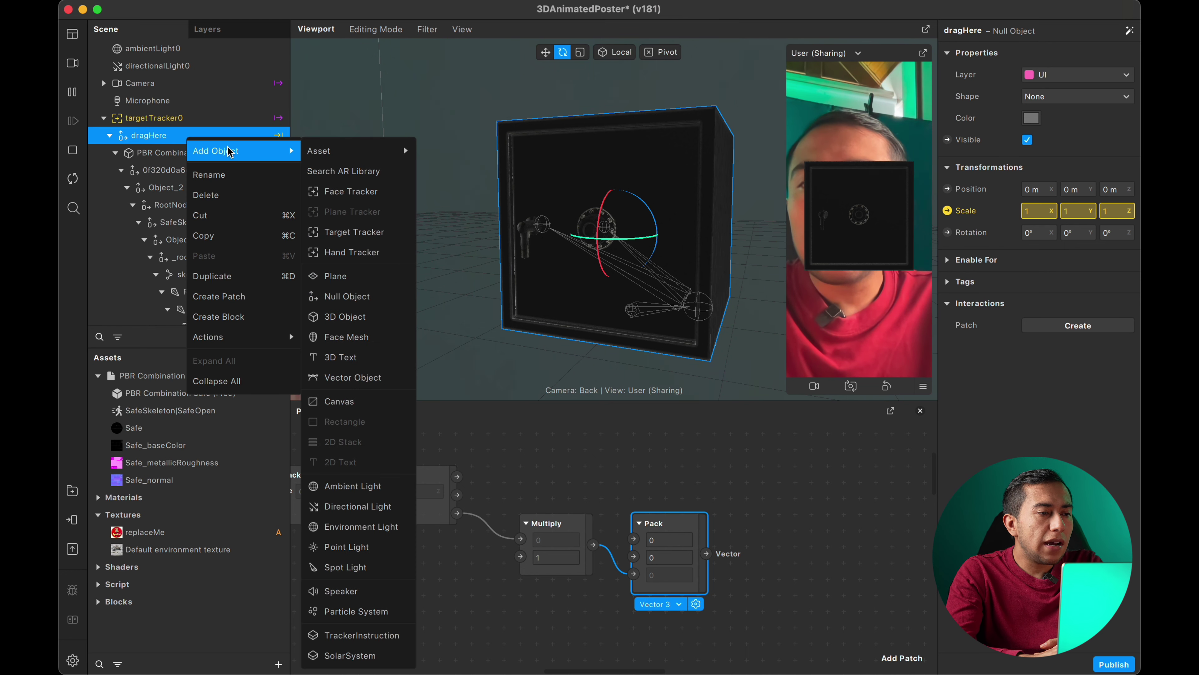
click(359, 296)
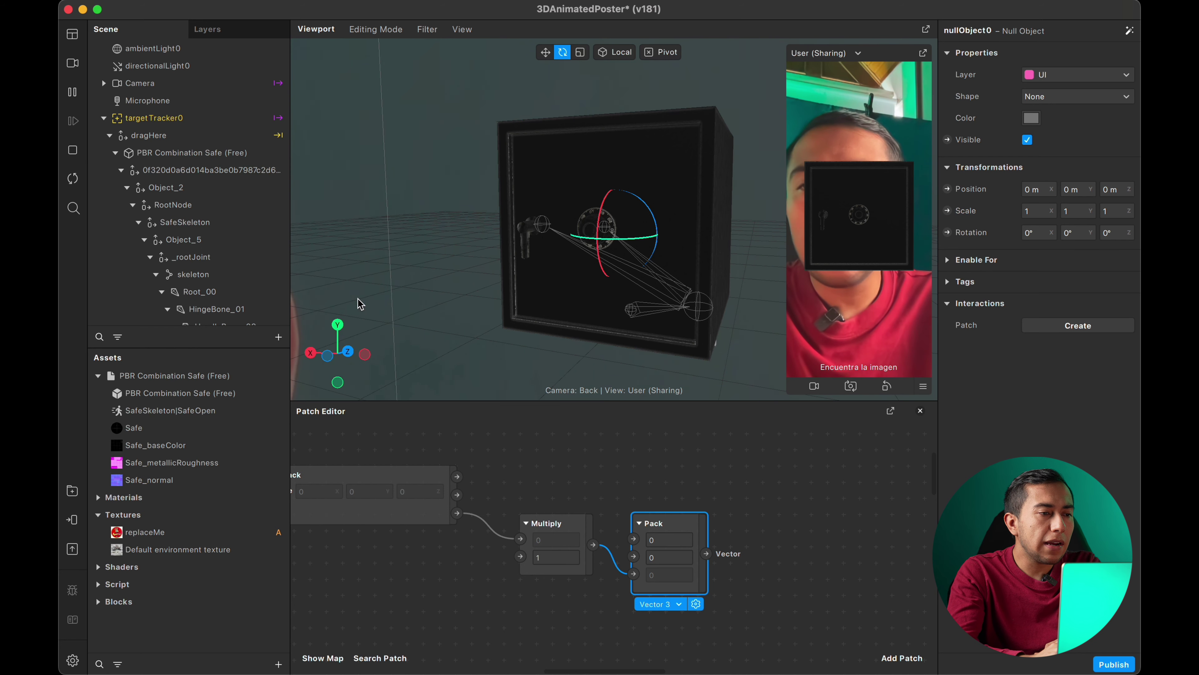
Collapse the PBR Combination Safe (Free) hierarchy and nest the safe inside nullObject0
click(116, 153)
click(129, 169)
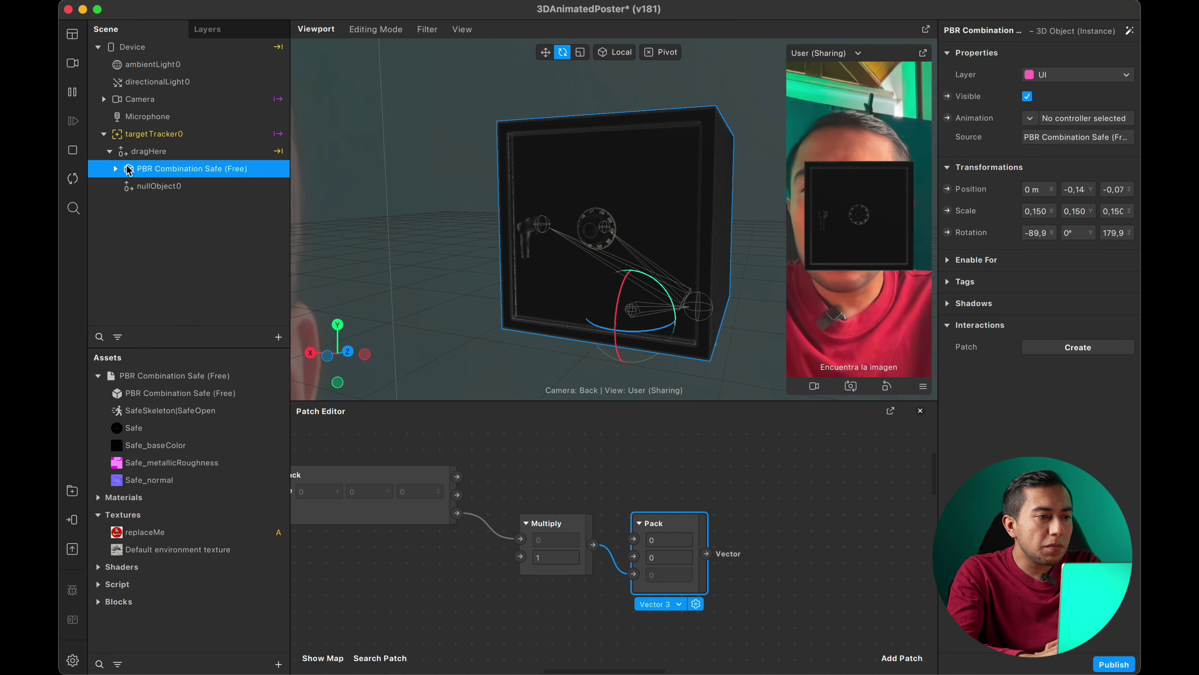
drag(168, 171, 174, 187)
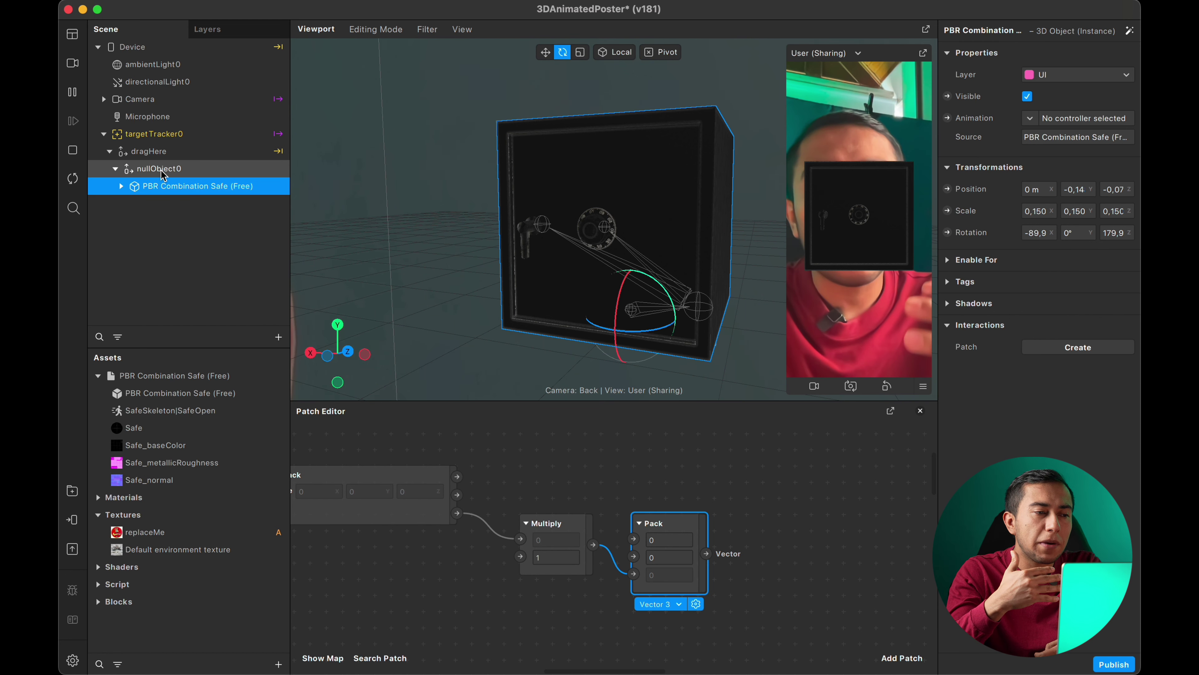
Create a rotation patch for nullObject0, place it beside the Pack patch and connect Pack's output to its 3D Rotation
click(152, 170)
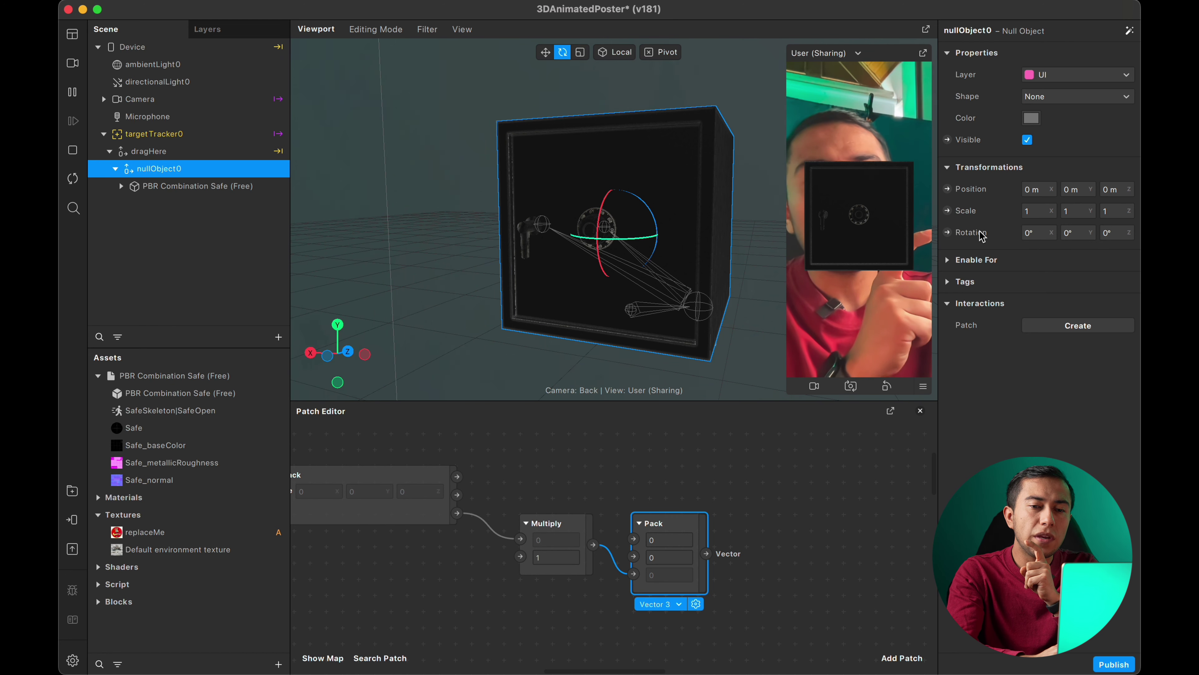
click(948, 232)
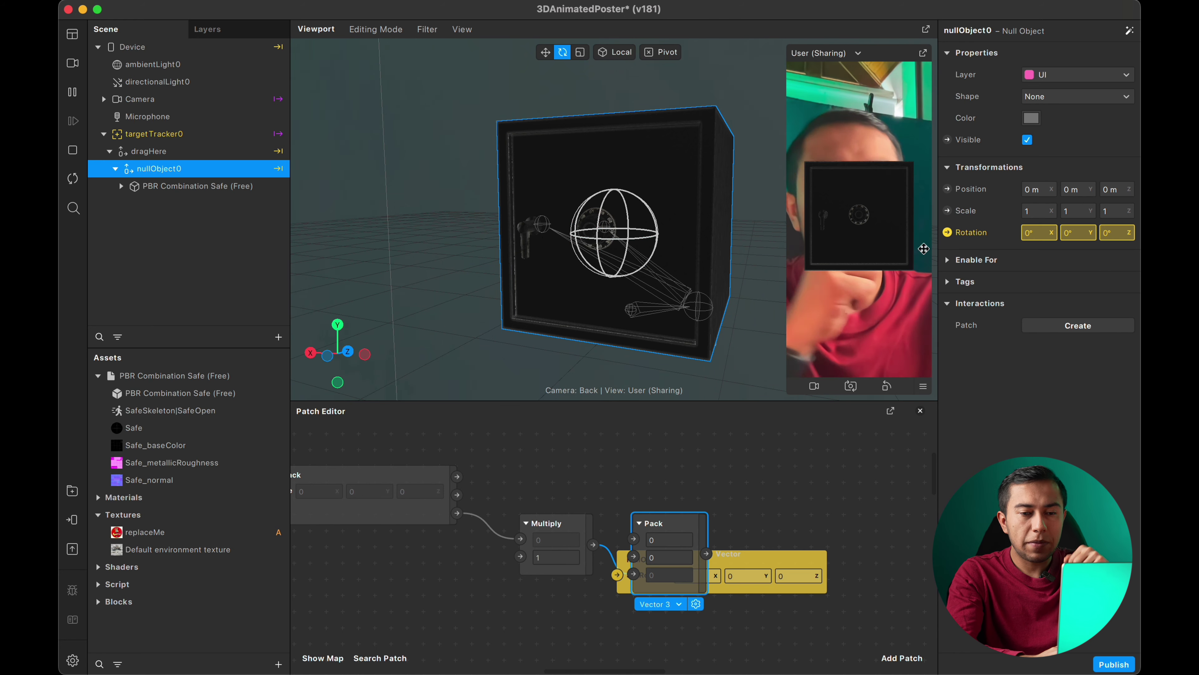
drag(773, 552, 899, 526)
scroll(713, 544, right, 3)
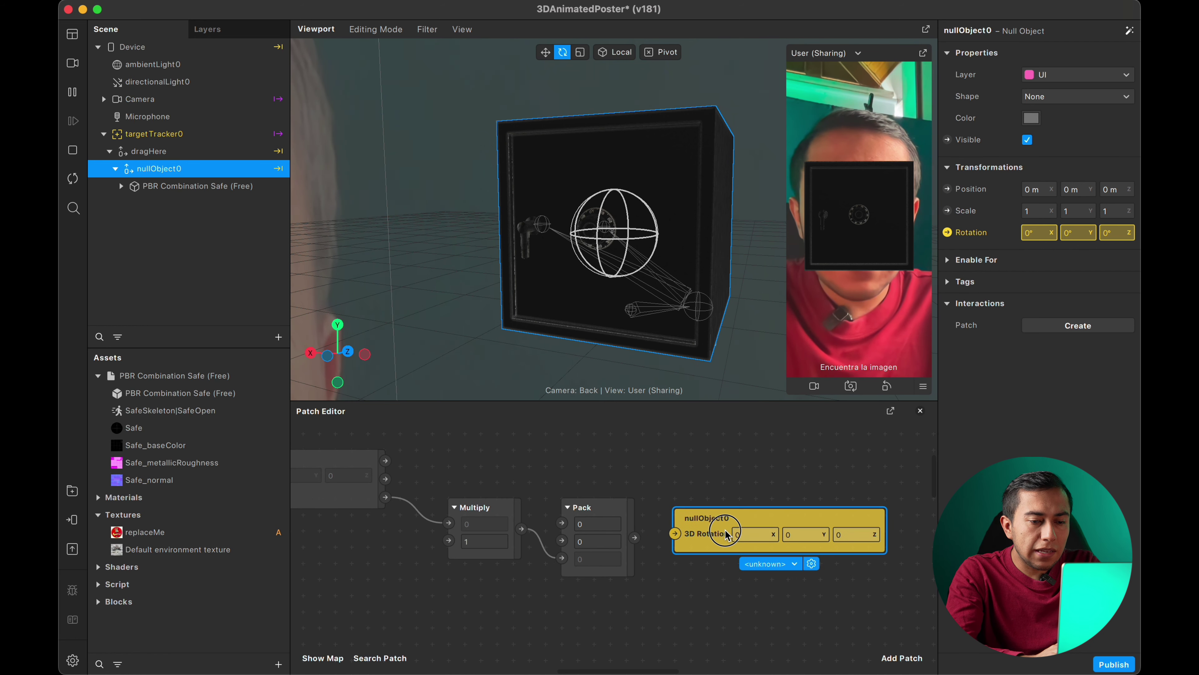
drag(726, 534, 726, 540)
drag(635, 538, 675, 539)
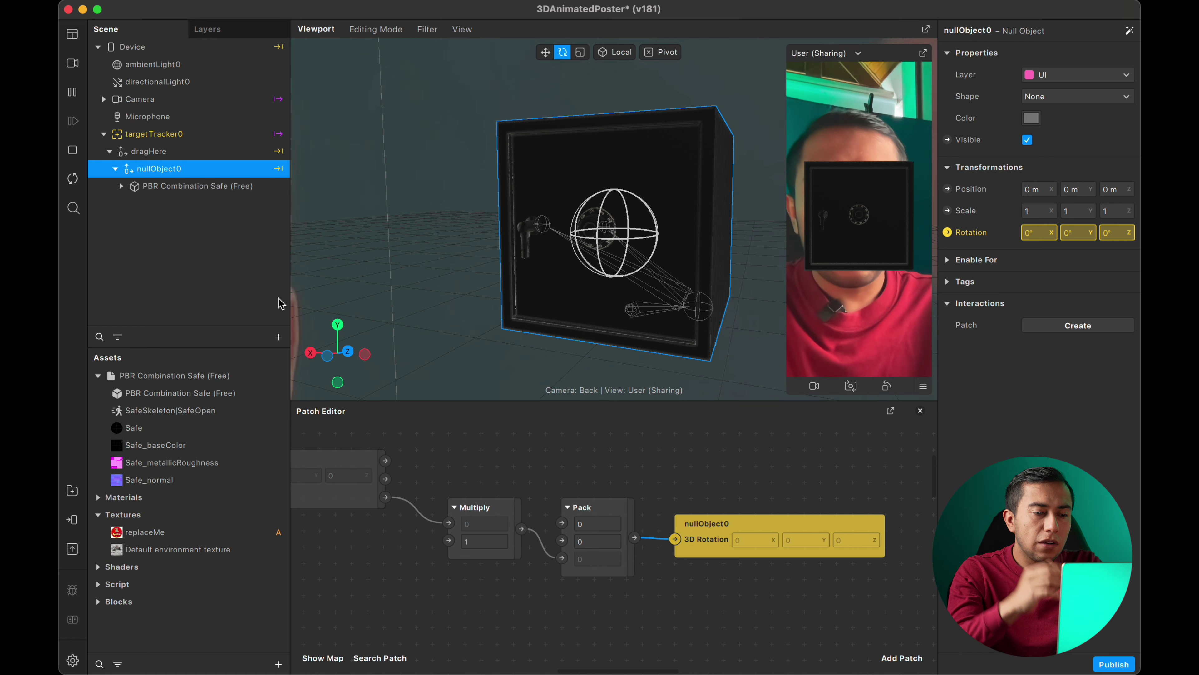
Test-rotate targetTracker0 about its Z axis and undo the rotation
click(156, 135)
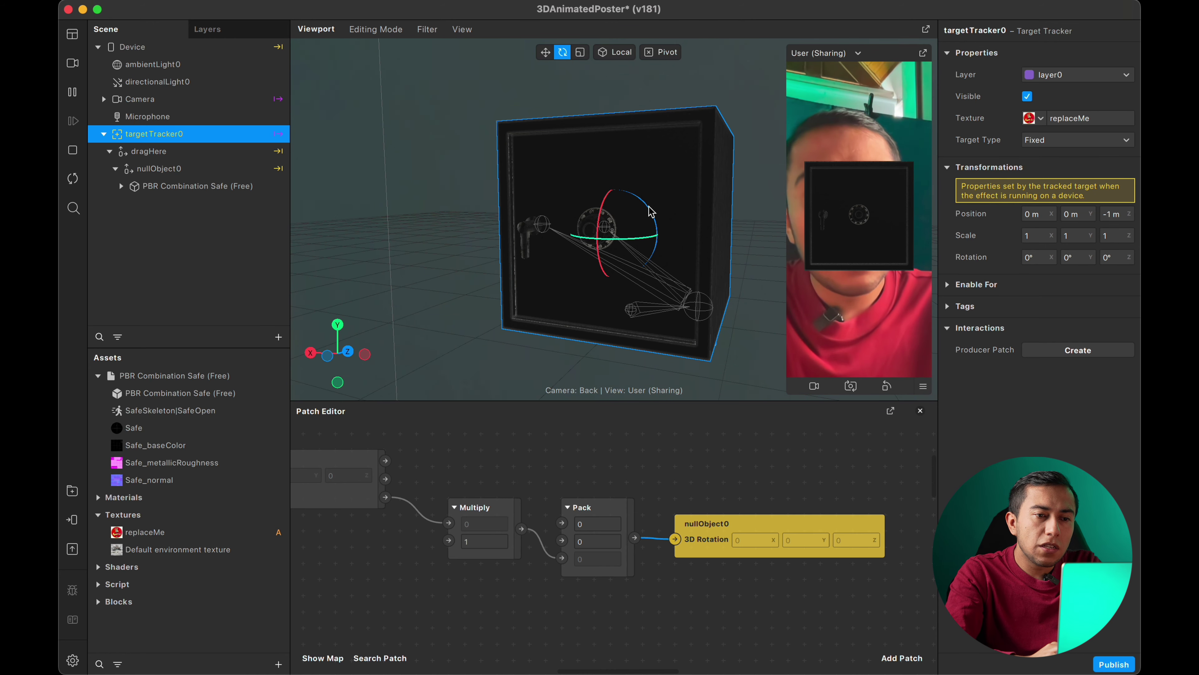
drag(651, 211, 661, 239)
key(super+z)
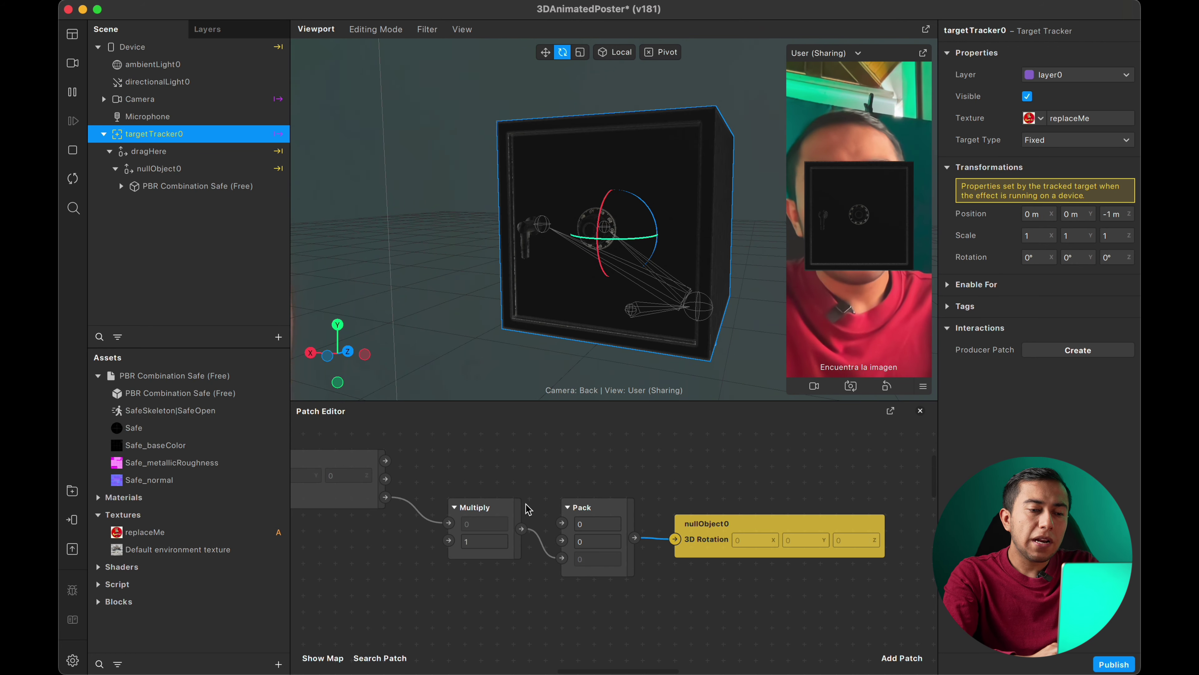
Set the Multiply patch's second value to -1
click(490, 540)
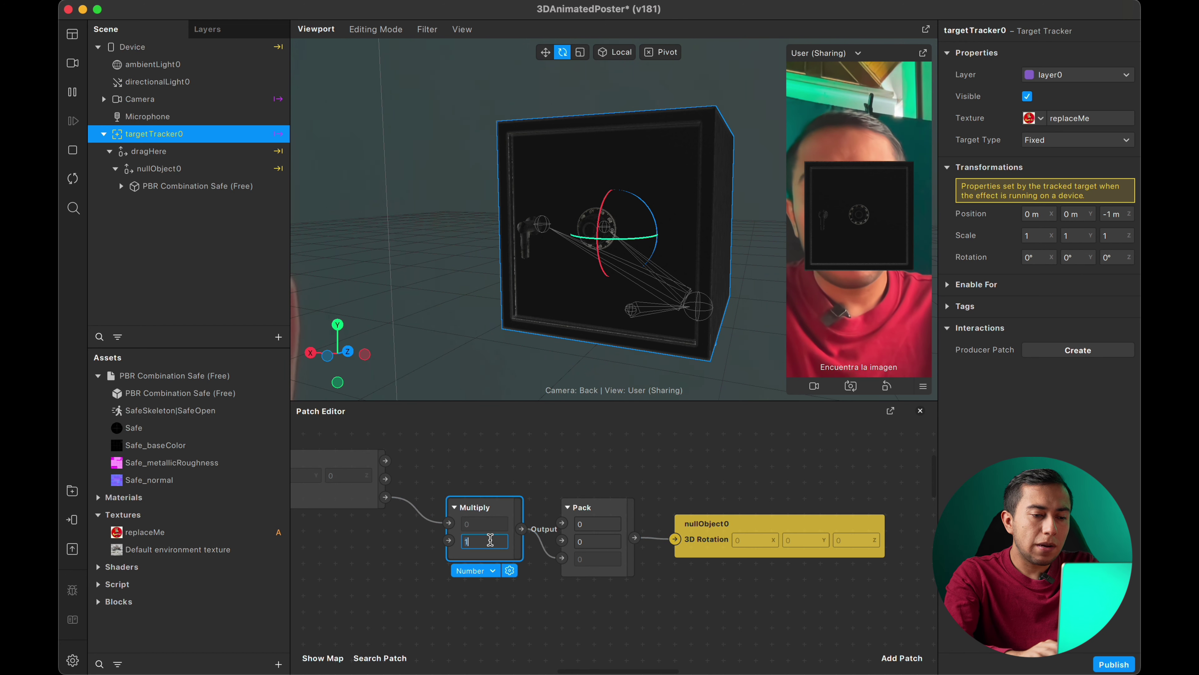
text(-)
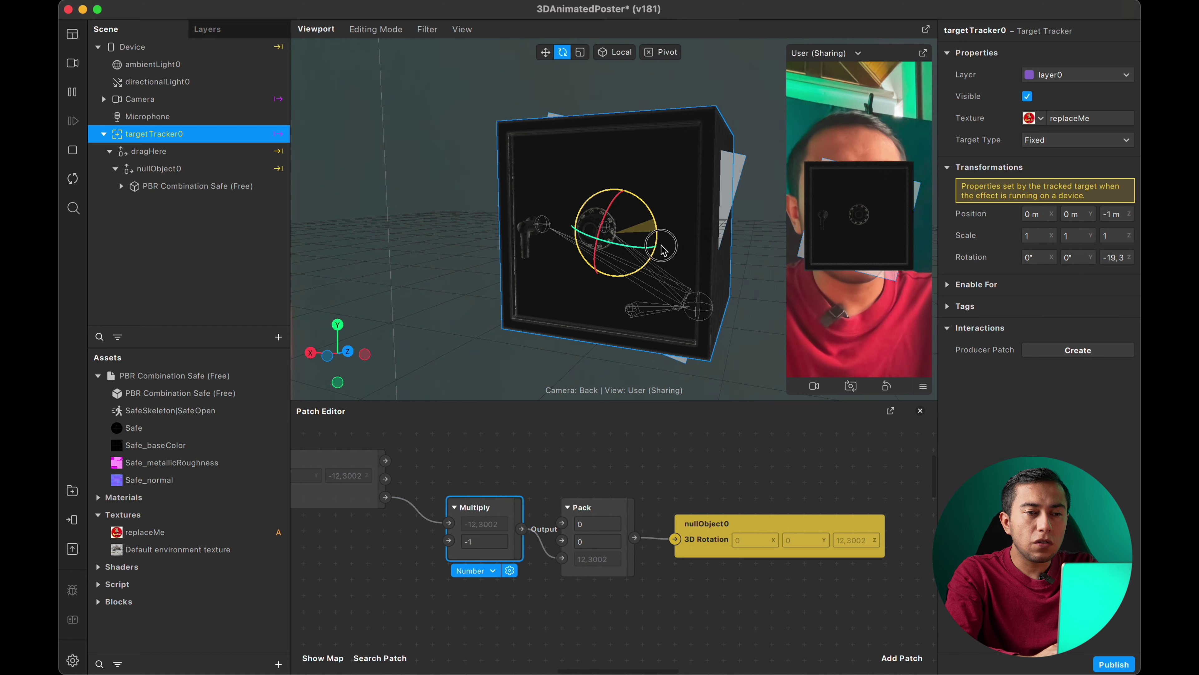
Test the counter-rotation by turning targetTracker0 to about 40.5° around Z, and reset its Z rotation to 0
drag(661, 248, 694, 153)
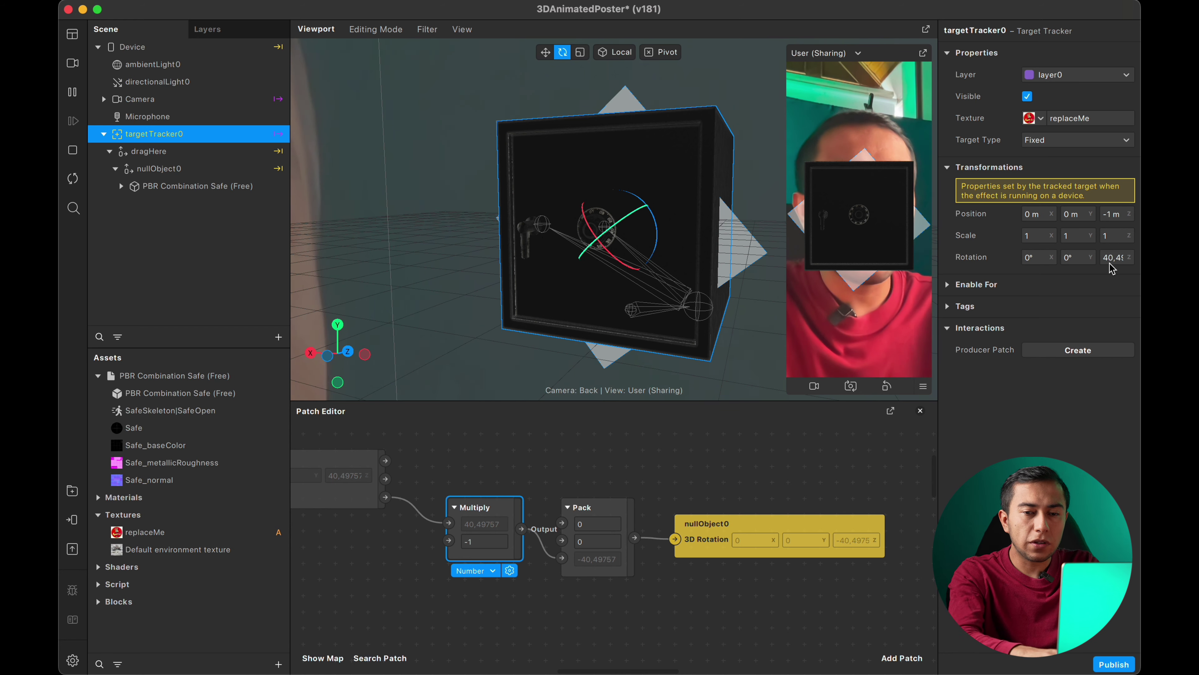
text(0)
key(Return)
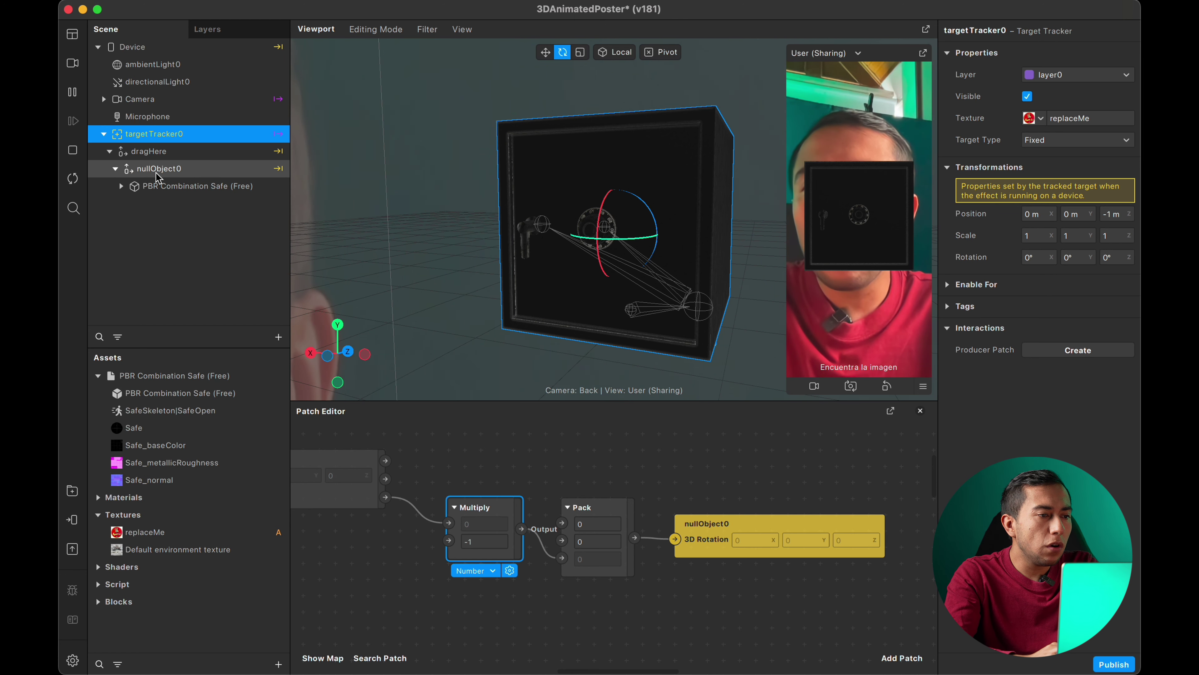
Expand the PBR Combination Safe (Free) hierarchy down through HingeBone_01 and select the KnobBone_03 joint
click(121, 187)
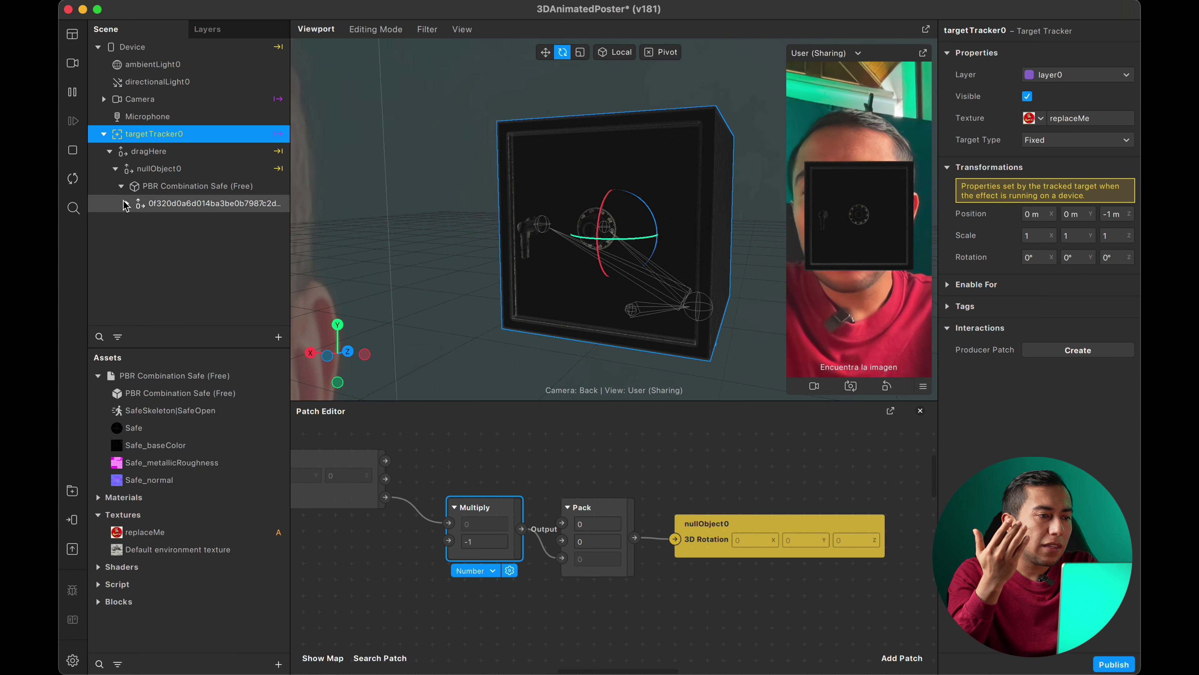
click(127, 204)
click(133, 220)
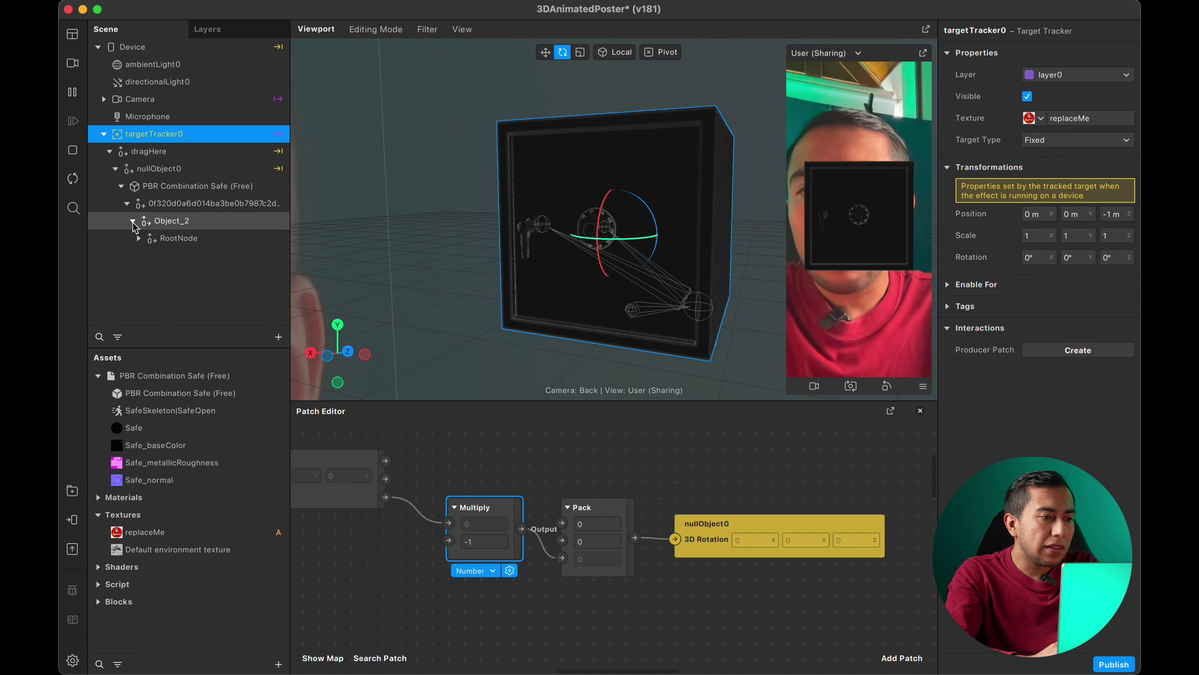
click(139, 238)
click(144, 256)
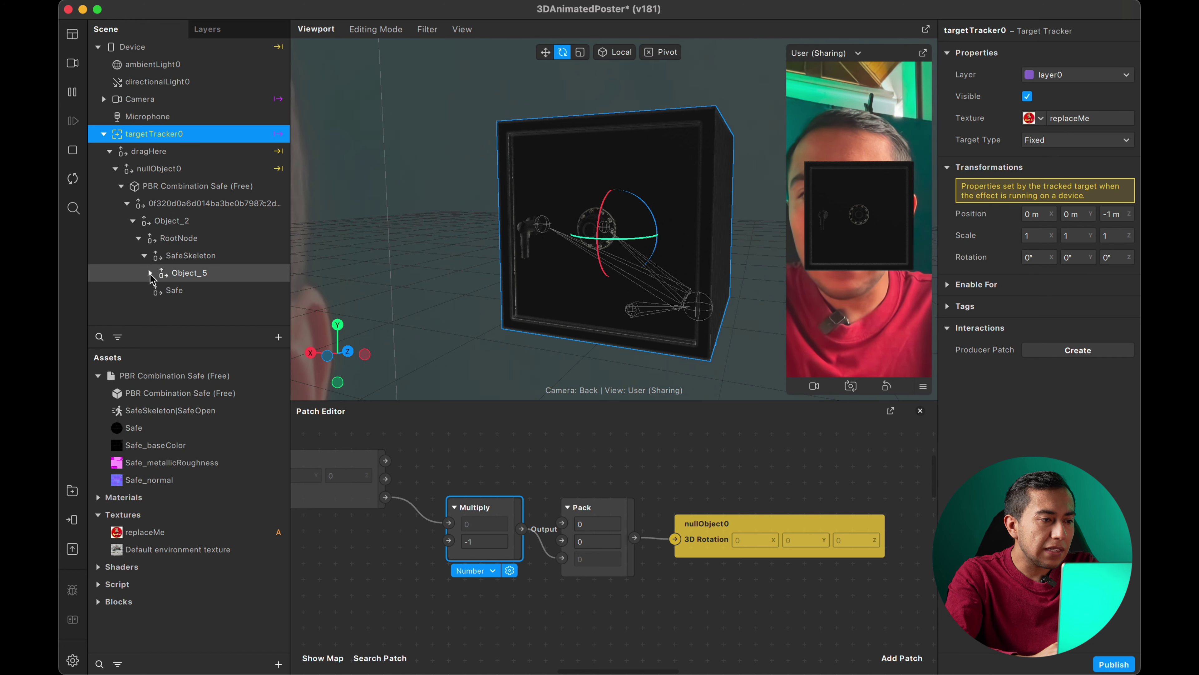
click(150, 273)
click(156, 291)
scroll(157, 295, down, 2)
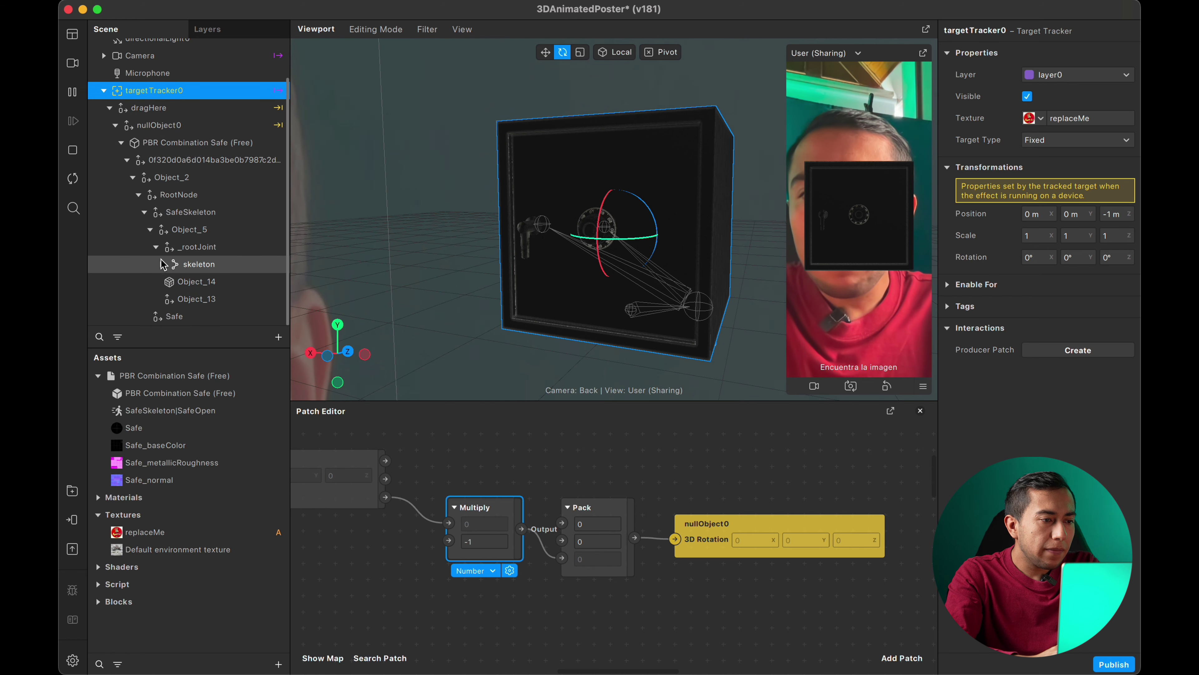
click(162, 265)
scroll(165, 265, down, 1)
click(168, 265)
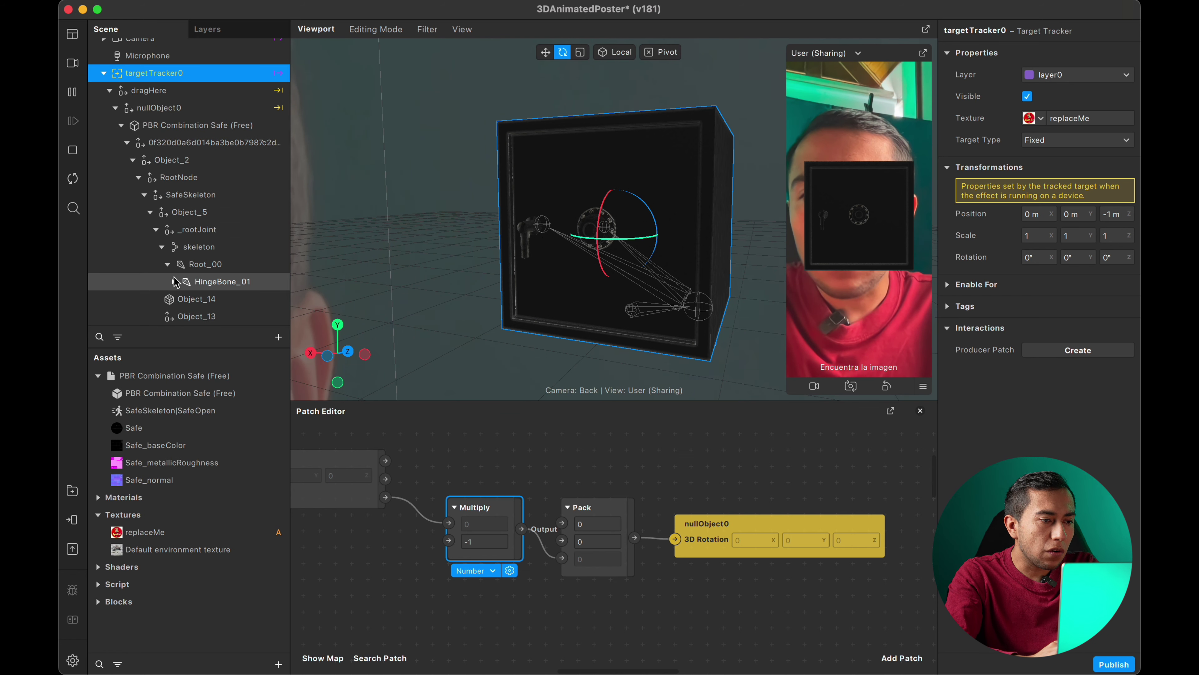
click(174, 281)
scroll(176, 284, down, 3)
drag(290, 224, 302, 224)
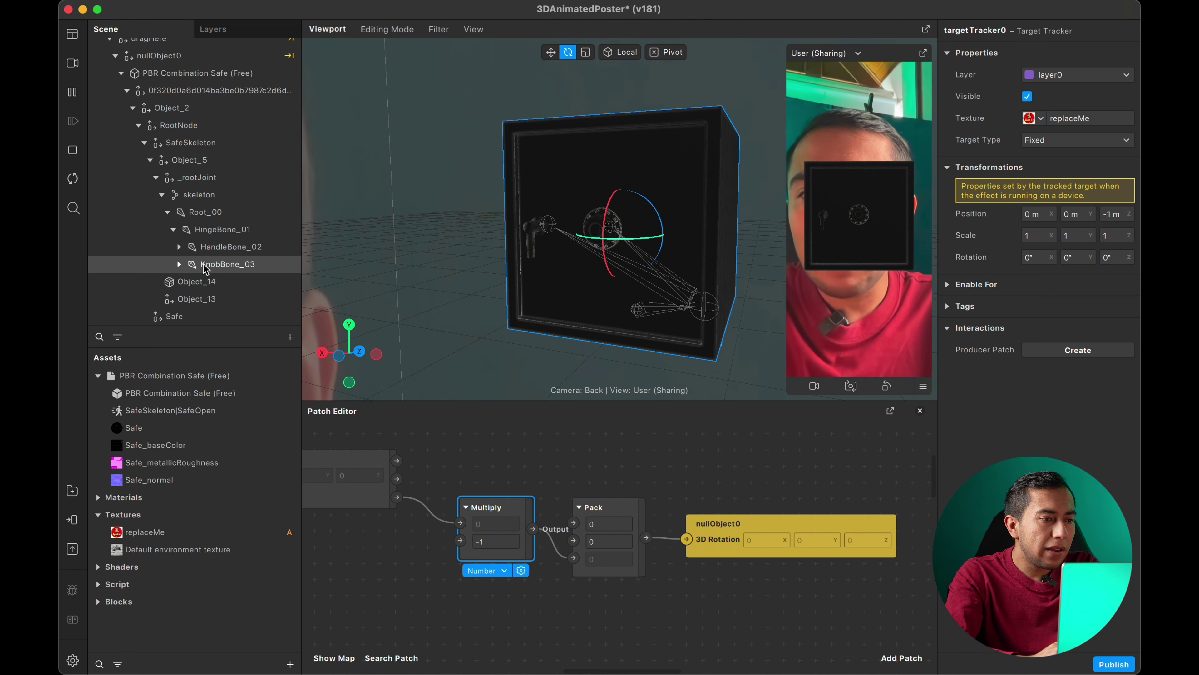
click(230, 264)
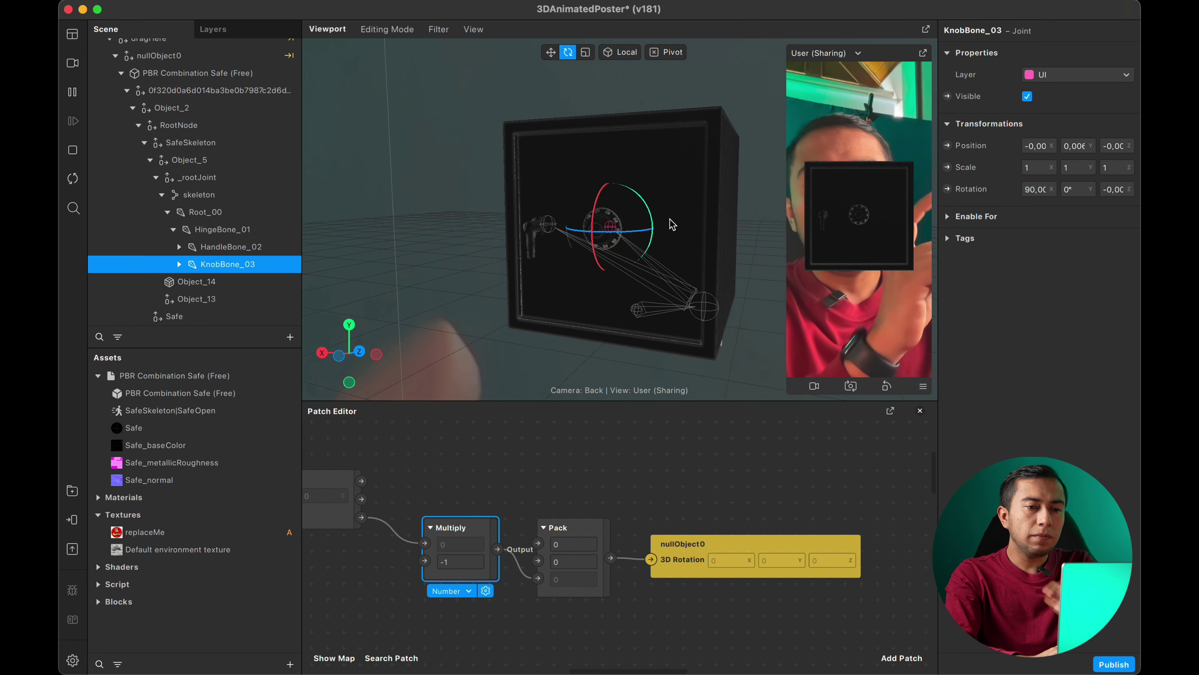
Rotate KnobBone_03 until the dial's 0 mark points straight up, at a Z rotation of about -120.8°
key(f)
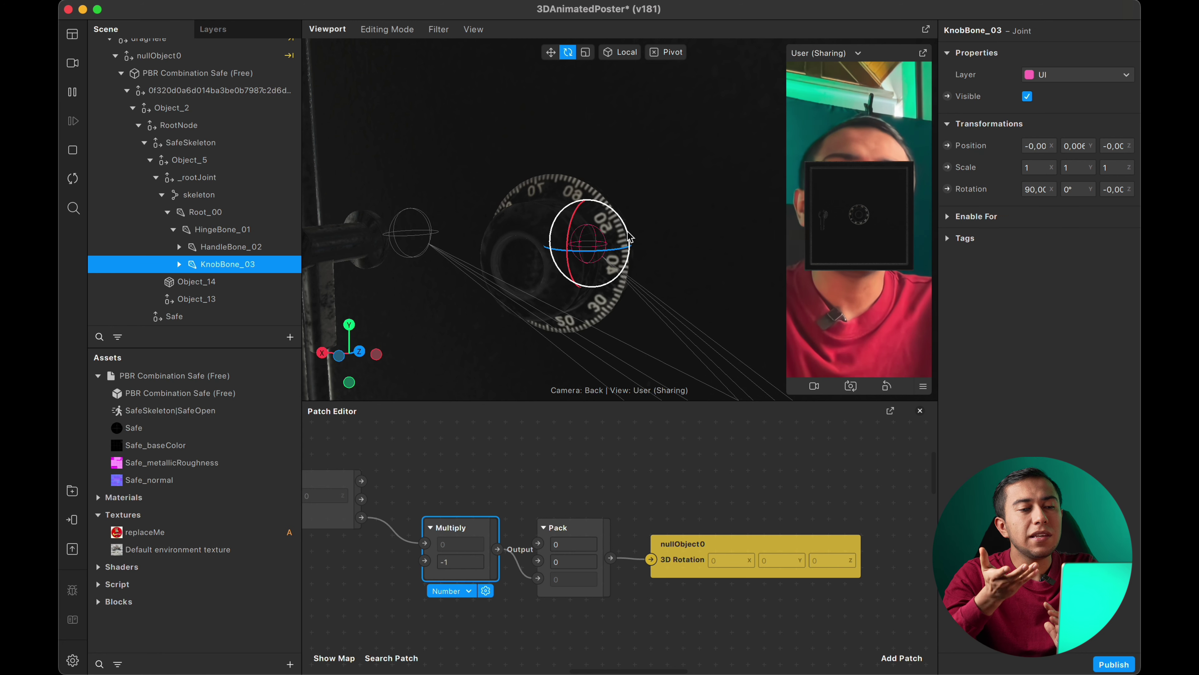
drag(631, 236, 599, 183)
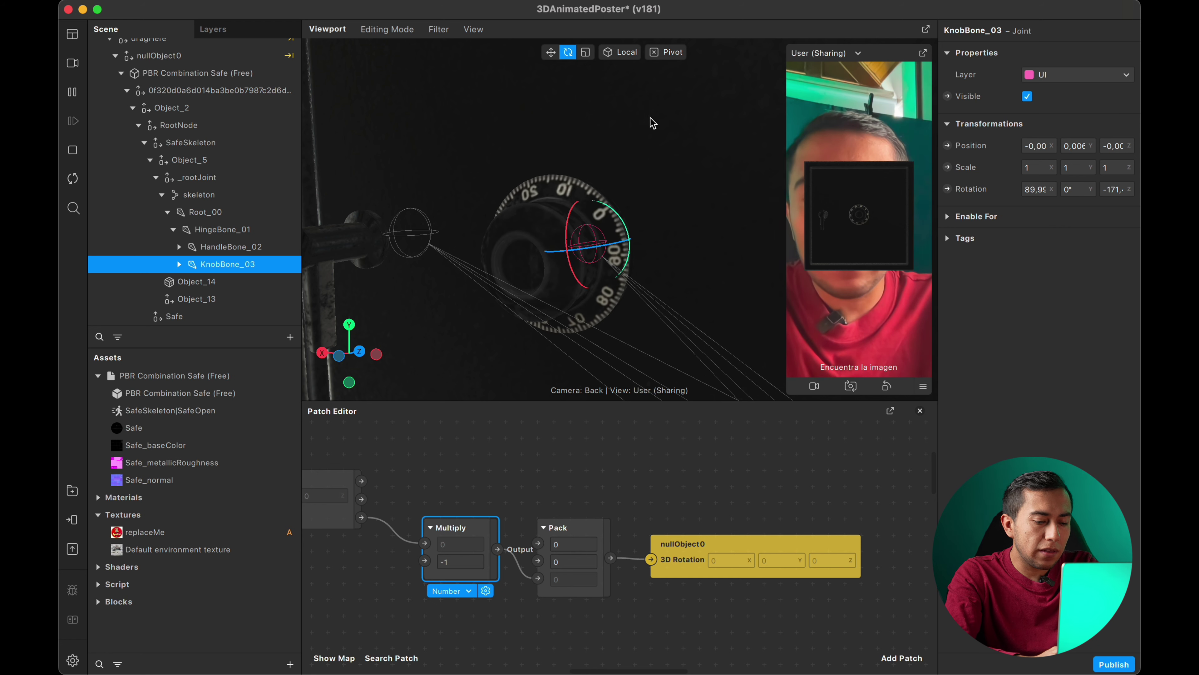
right_drag(619, 139, 652, 161)
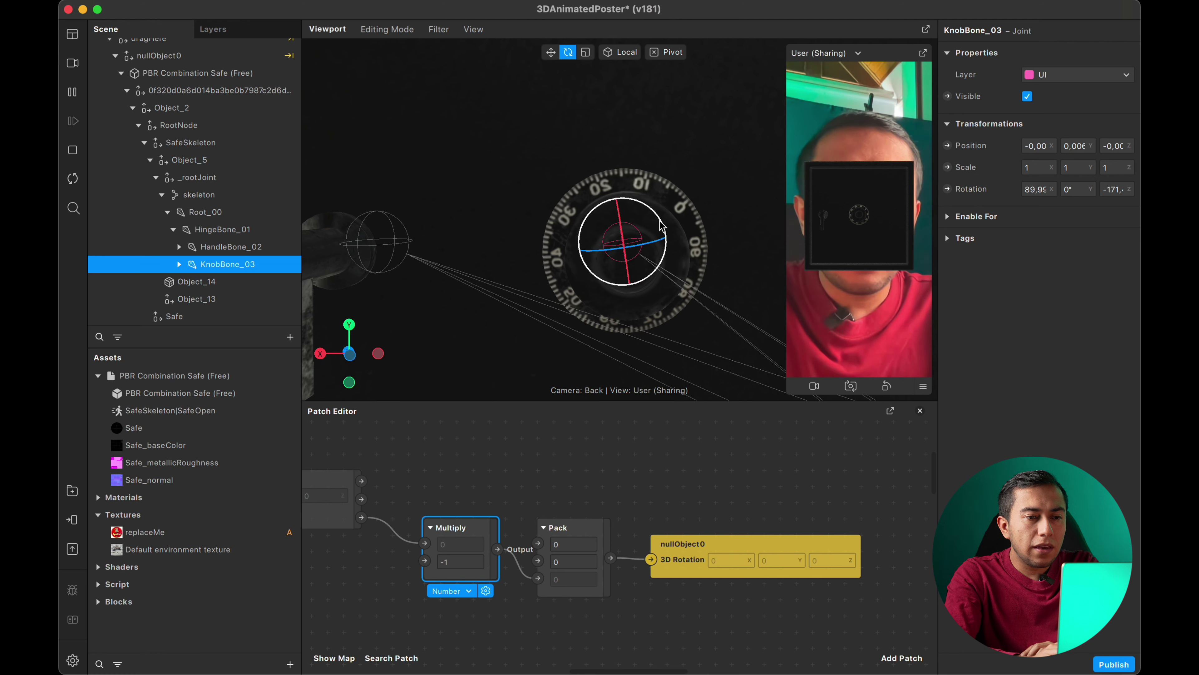
drag(661, 225, 621, 207)
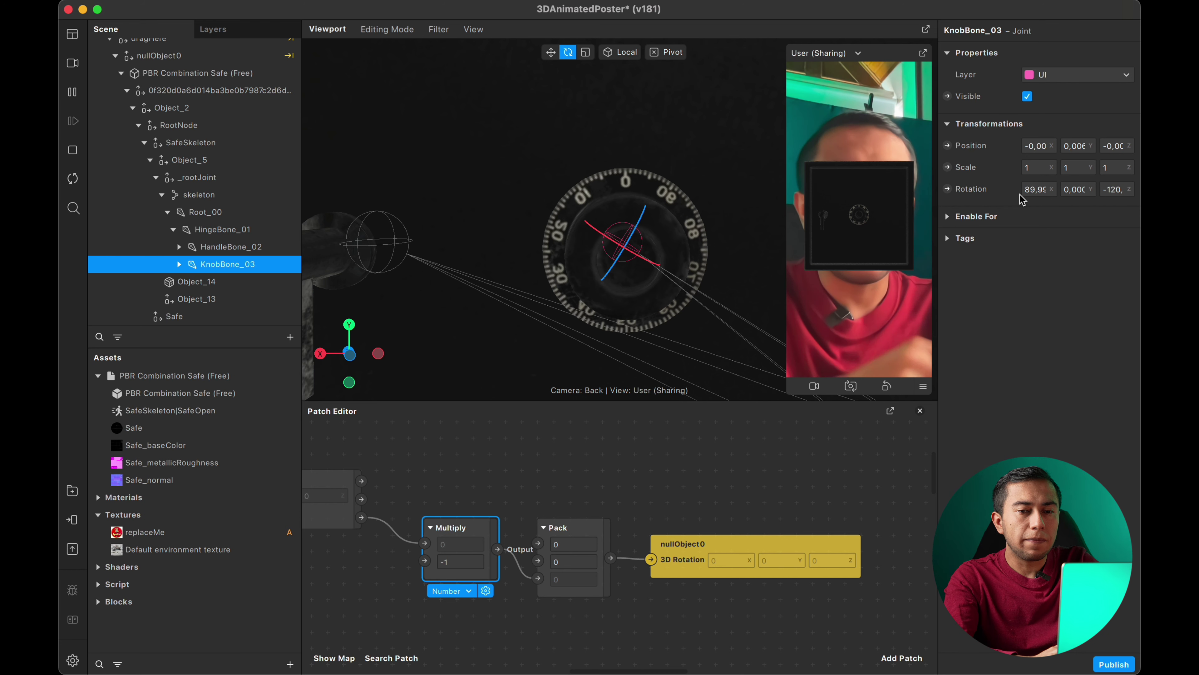
Create a rotation patch for KnobBone_03 and place it directly above the nullObject0 patch
click(948, 189)
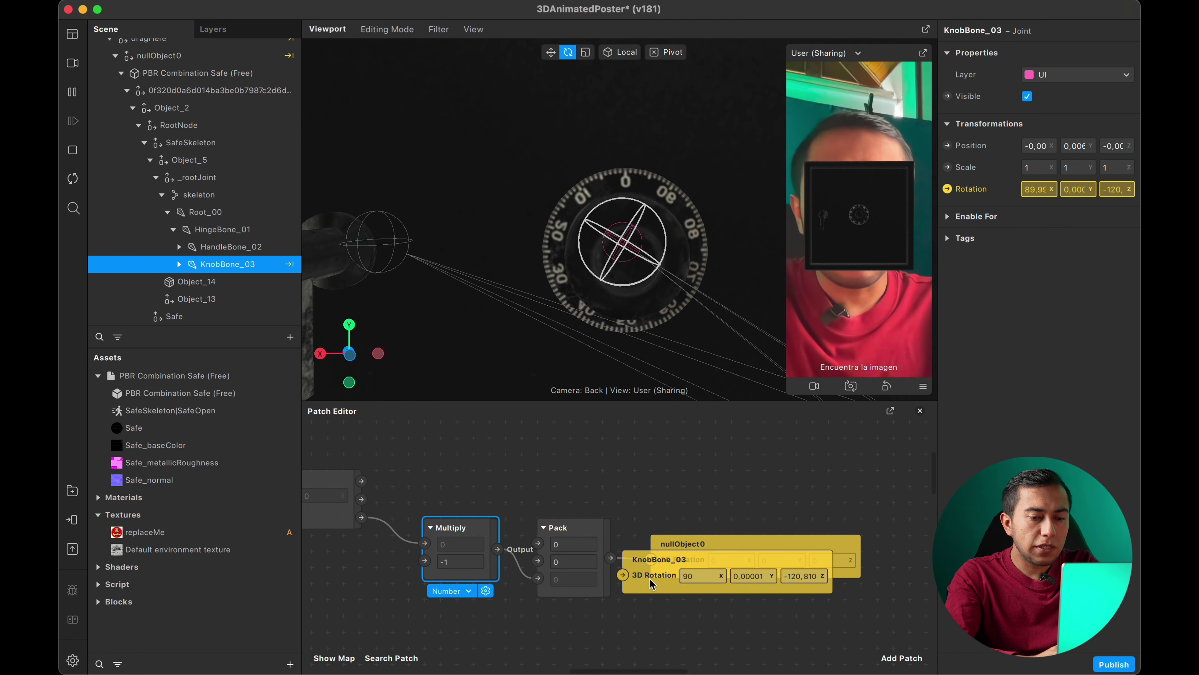
drag(651, 578, 683, 474)
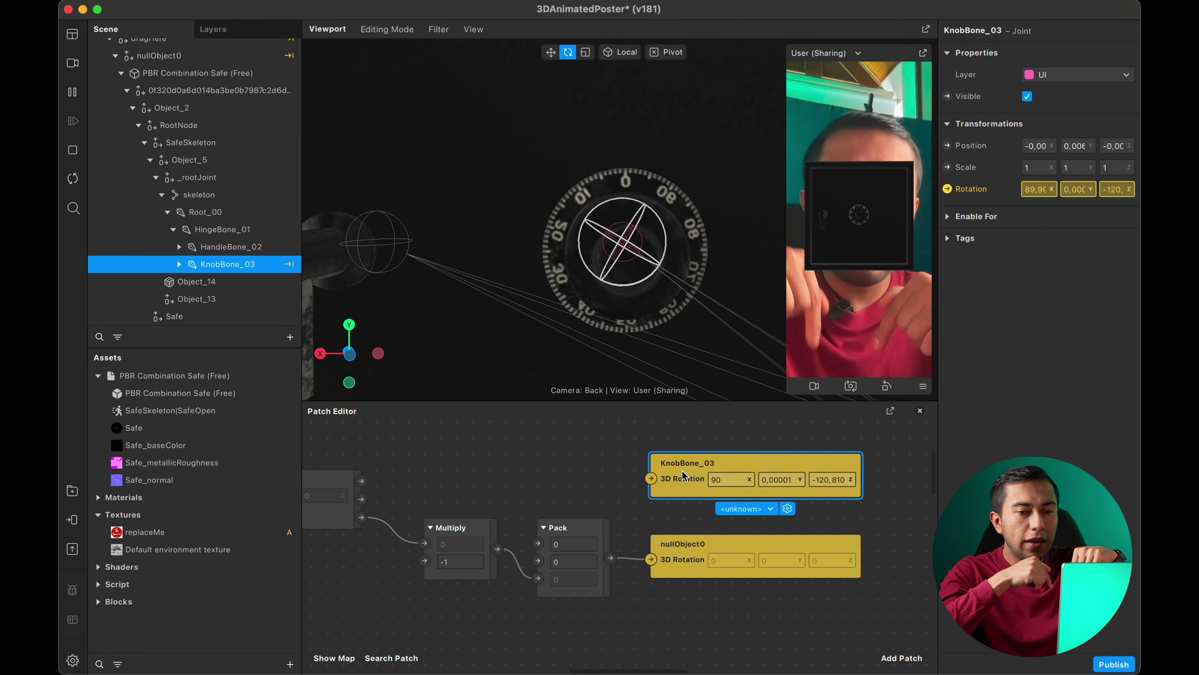
drag(576, 472, 641, 526)
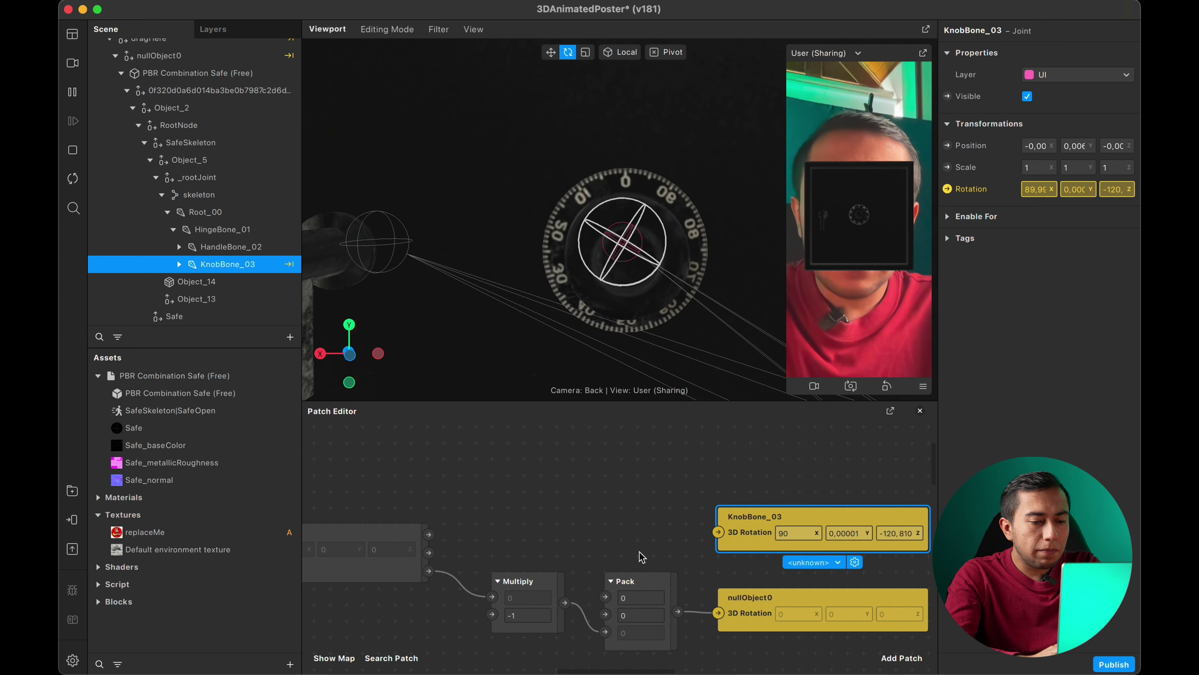
Duplicate the linked Multiply and Pack patches together and place the copies directly above the originals
drag(640, 556, 529, 614)
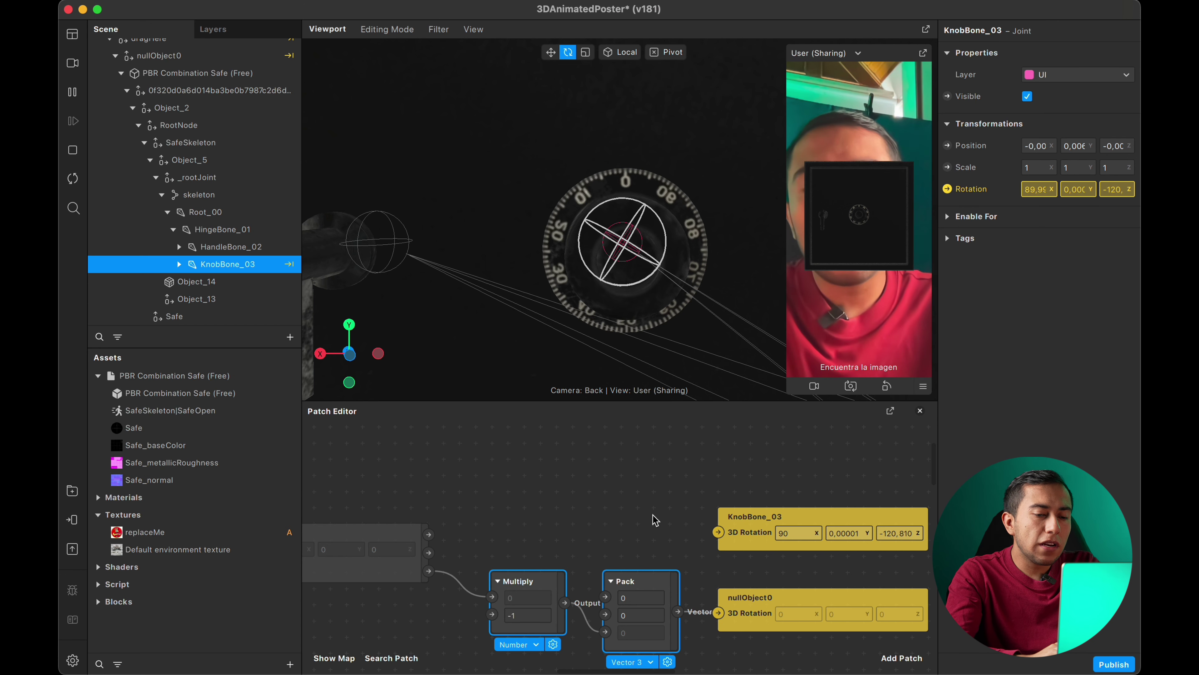
drag(653, 516, 516, 615)
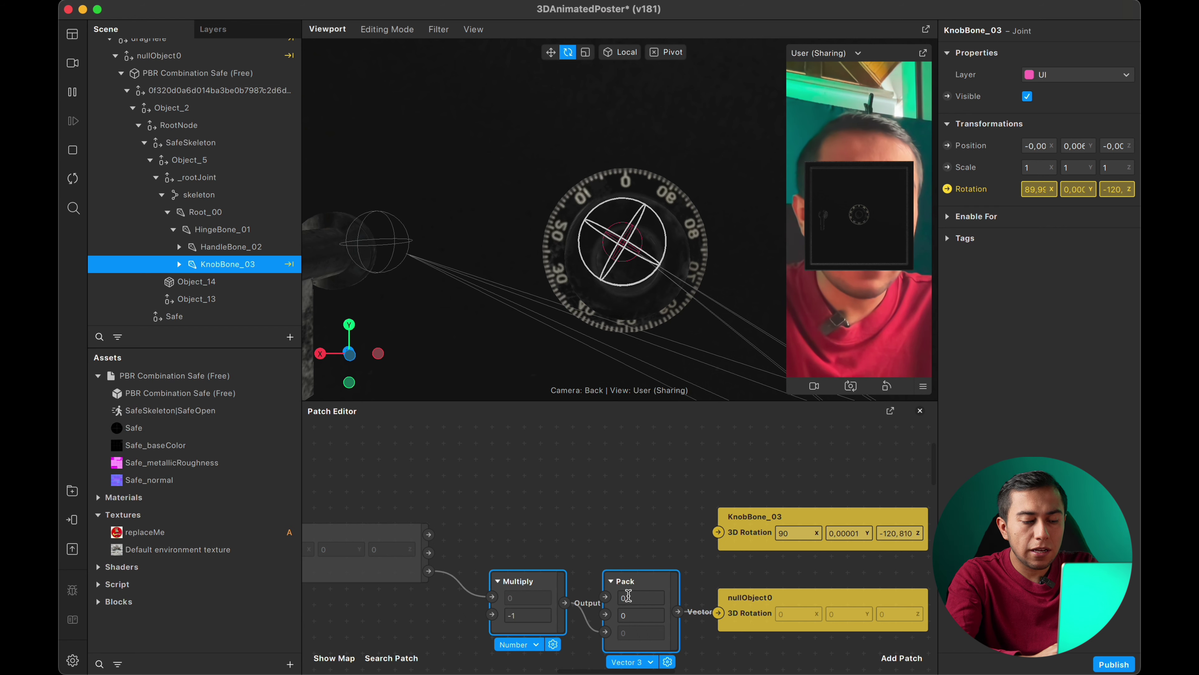
key(super+v)
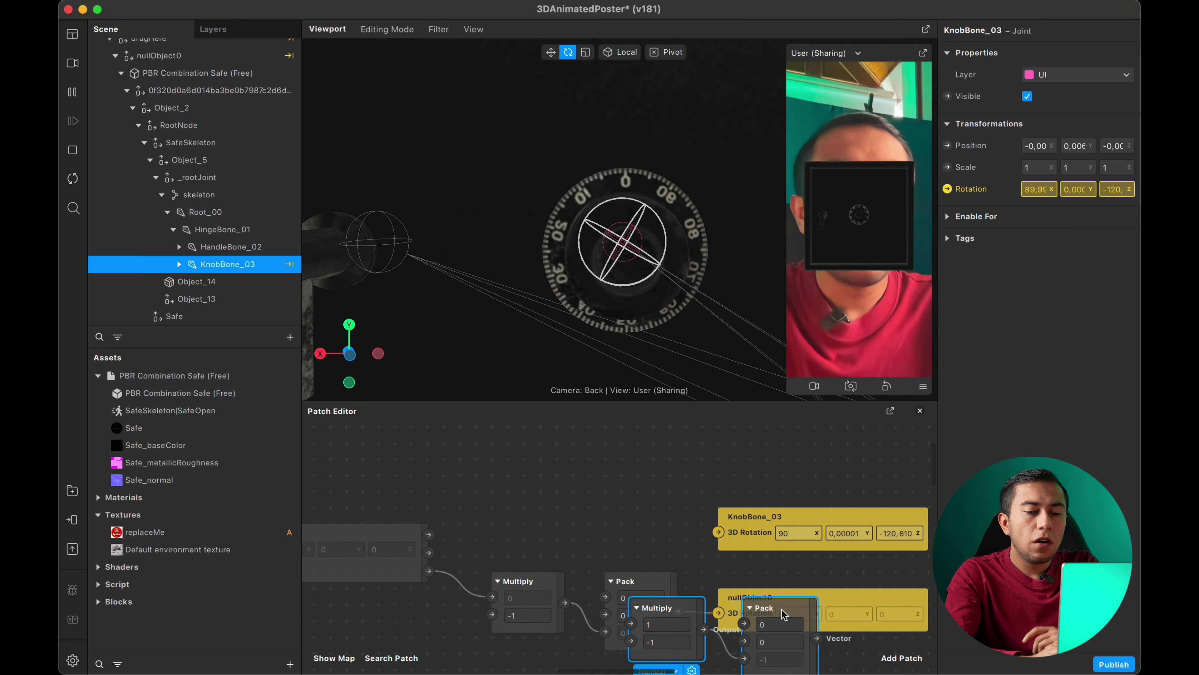
drag(781, 613, 634, 472)
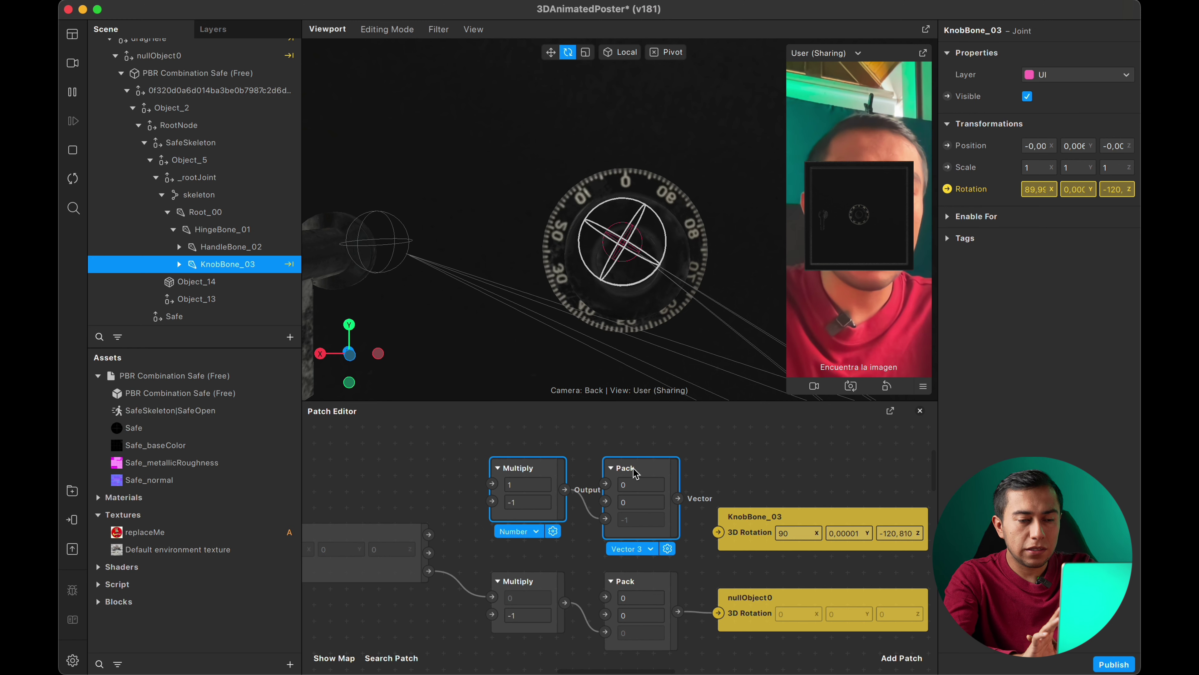
right_click(633, 471)
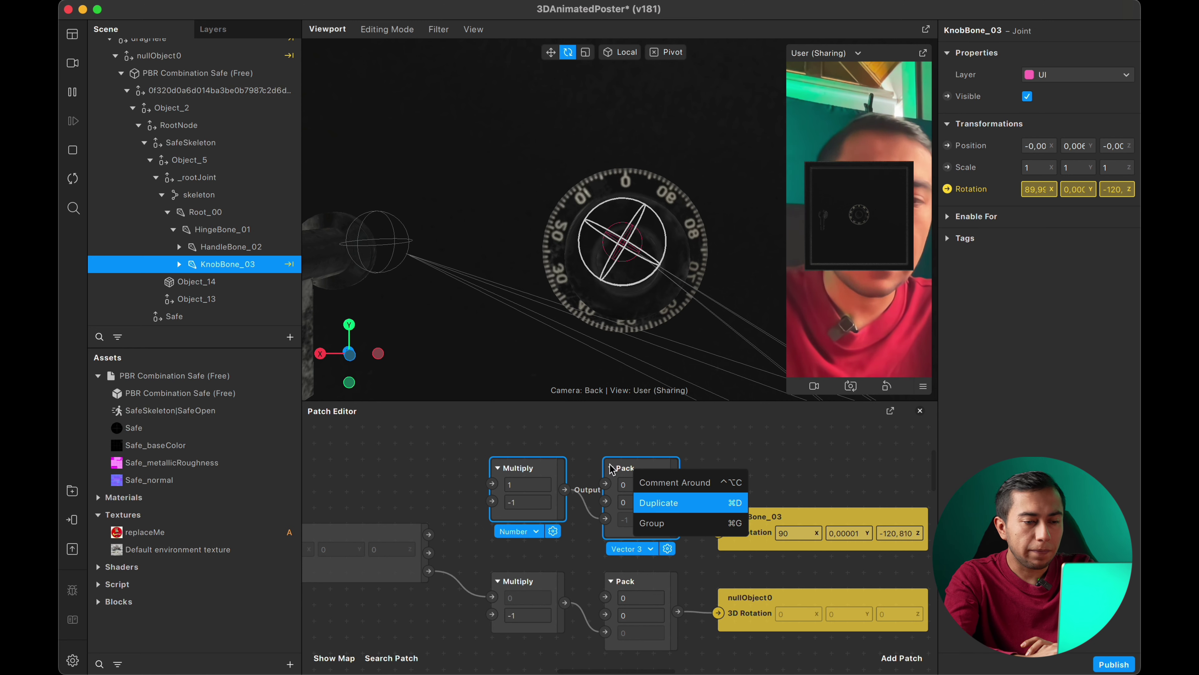
click(585, 431)
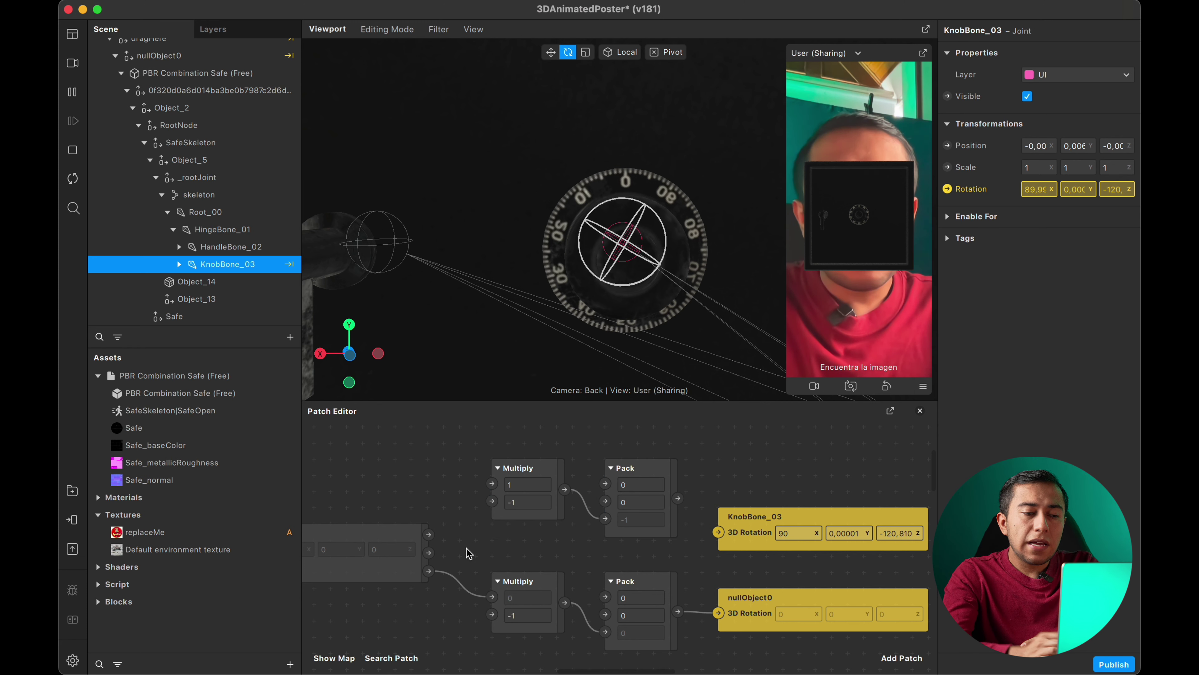
Connect Unpack's Z output to the first input of the duplicated Multiply patch
scroll(468, 552, left, 1)
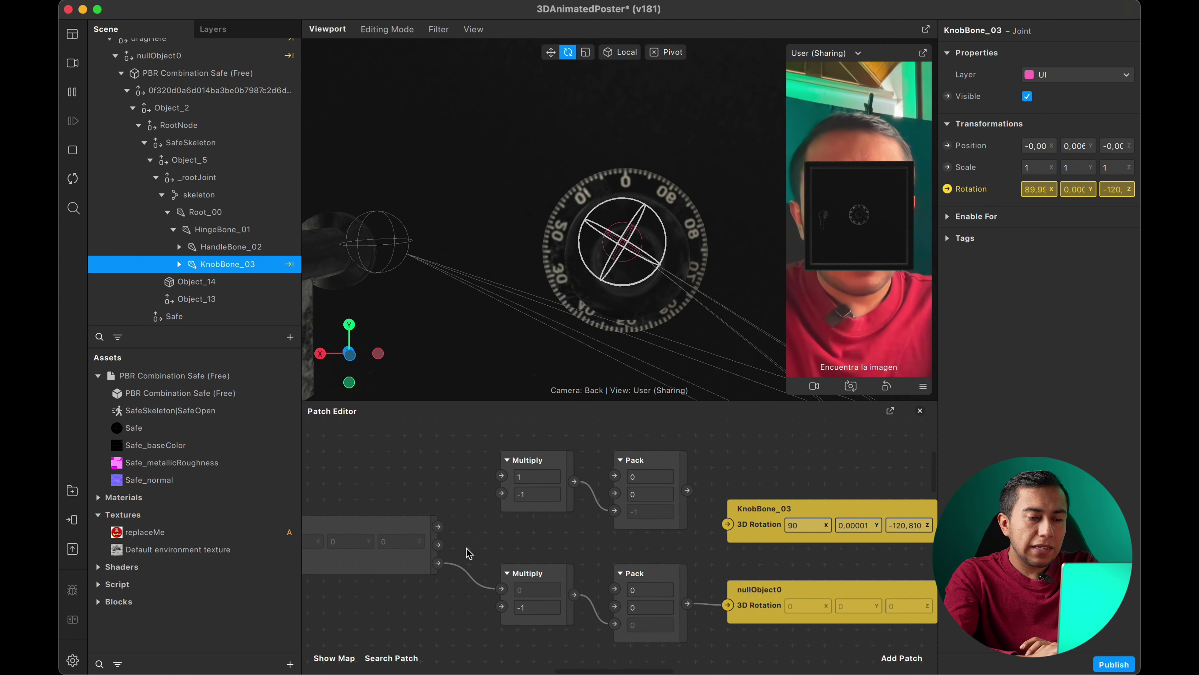
click(414, 536)
scroll(410, 544, left, 6)
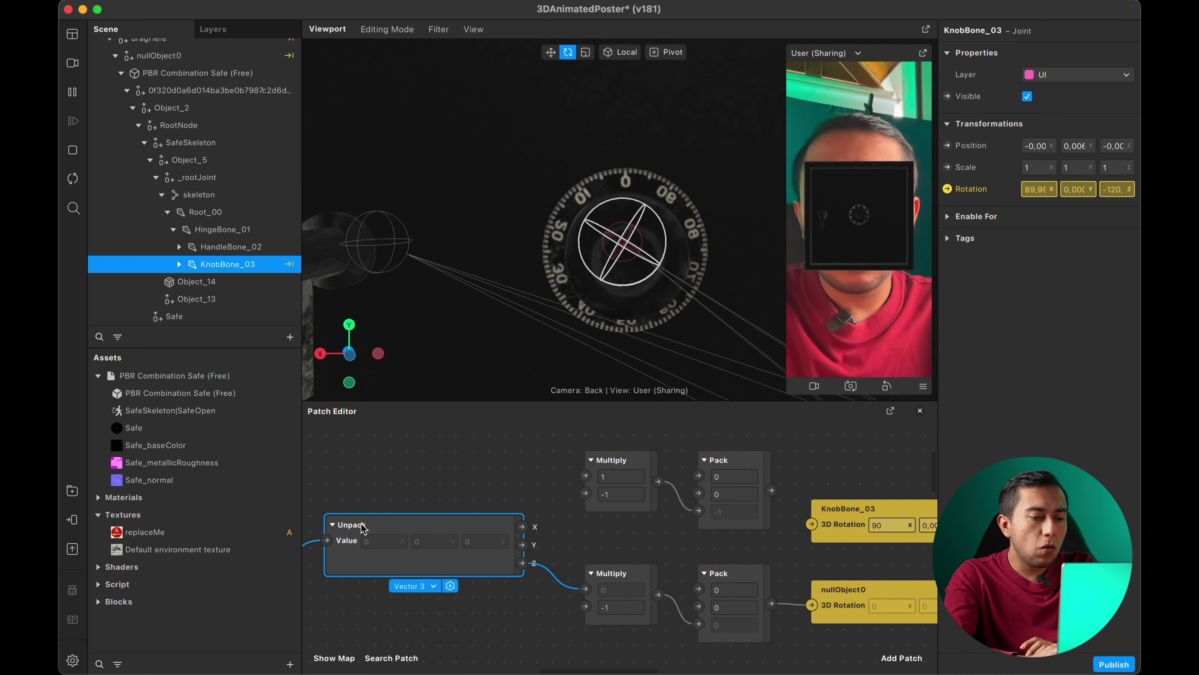
drag(522, 563, 586, 476)
scroll(713, 498, right, 4)
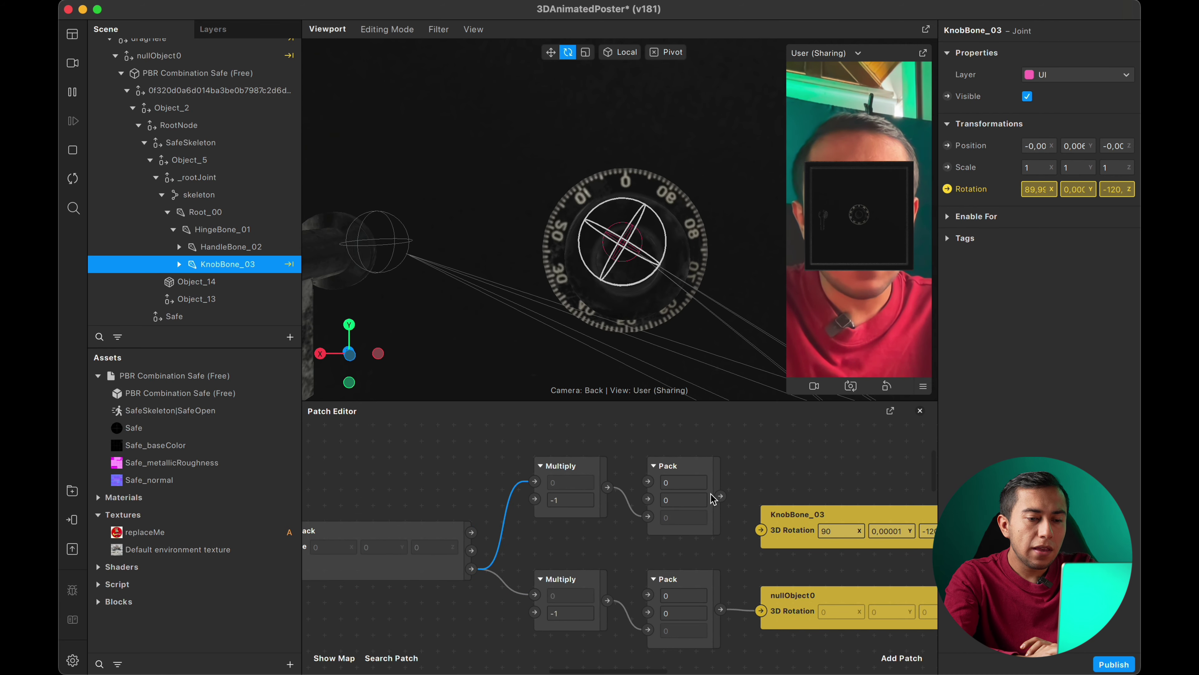
Connect the duplicated Pack patch's output to KnobBone_03's 3D Rotation input
click(672, 473)
drag(721, 499, 824, 496)
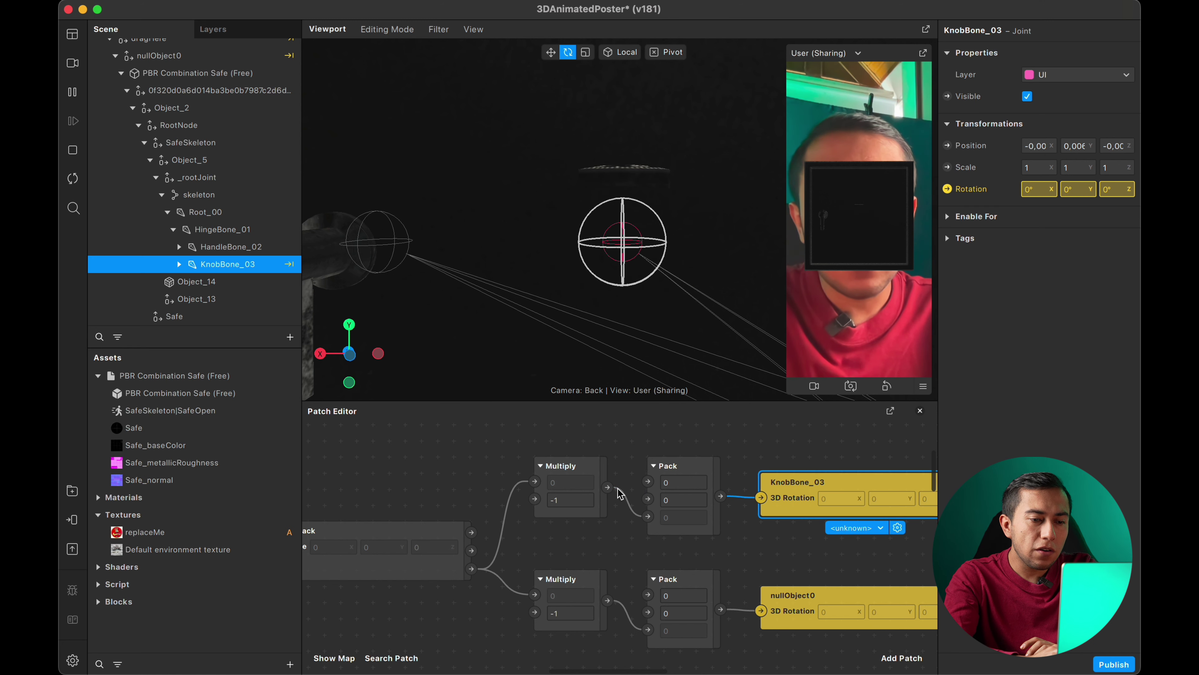
Set the second value of the duplicated Multiply patch feeding the knob to 1
click(571, 499)
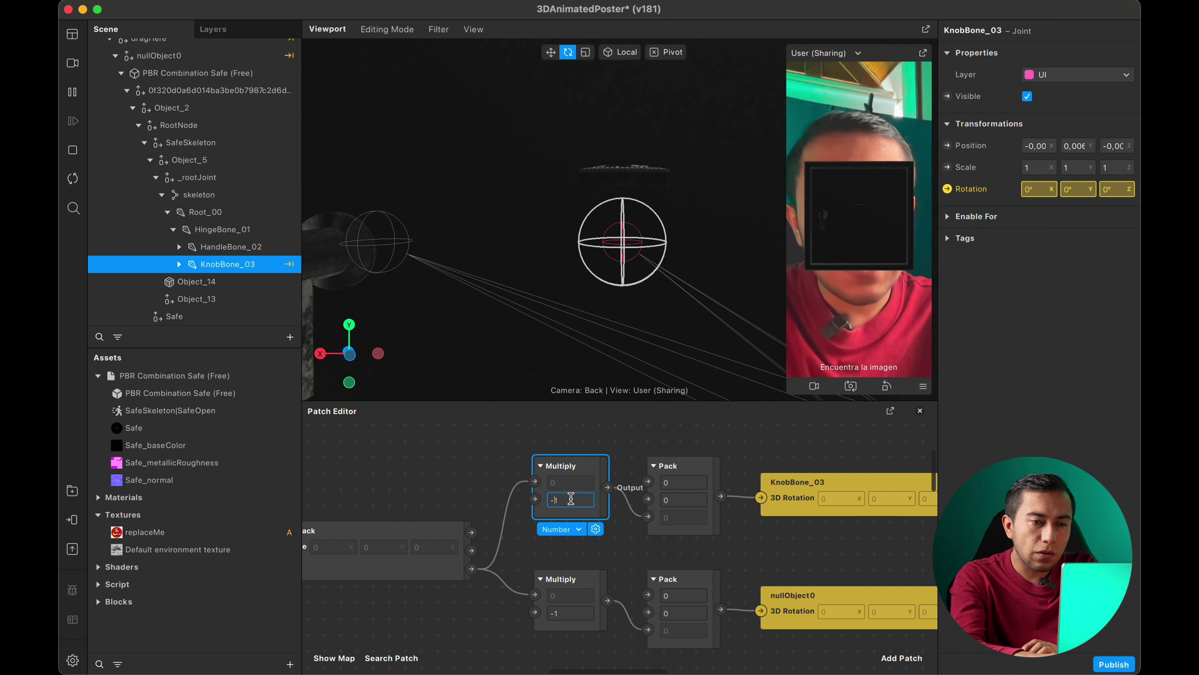
text(1)
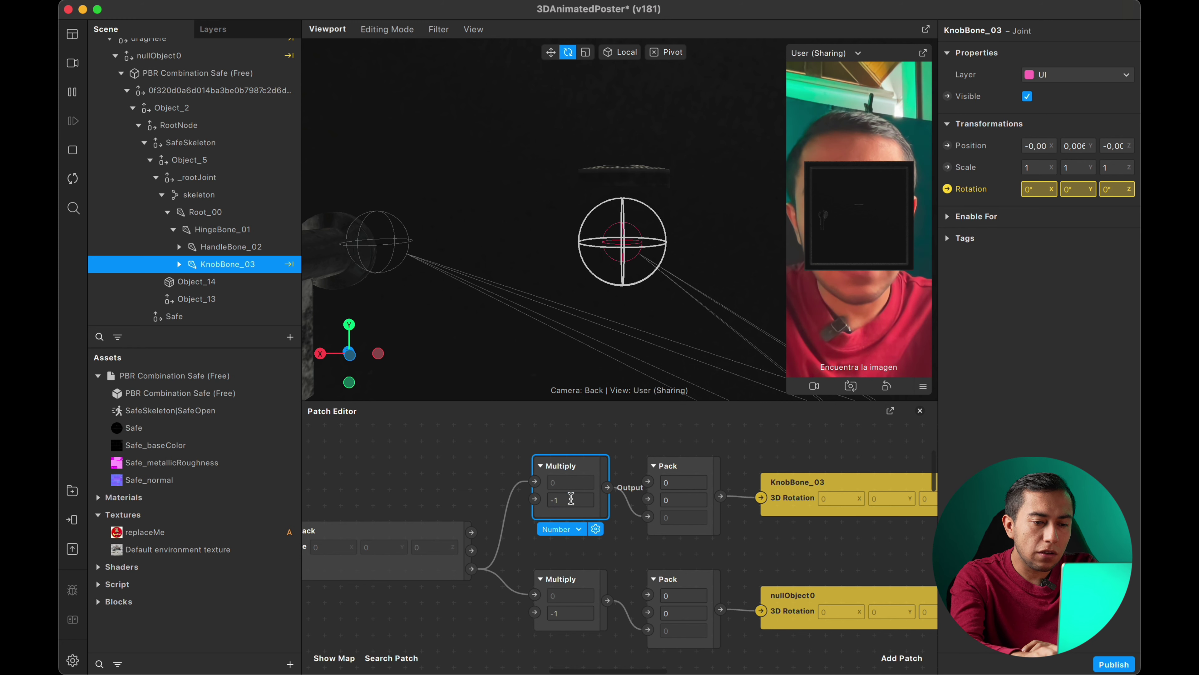
click(755, 551)
scroll(753, 510, right, 3)
scroll(753, 510, up, 2)
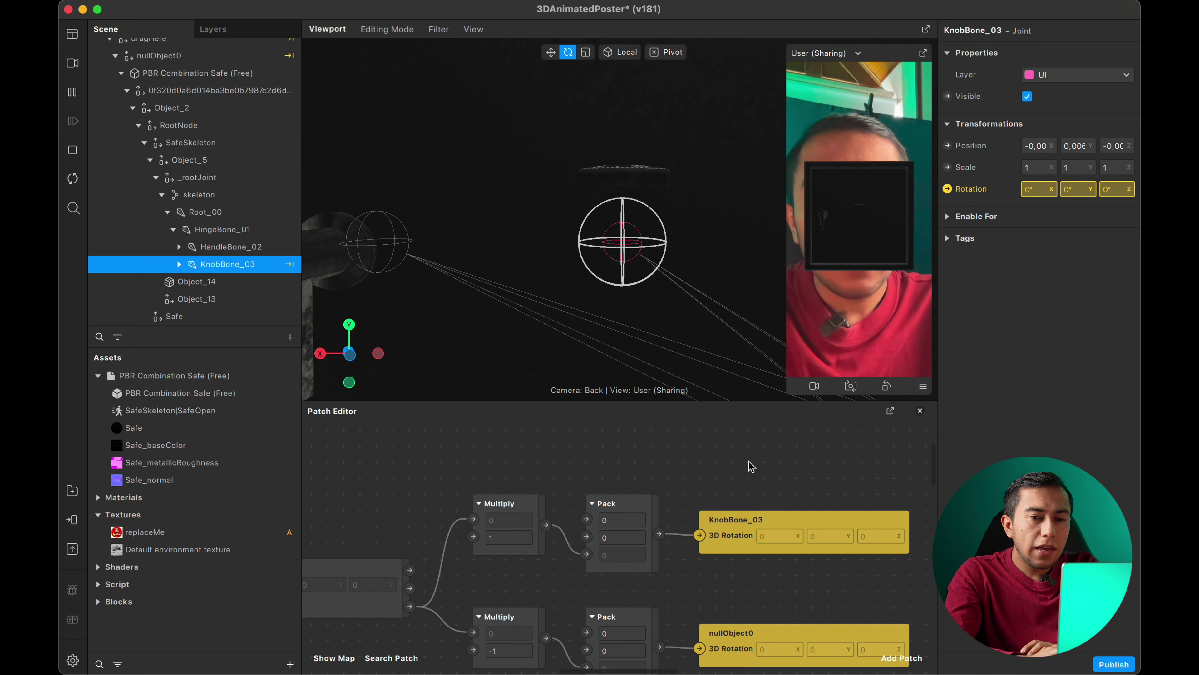
Disconnect the duplicated Pack patch from KnobBone_03's 3D Rotation input to restore the knob's original rotation values
drag(691, 540, 699, 535)
right_click(683, 562)
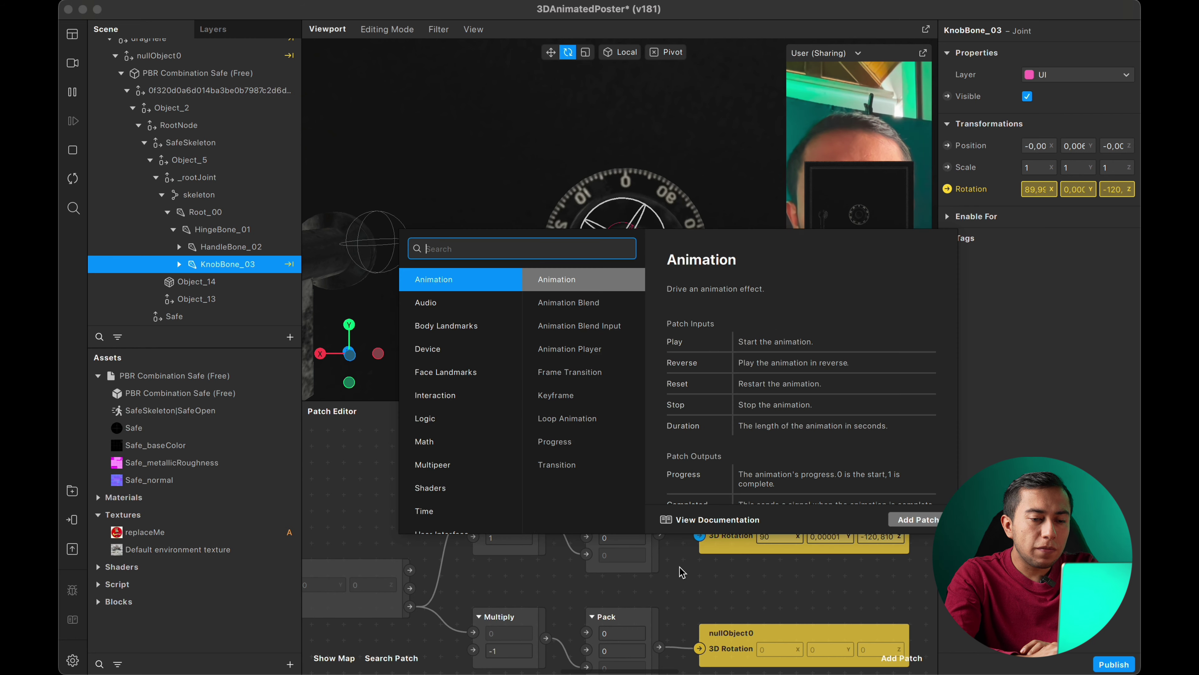
key(Escape)
scroll(683, 567, right, 3)
scroll(683, 566, down, 2)
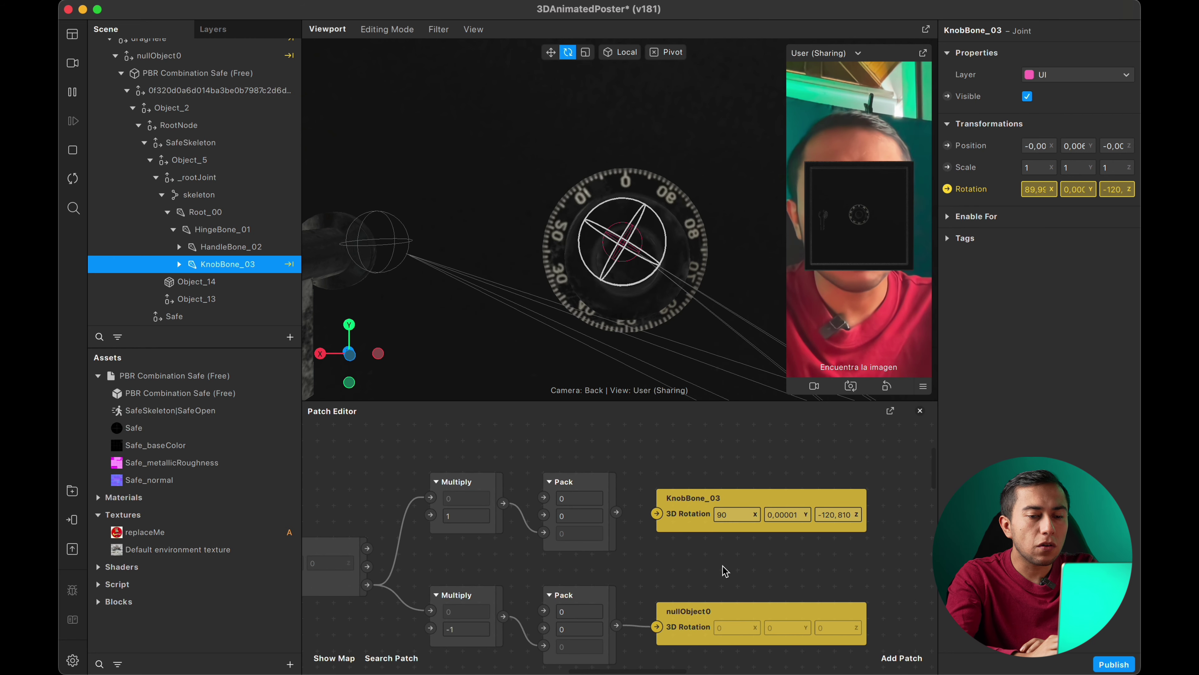
Set the knob's Pack patch to KnobBone_03's X and Y rotations: 90 as first value and 0,00001 as second
click(735, 514)
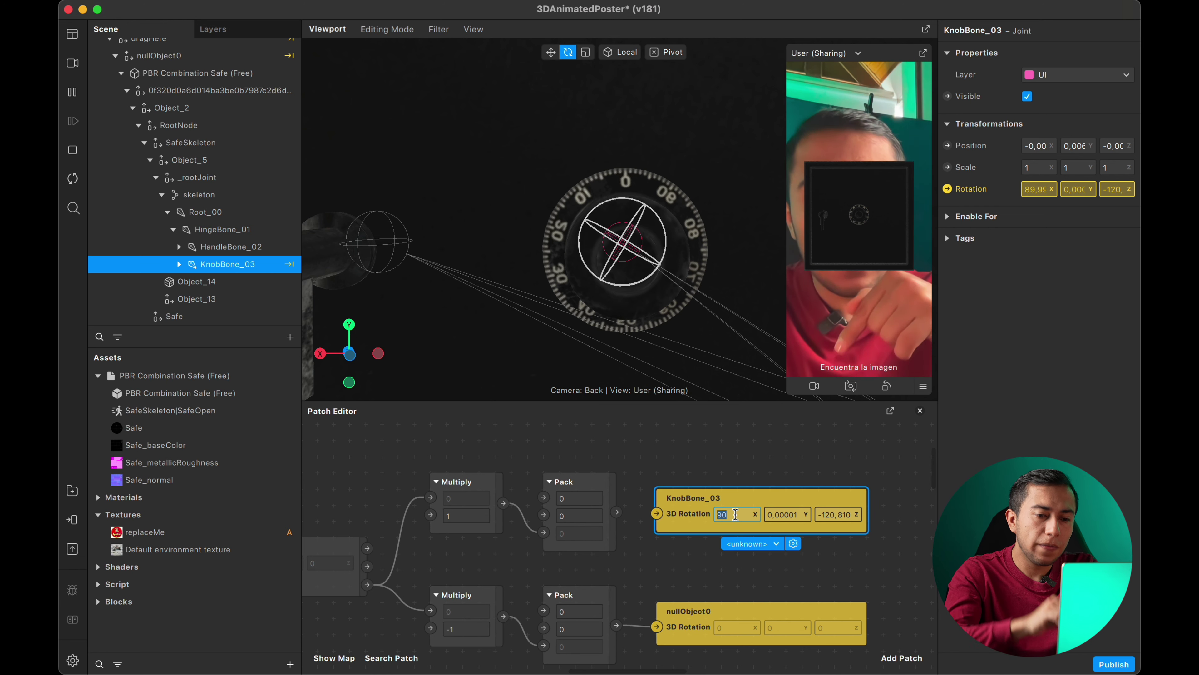
click(571, 497)
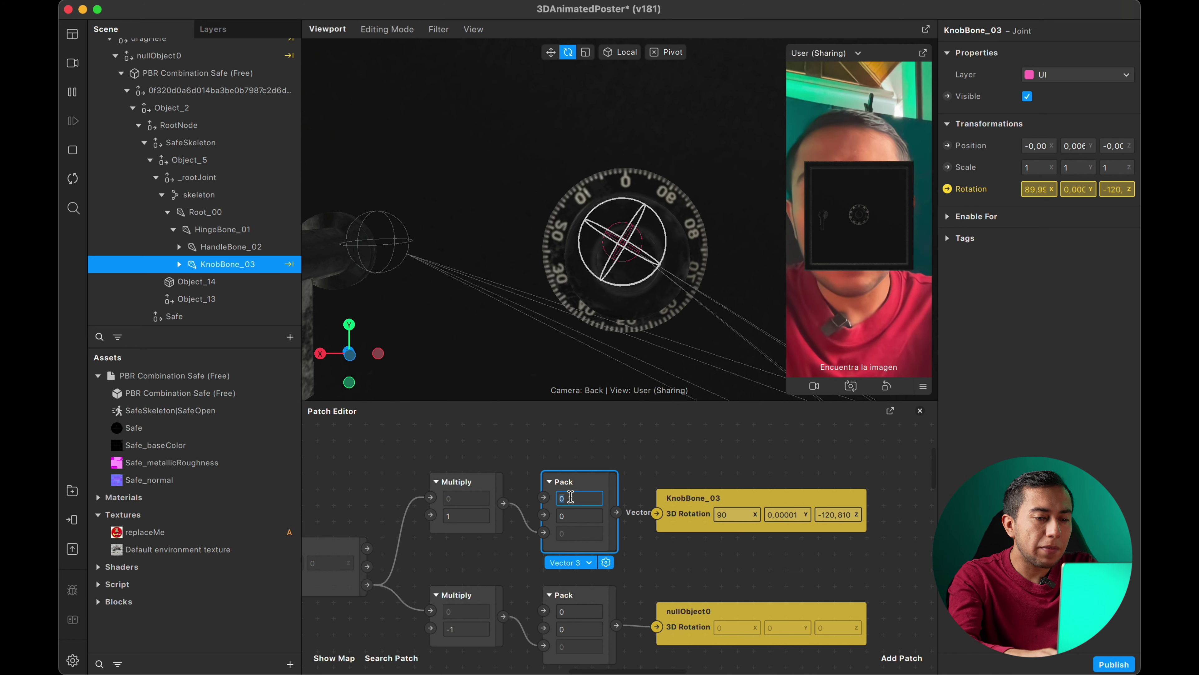
key(Return)
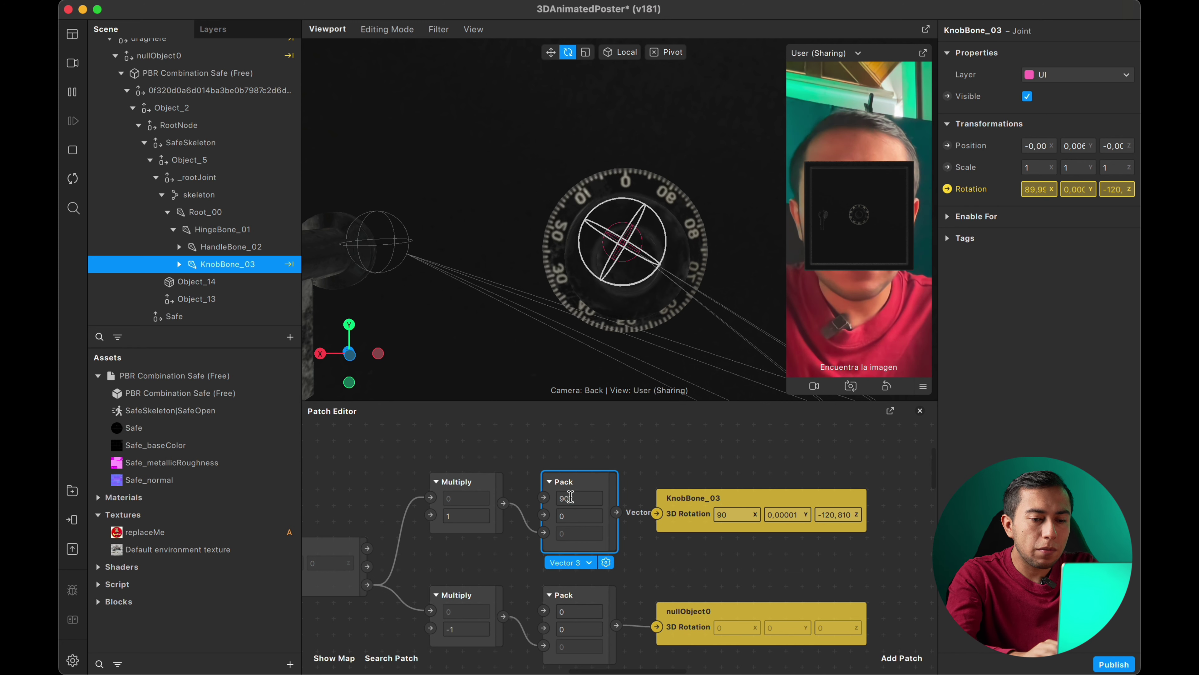
click(792, 515)
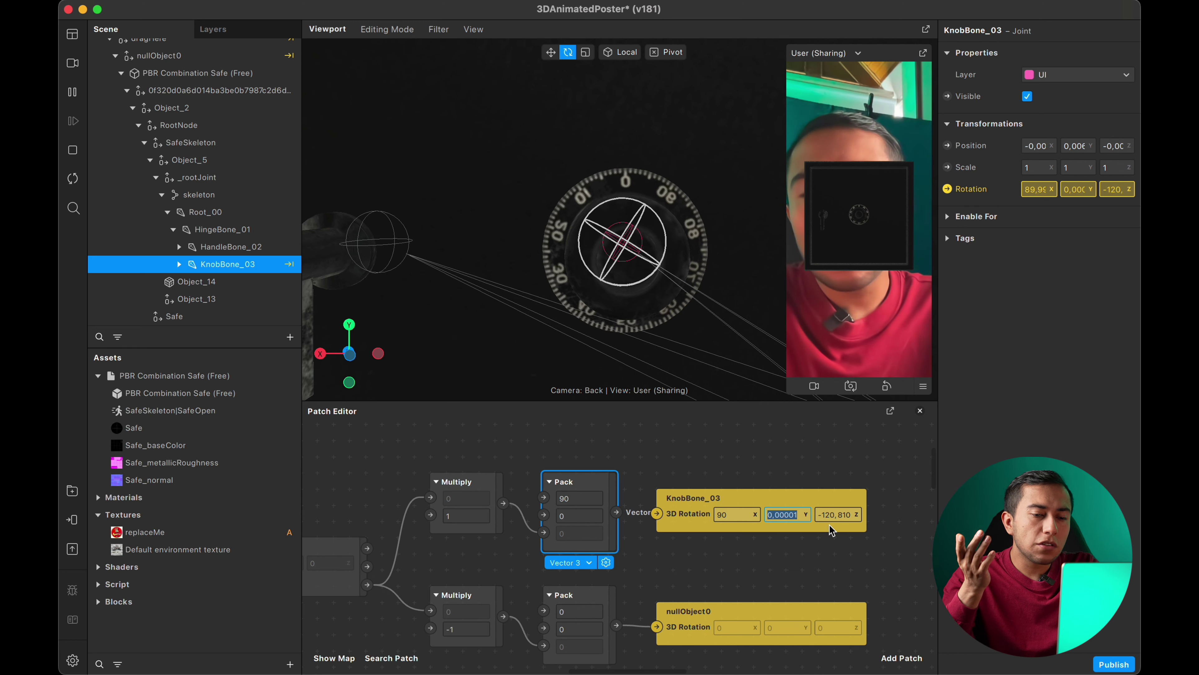
click(594, 516)
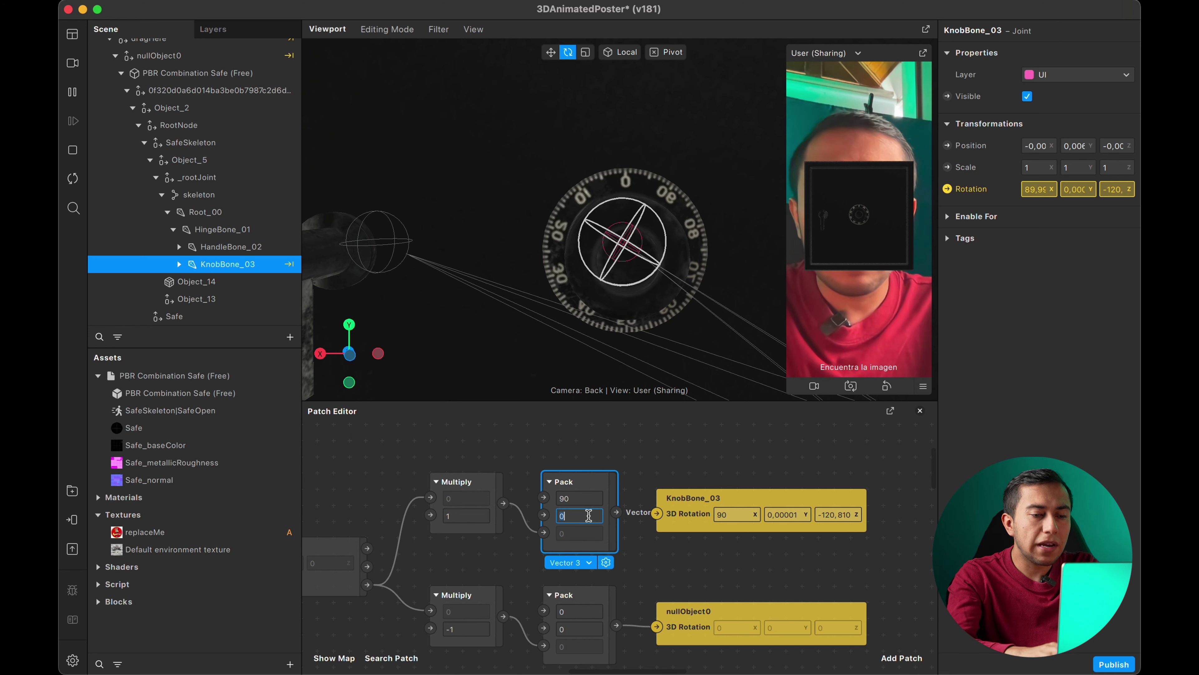
text(0,00001)
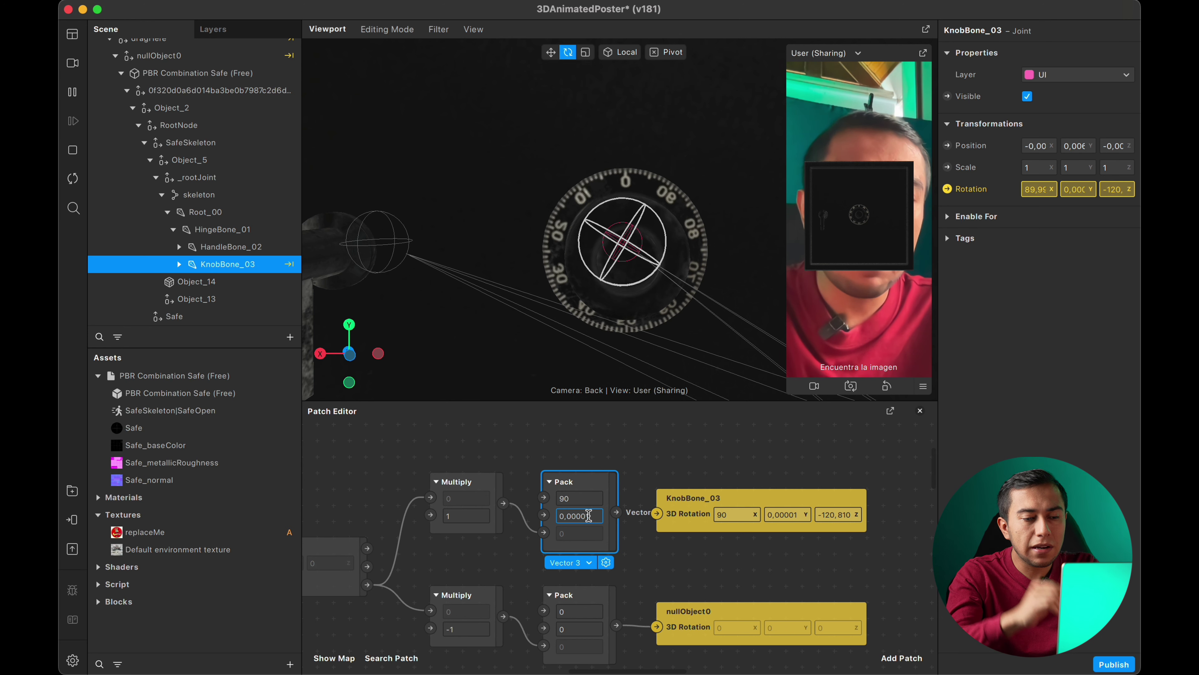
click(683, 544)
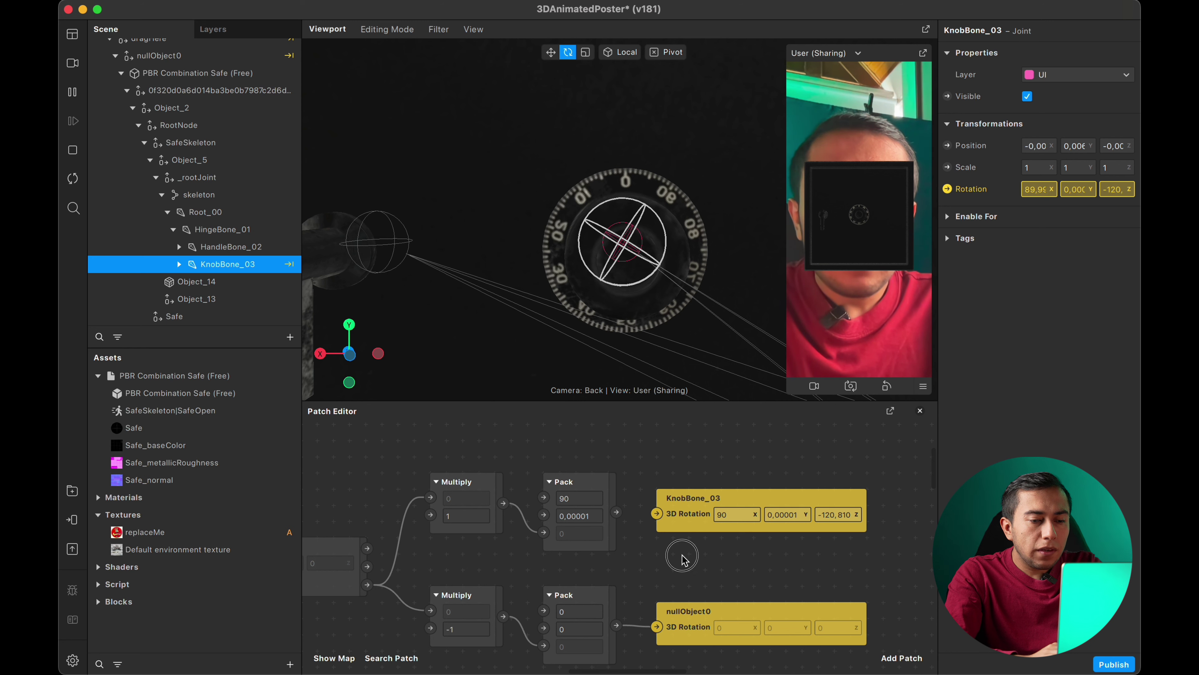
Move the knob's Pack and KnobBone_03 patches together away from their Multiply patch, leaving room for another patch between them
drag(680, 554, 594, 498)
drag(764, 531, 811, 538)
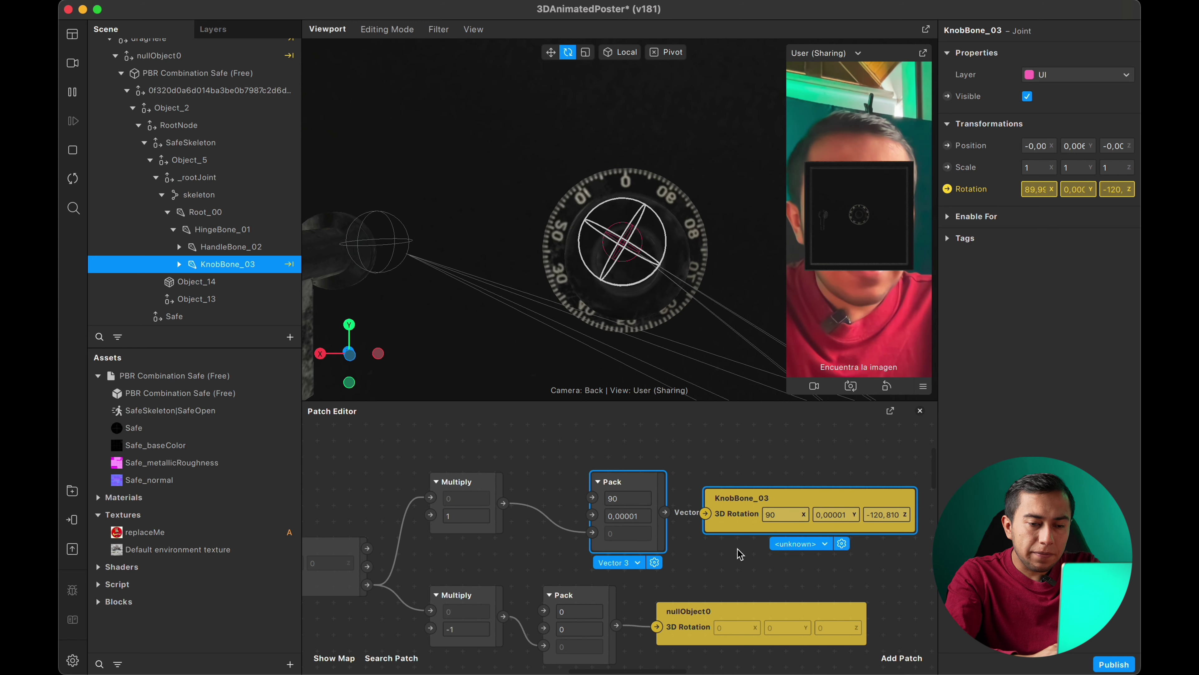
scroll(739, 553, right, 2)
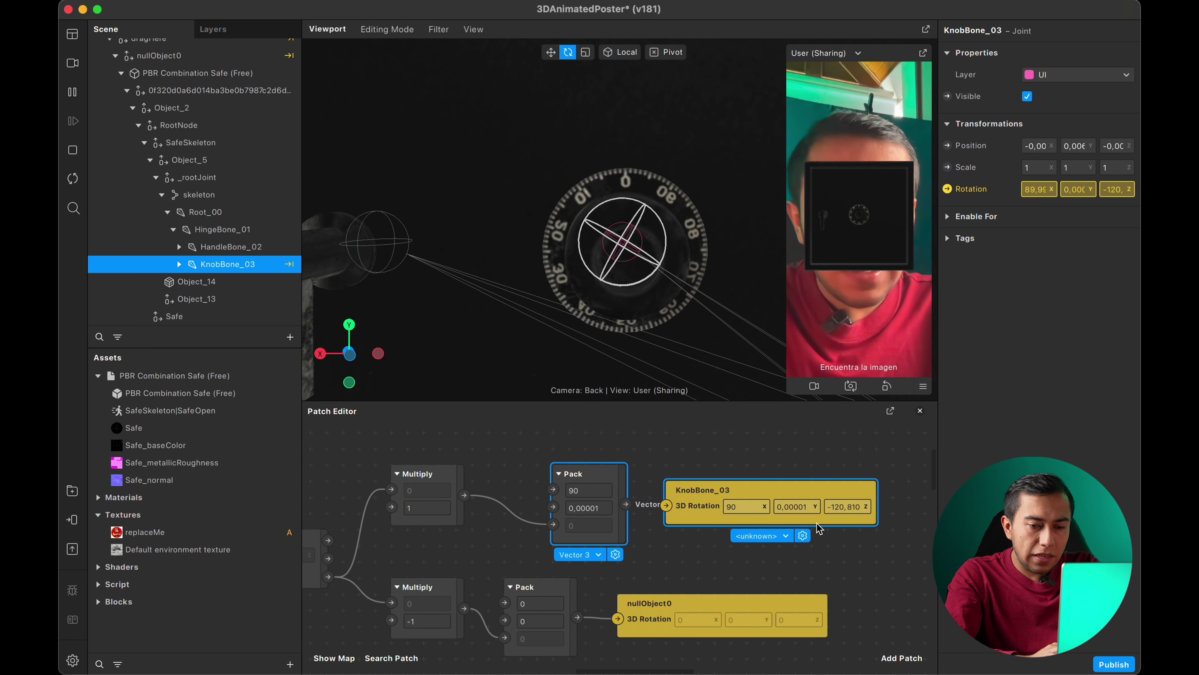
double_click(847, 509)
key(super+c)
scroll(845, 537, left, 3)
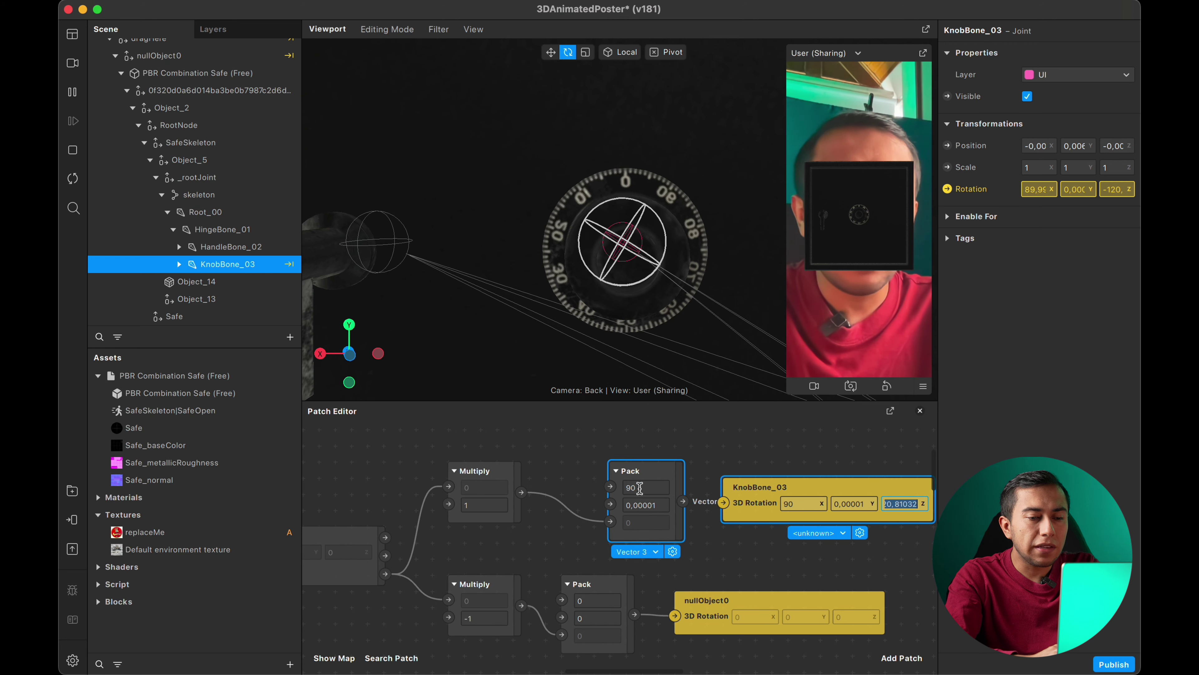
double_click(636, 456)
click(638, 511)
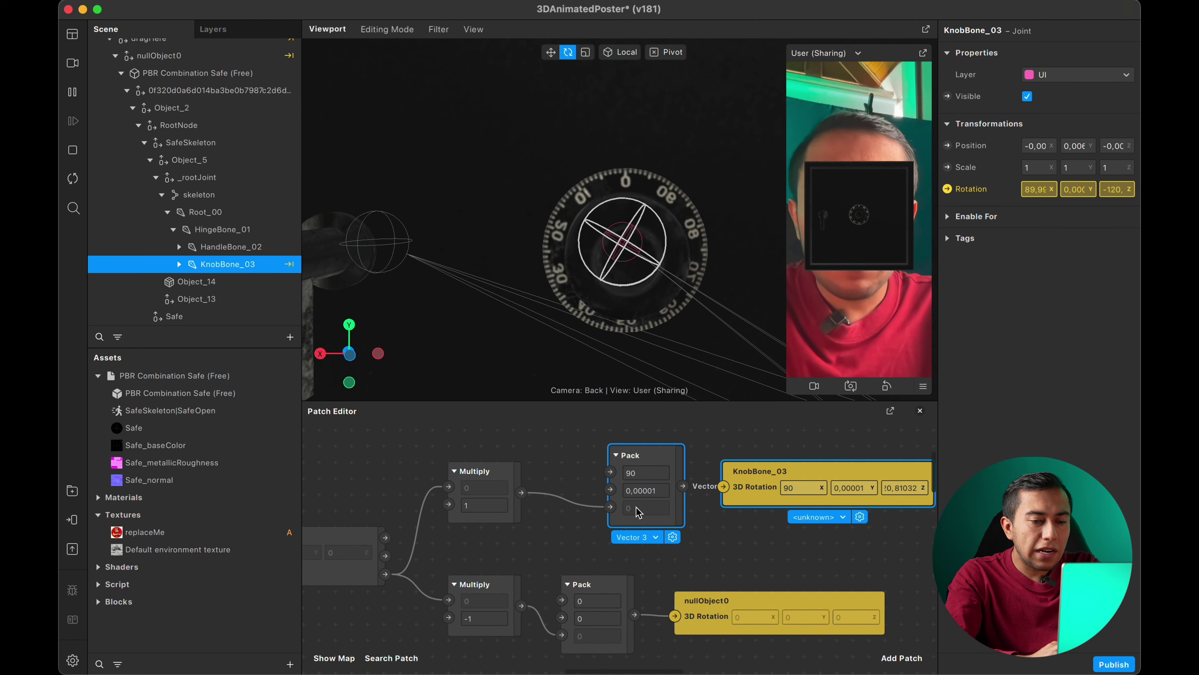
scroll(747, 522, right, 3)
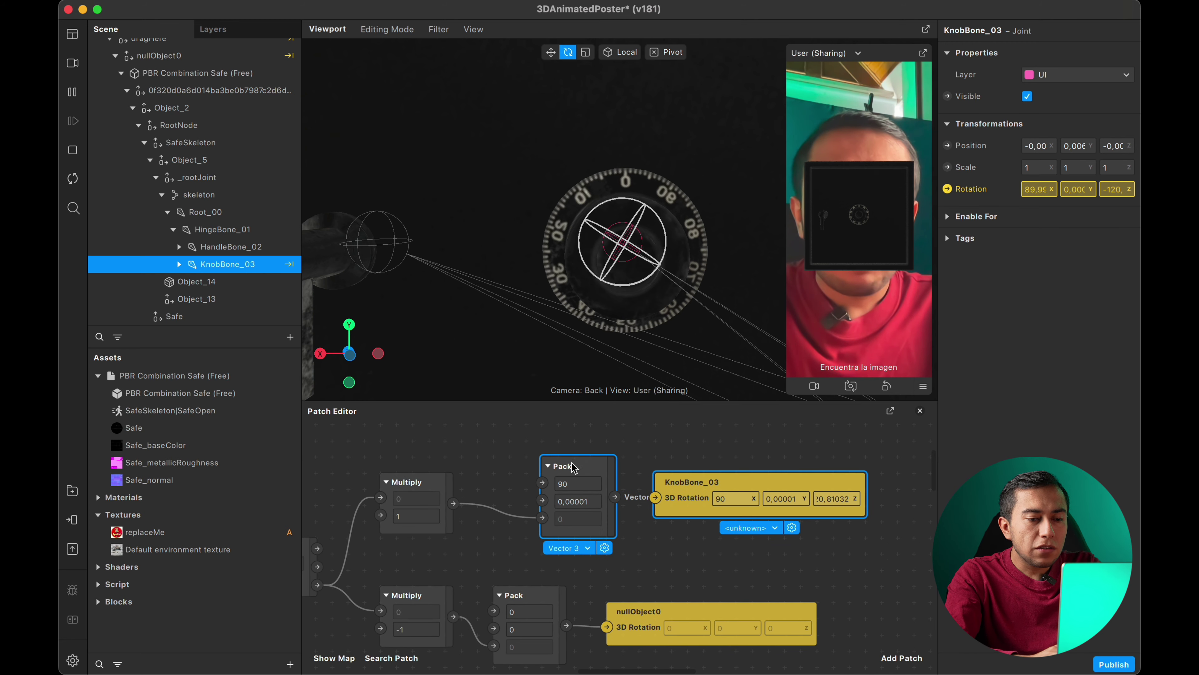
drag(579, 465, 646, 464)
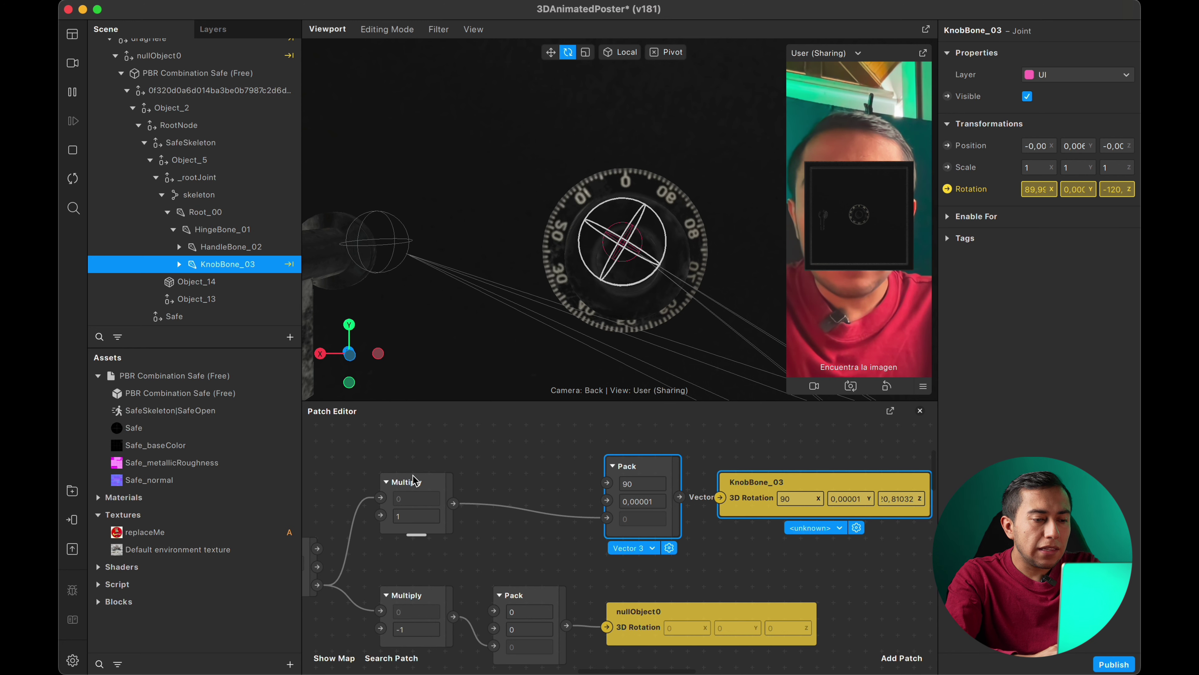
Create an Add patch and place it between the knob's Multiply and Pack patches
double_click(519, 485)
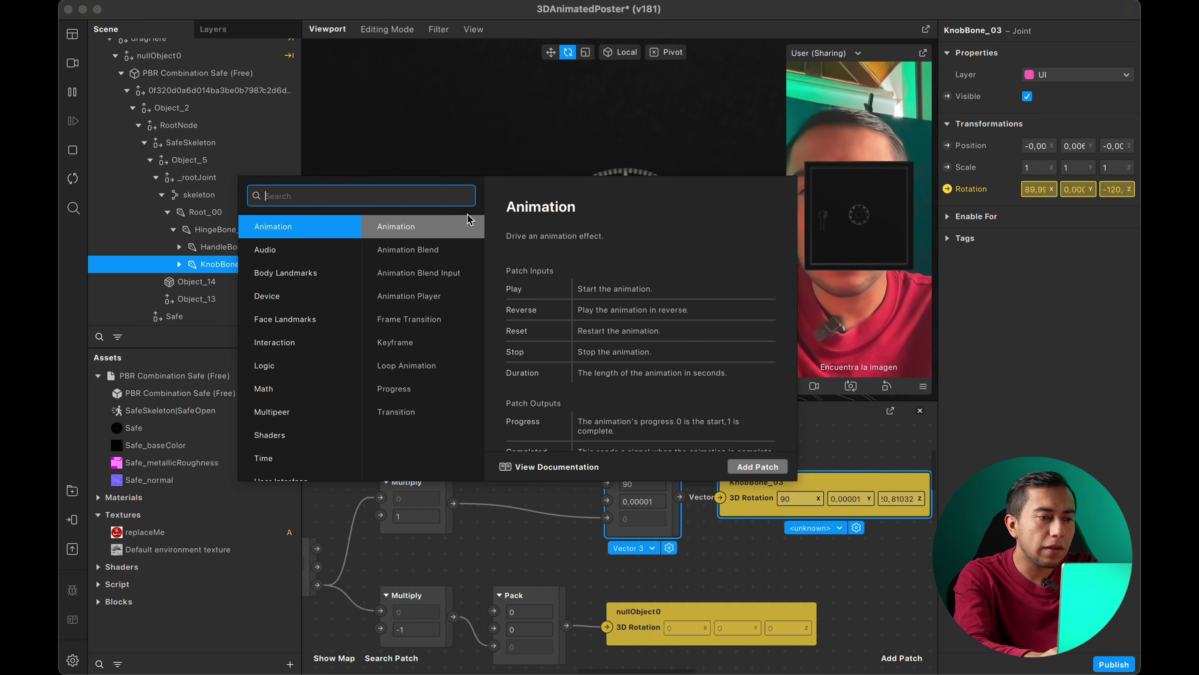
text(add)
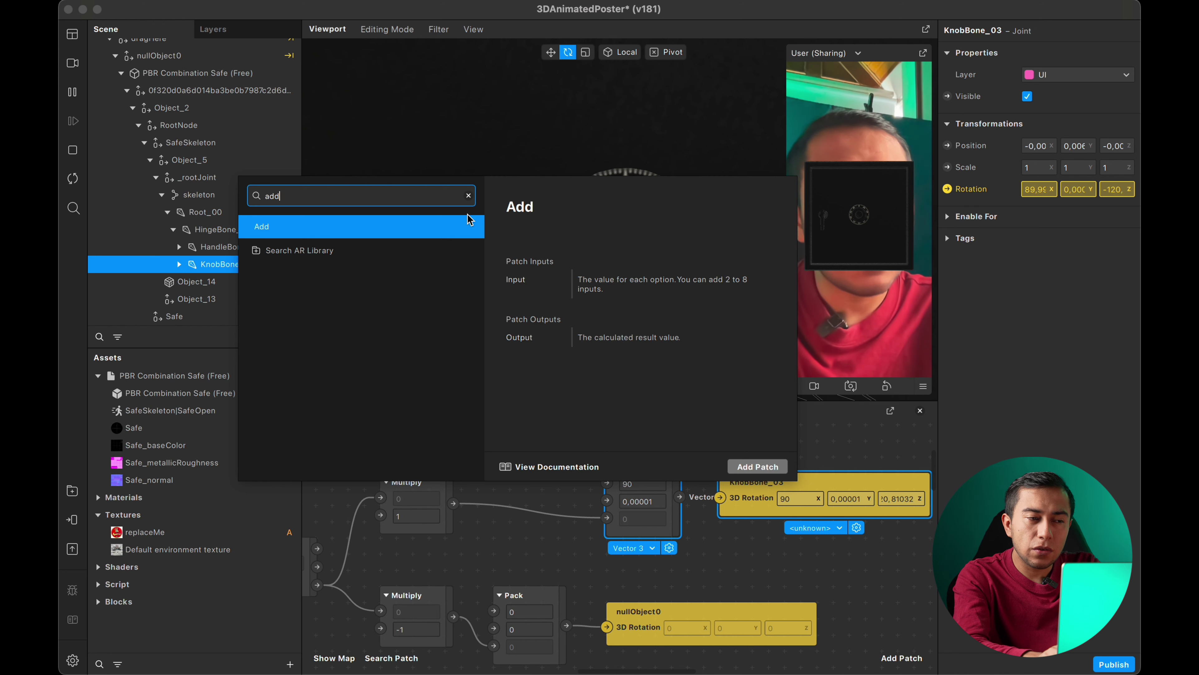
double_click(469, 222)
click(553, 494)
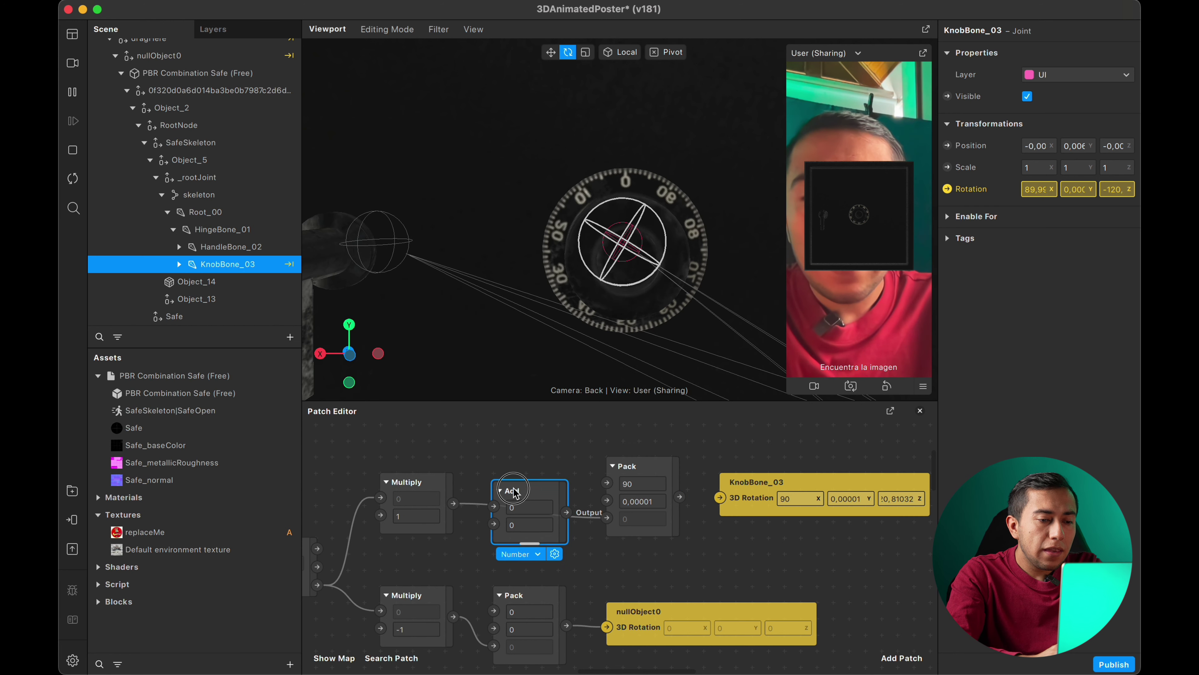
drag(527, 502, 498, 459)
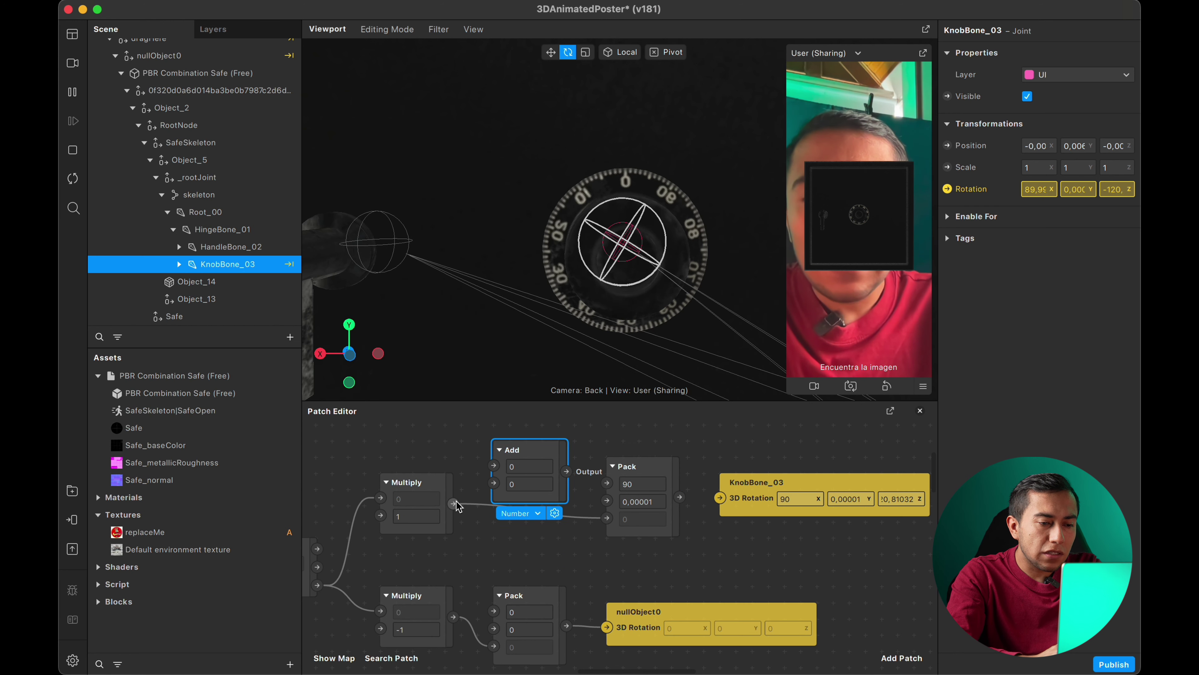
Route the knob's Multiply output into Add's first input and Add's output into Pack's third input, aligning Add with its neighbours
drag(453, 503, 494, 465)
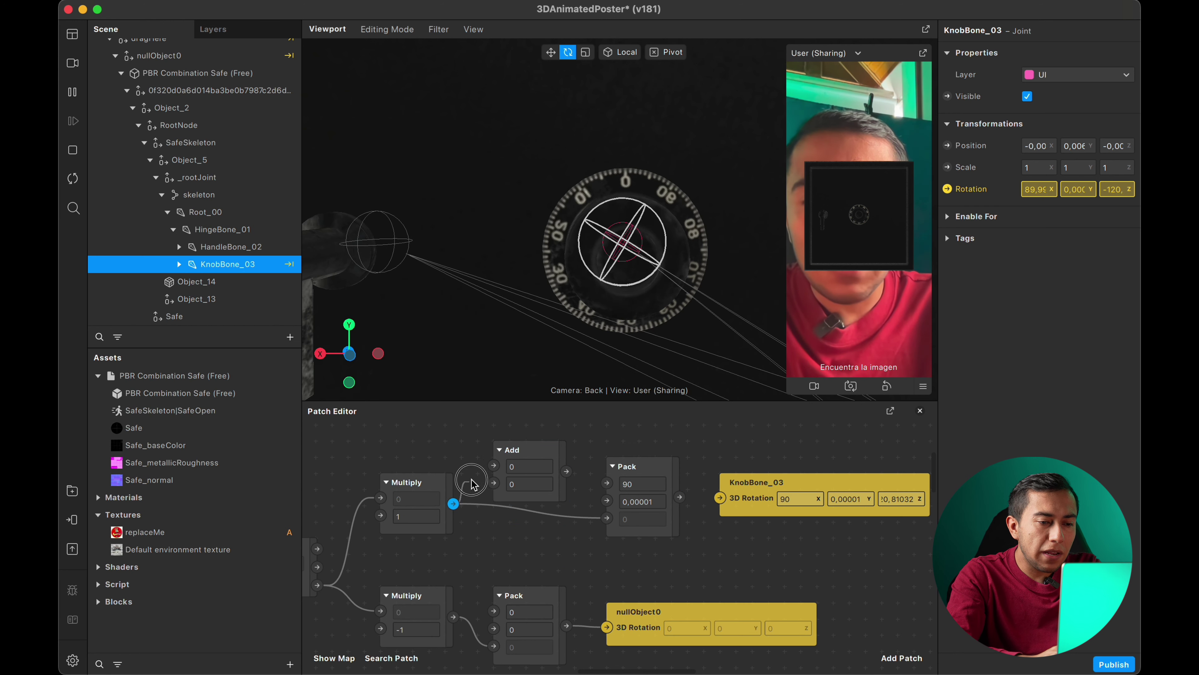
click(566, 472)
drag(565, 472, 606, 518)
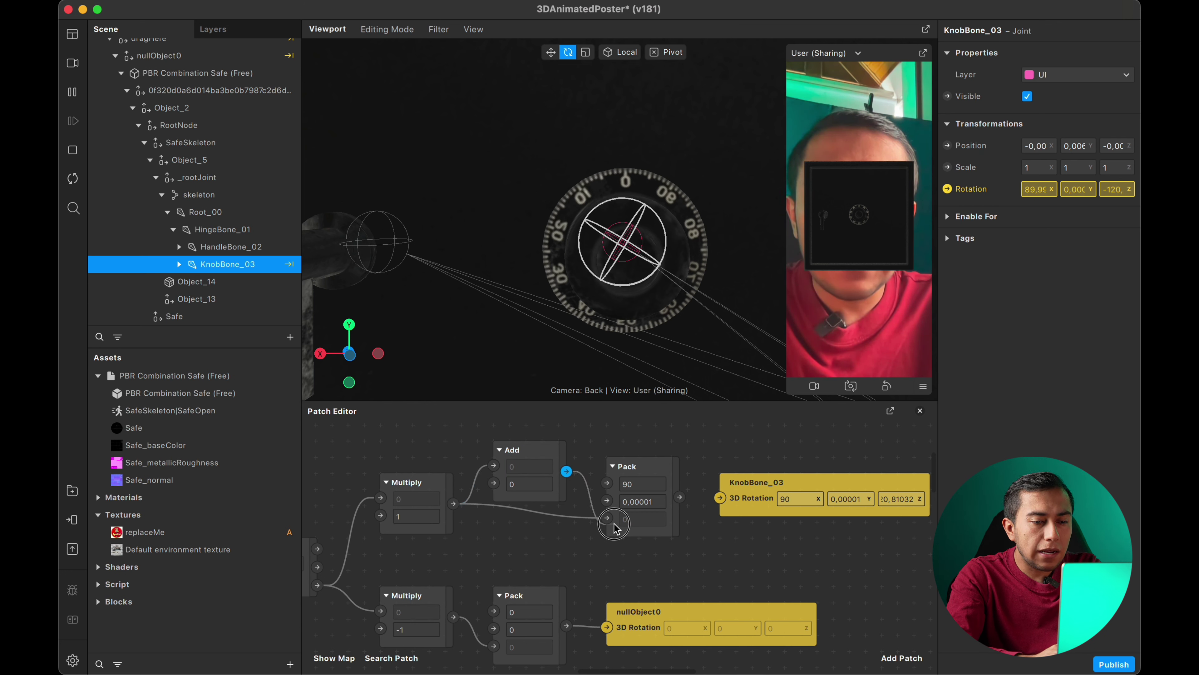
drag(548, 467, 547, 483)
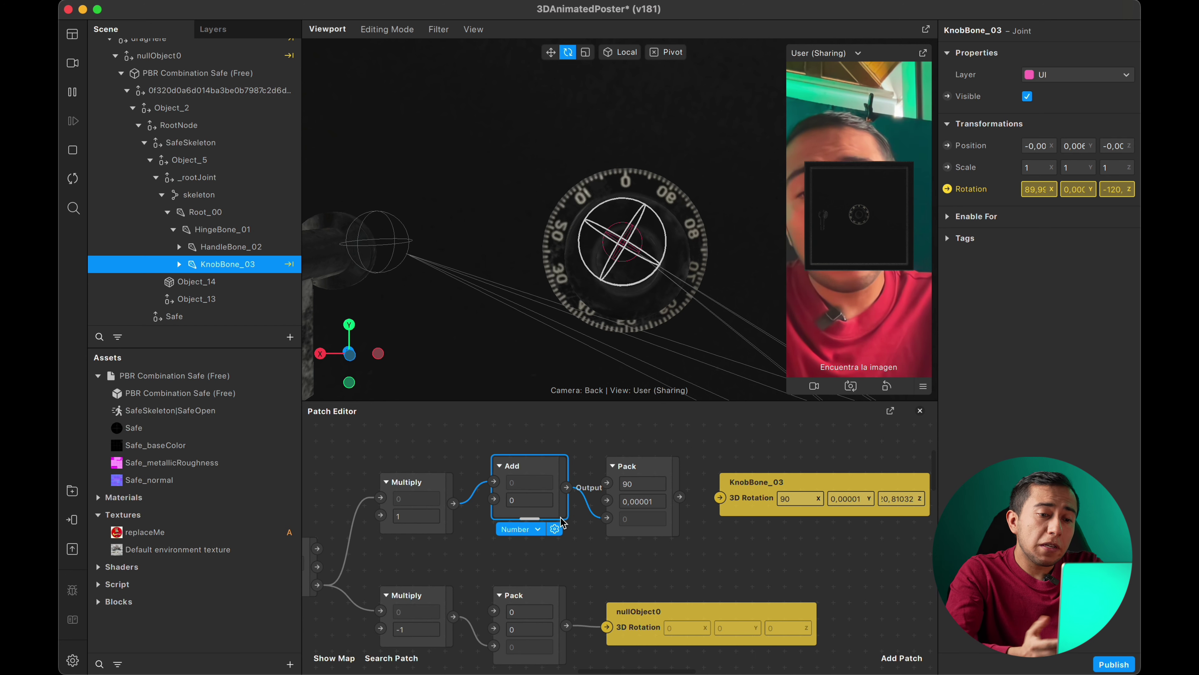
Copy KnobBone_03's Z rotation, -120,81032, into Add's second value and connect Pack's output to KnobBone_03's 3D Rotation
click(890, 499)
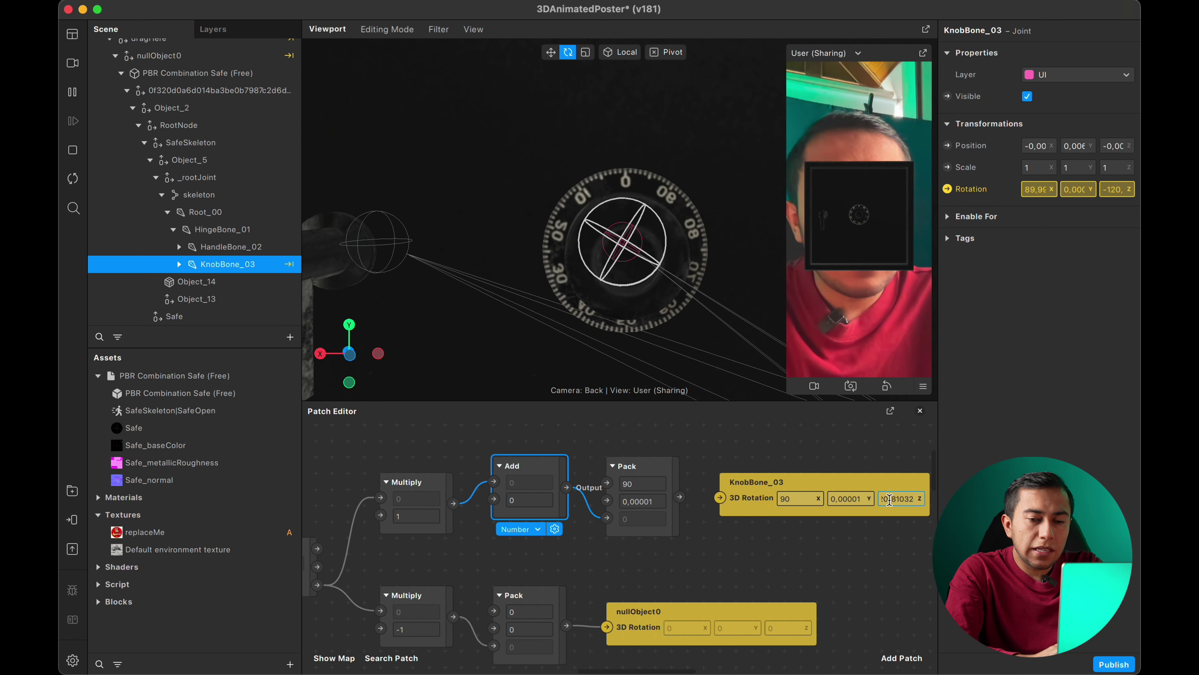
drag(853, 492, 836, 487)
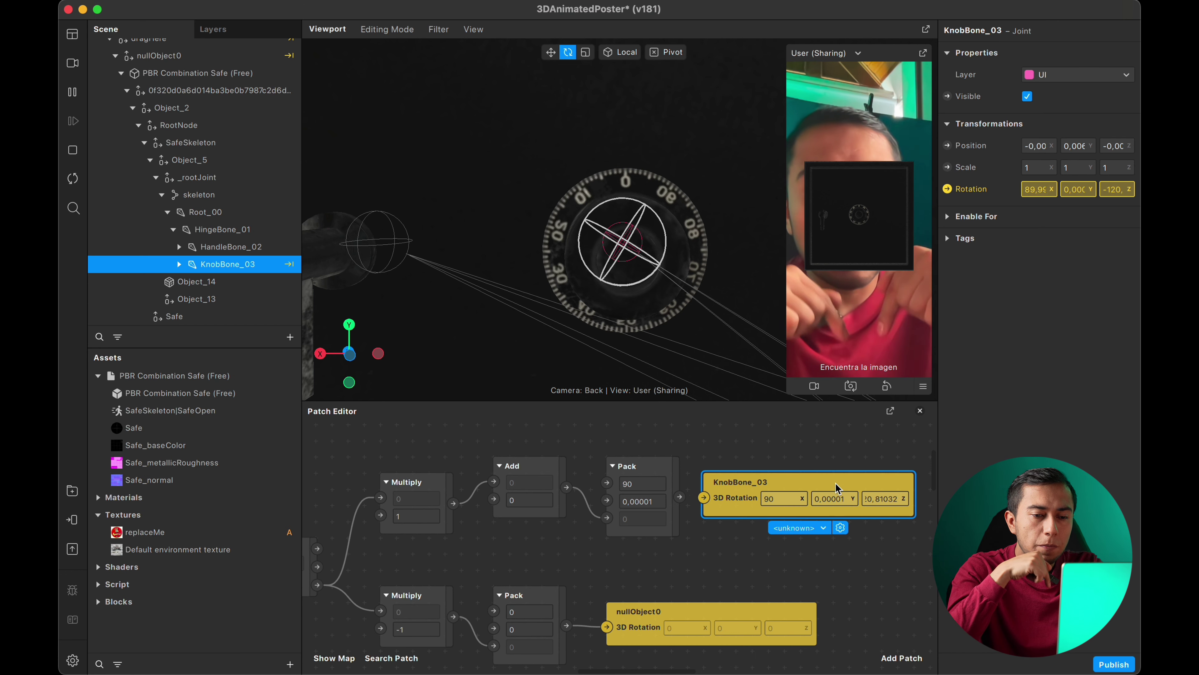
scroll(824, 490, right, 3)
scroll(824, 490, down, 2)
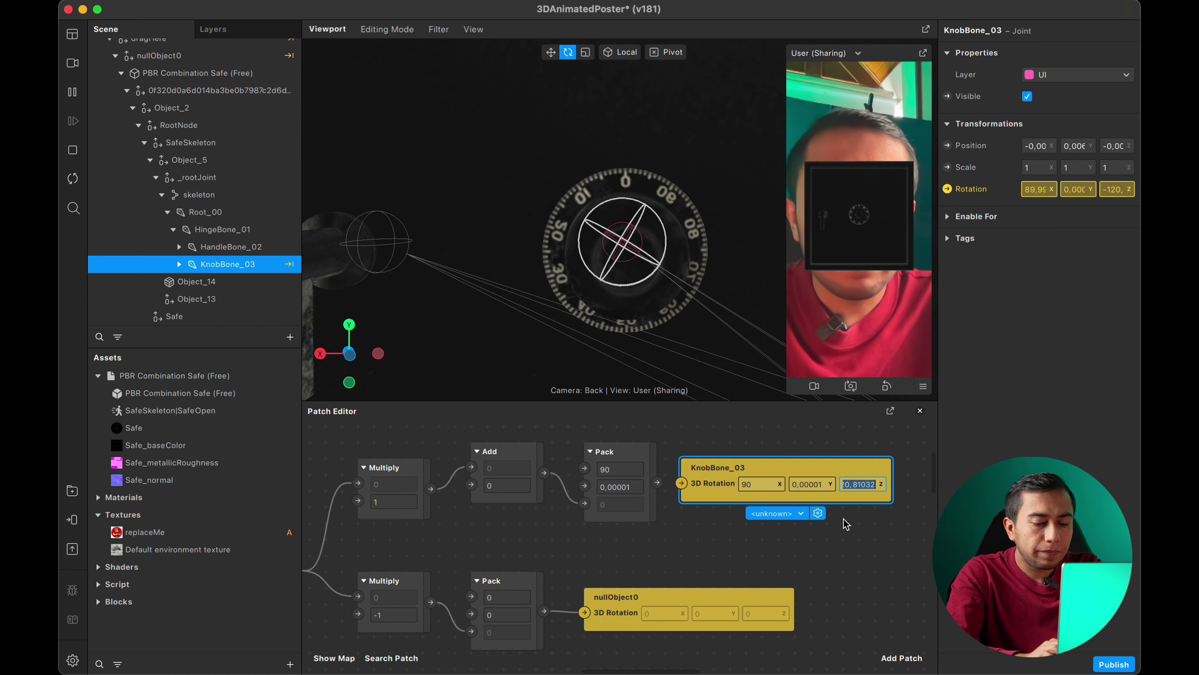
click(507, 485)
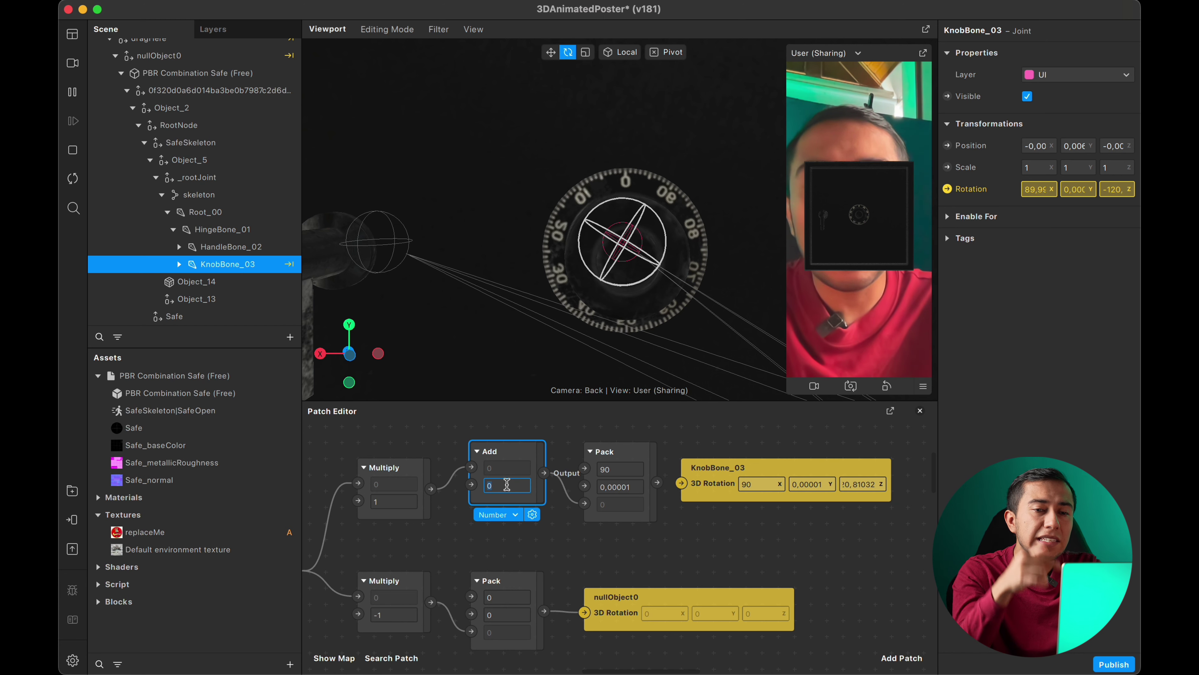
key(super+v)
key(Return)
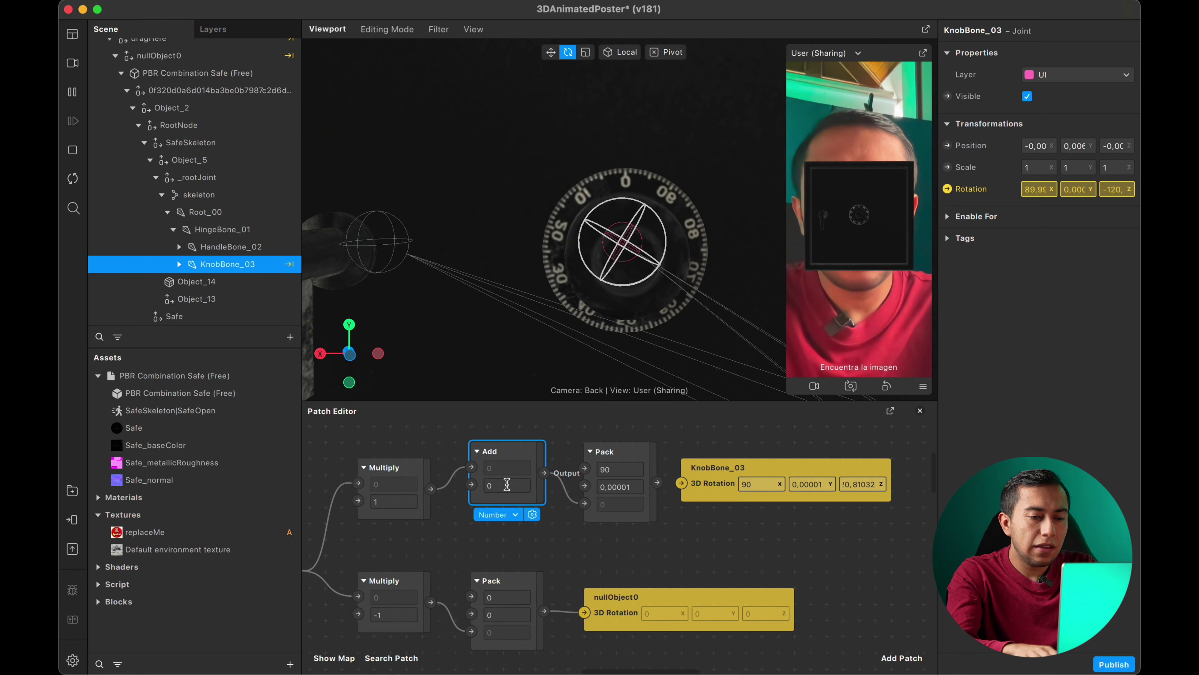
drag(657, 483, 682, 484)
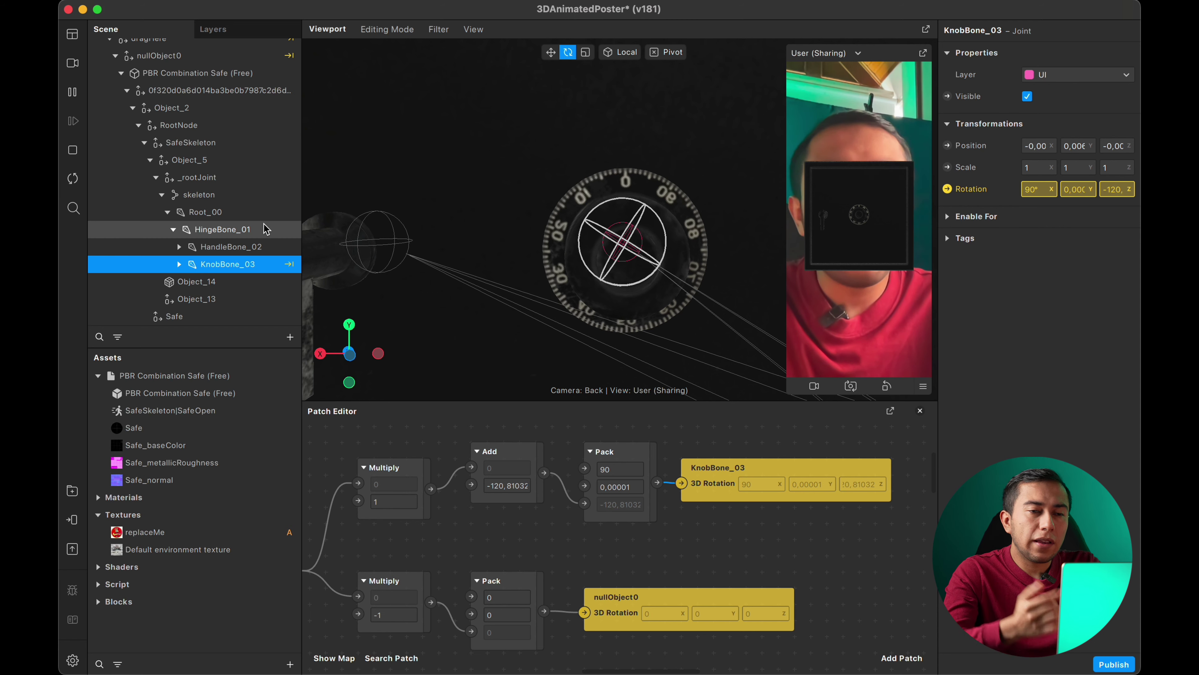
Select targetTracker0 in the scene and view the knob from an oblique angle beside the tracker's rotation handles
scroll(266, 229, up, 4)
scroll(199, 123, up, 1)
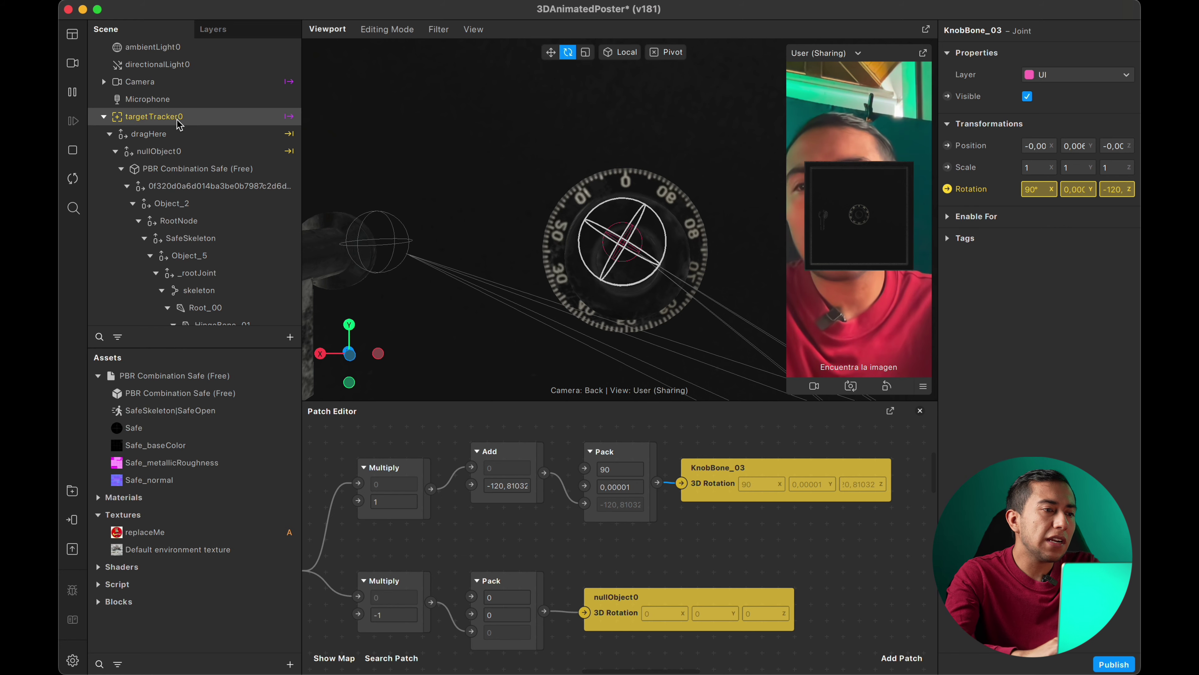
click(178, 119)
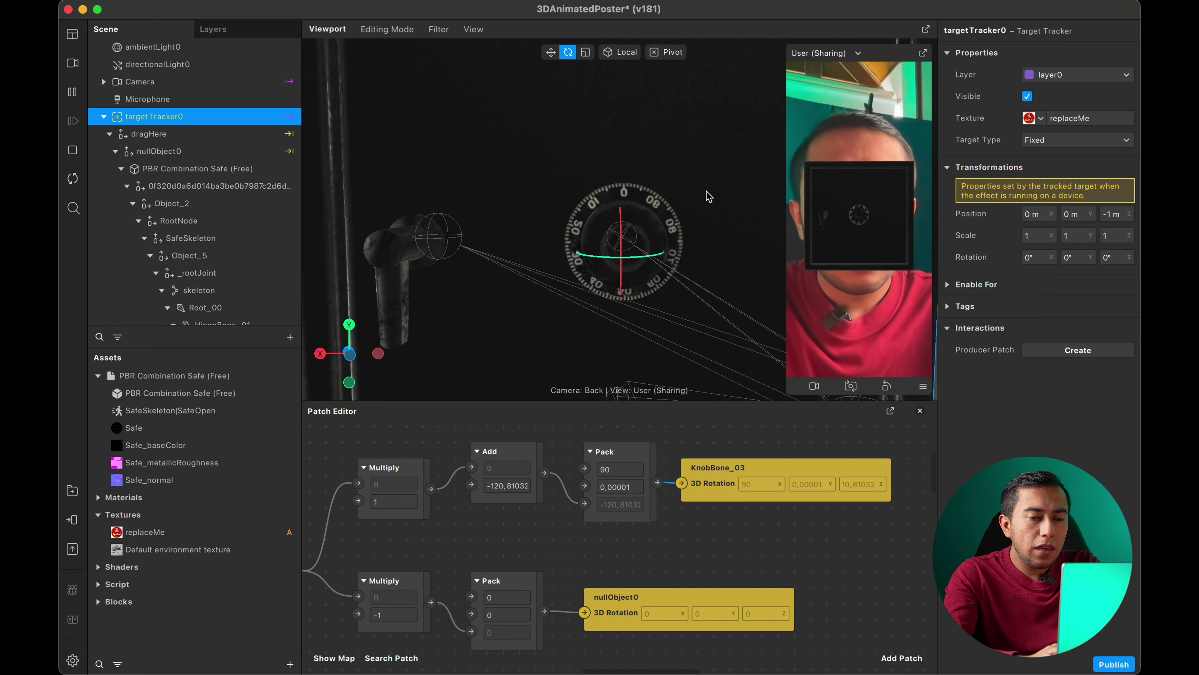
drag(708, 196, 611, 208)
drag(660, 264, 640, 222)
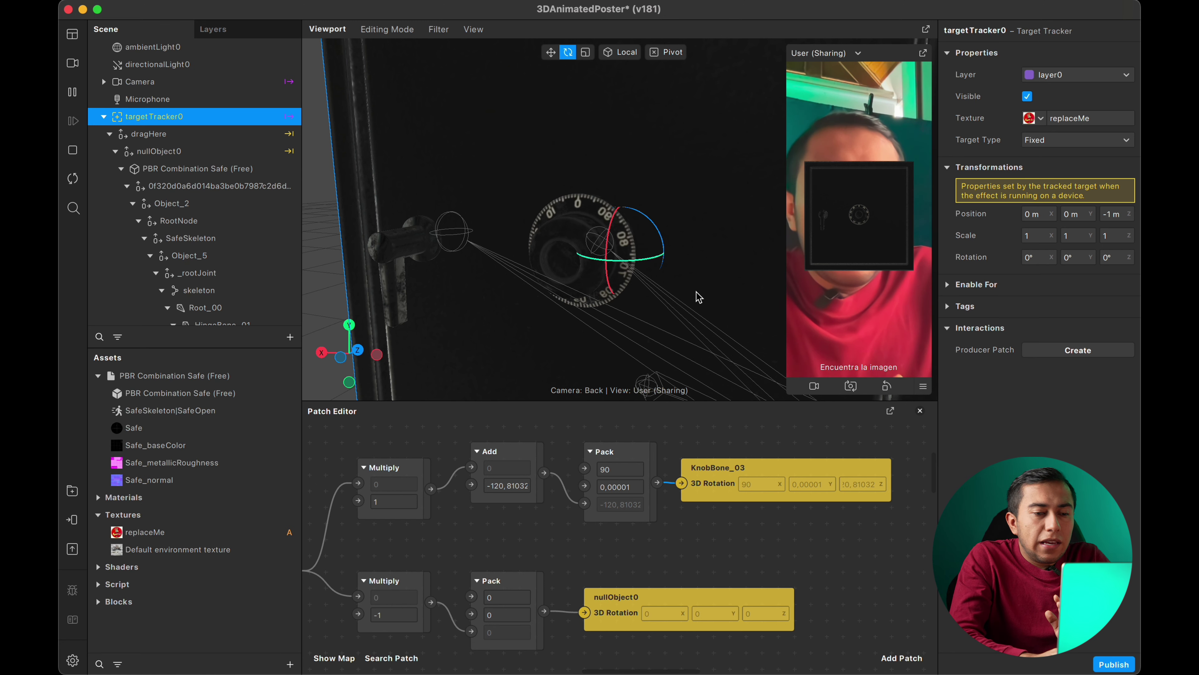
Enlarge the Patch Editor and frame the patch chain from Unpack to KnobBone_03 and nullObject0
drag(619, 402, 619, 358)
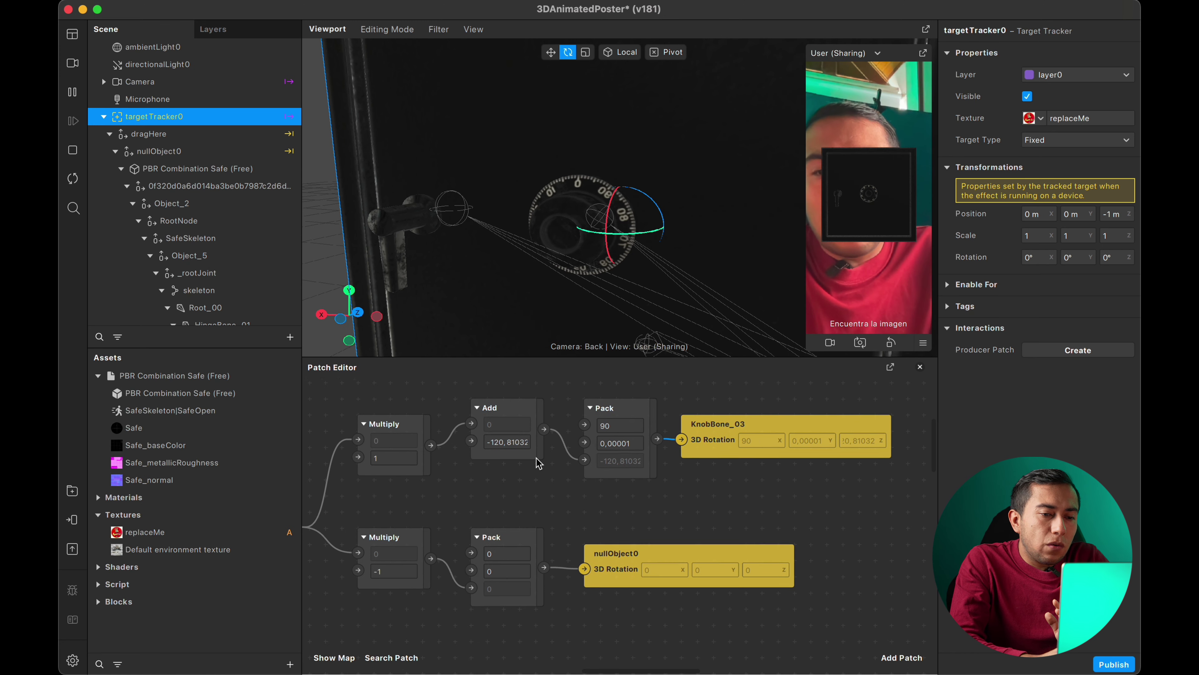
scroll(509, 496, left, 10)
scroll(509, 496, right, 6)
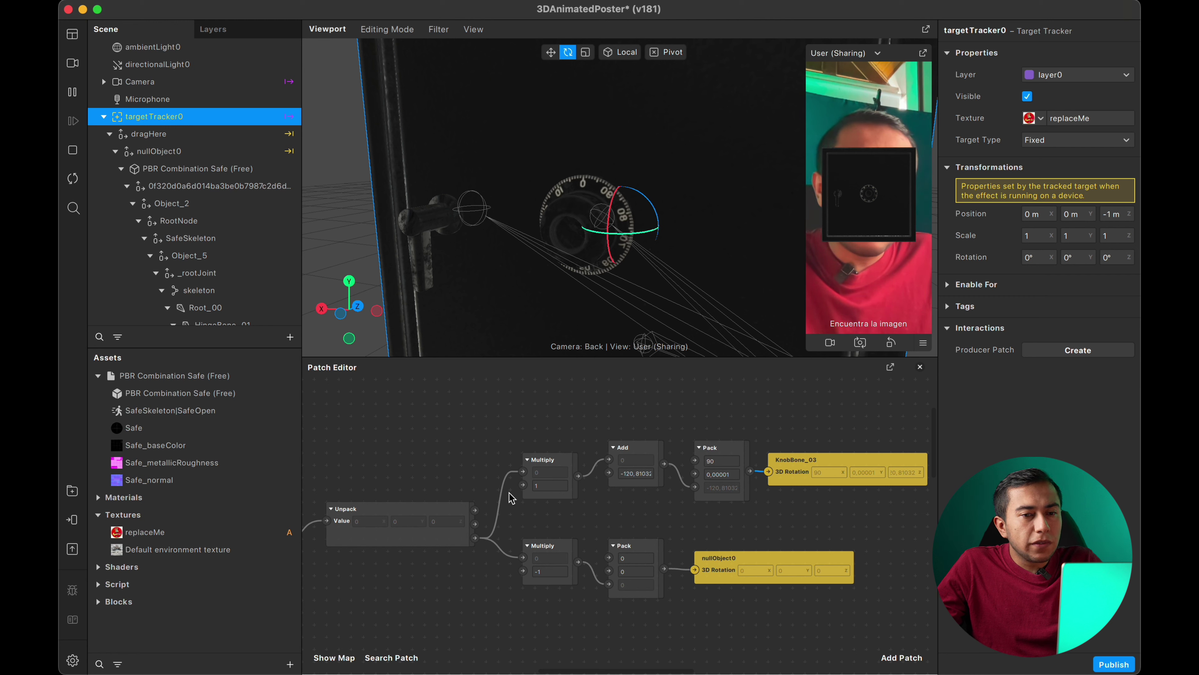
Resend the updated effect to Instagram for device testing, and open it in the phone's Instagram story camera
click(73, 520)
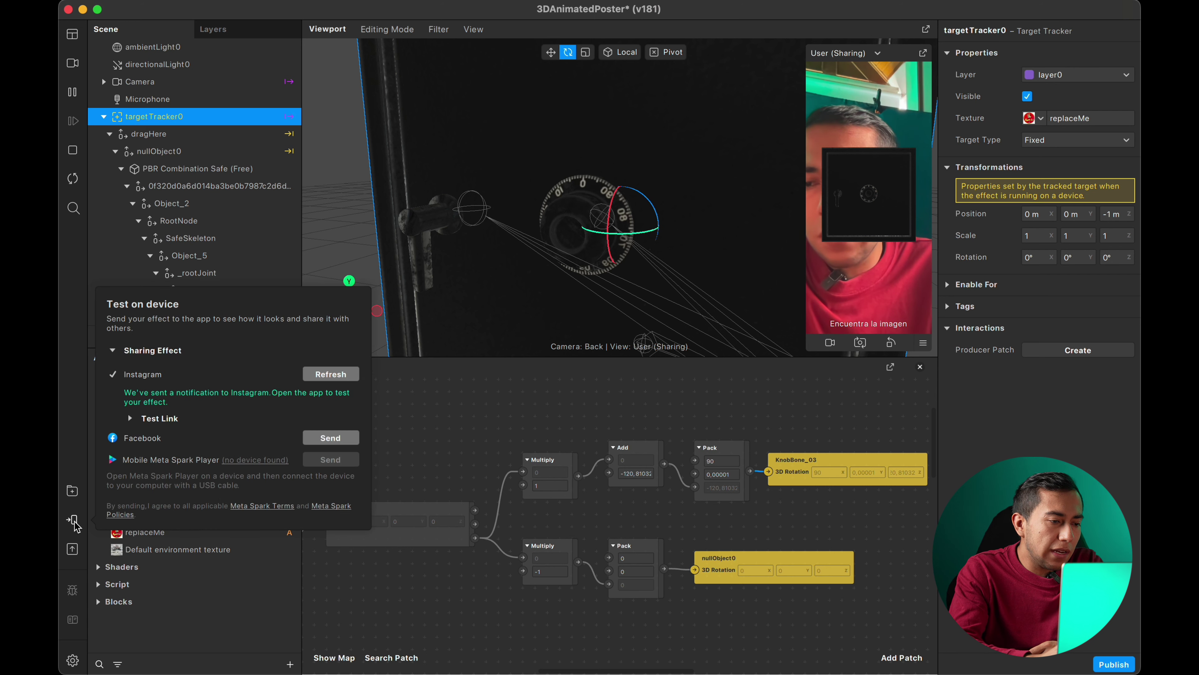
click(330, 375)
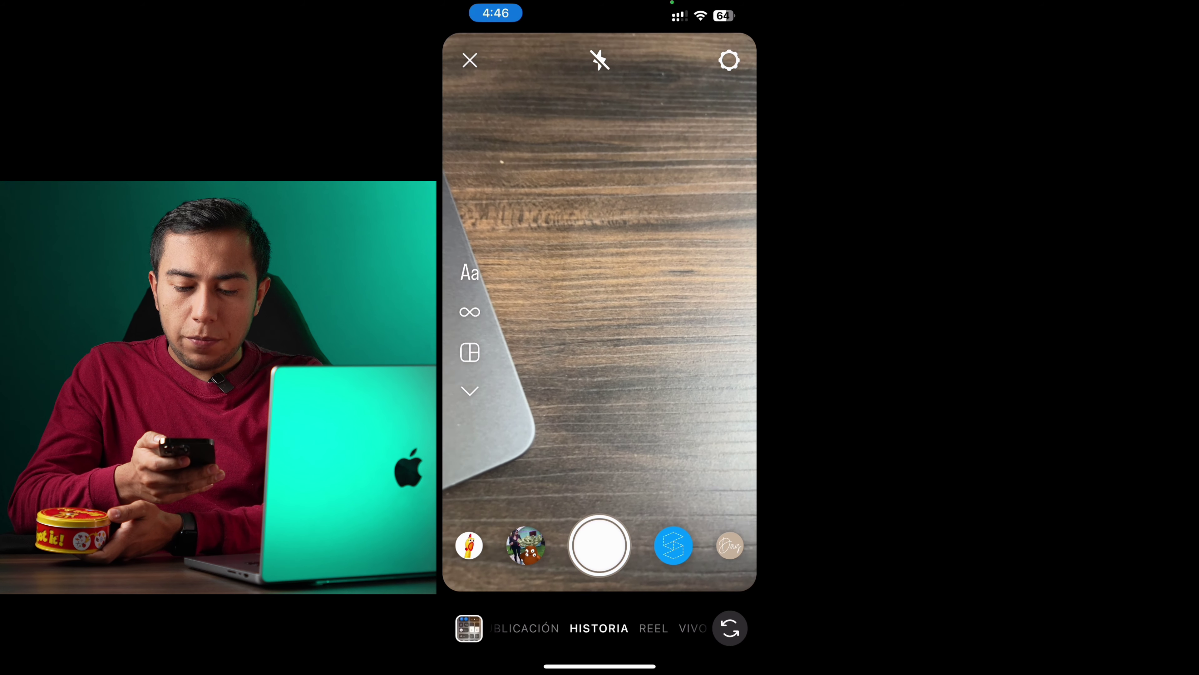
click(673, 546)
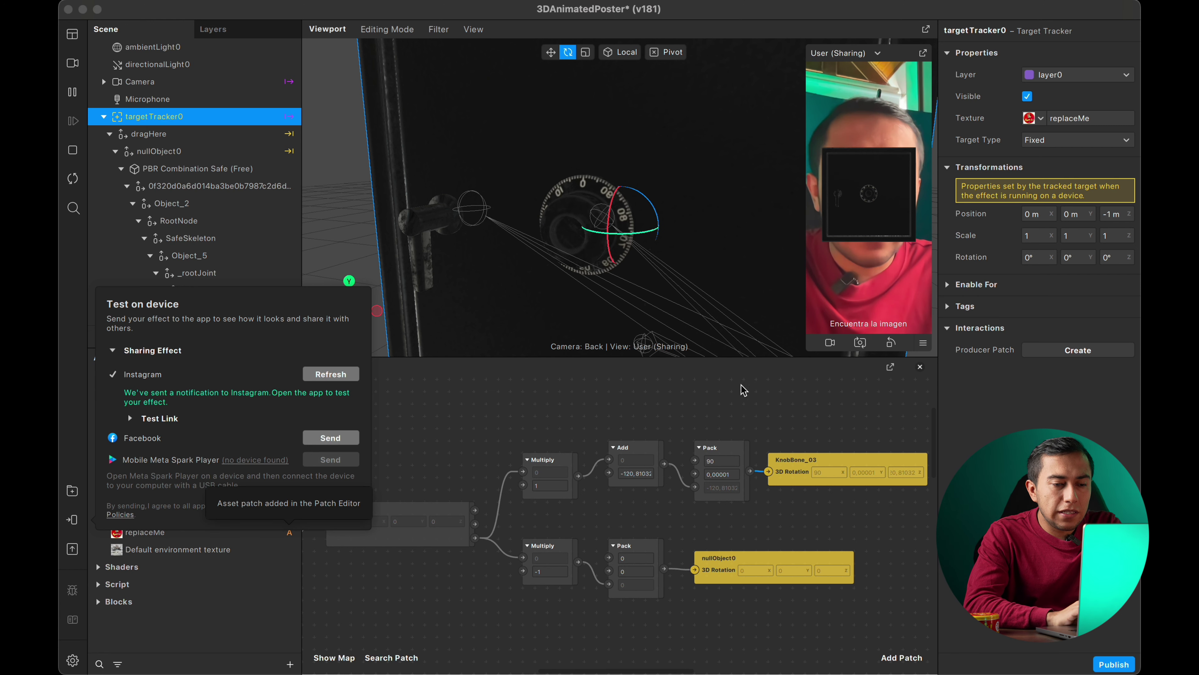
Move Add, Pack and KnobBone_03 away from the knob's Multiply patch, and try a multiplier of 5 while rotating targetTracker0 about Z
click(744, 408)
scroll(707, 458, up, 3)
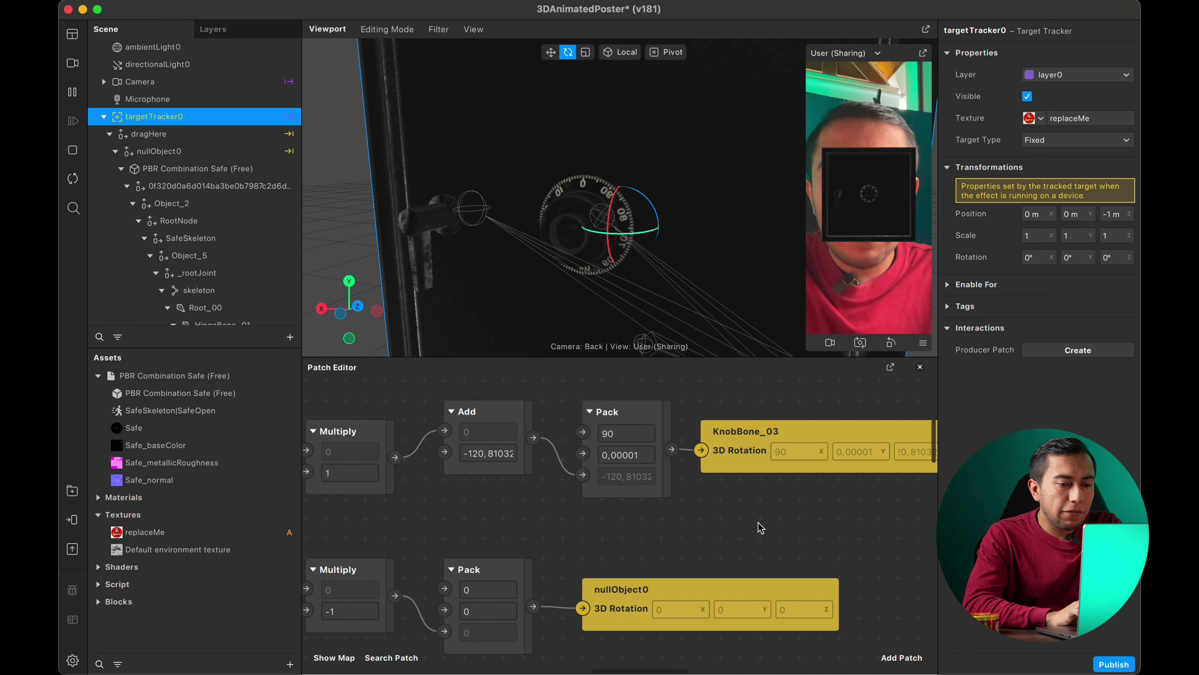
drag(760, 527, 602, 418)
scroll(461, 482, left, 5)
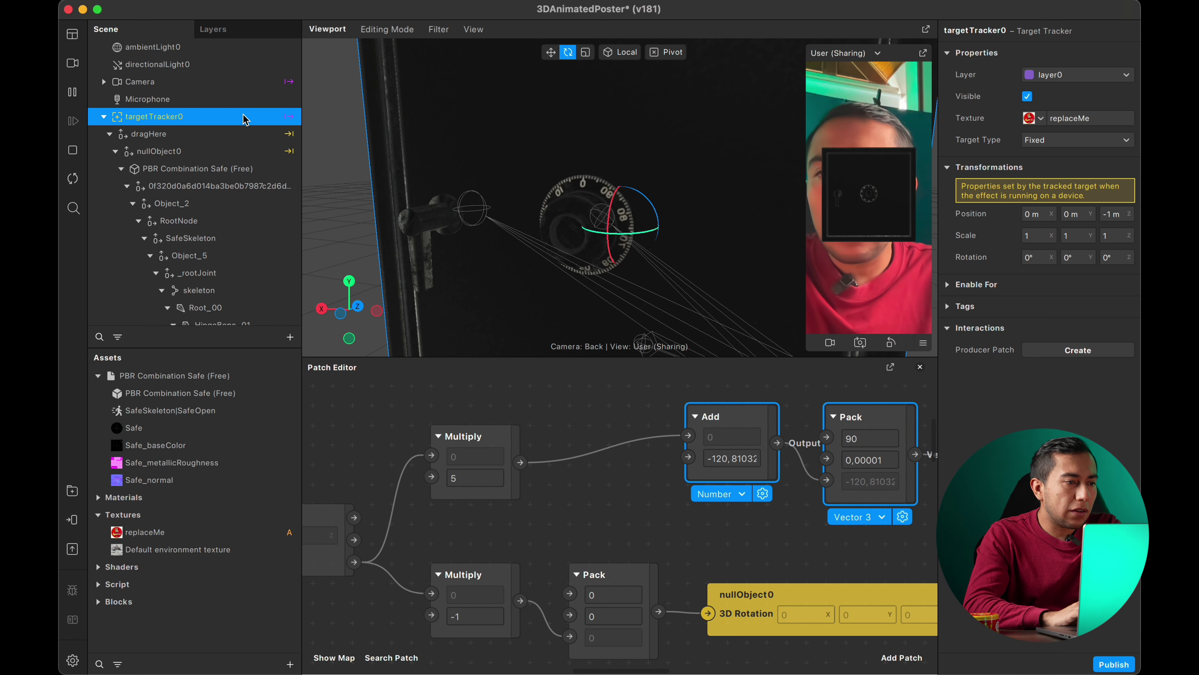
drag(654, 214, 658, 214)
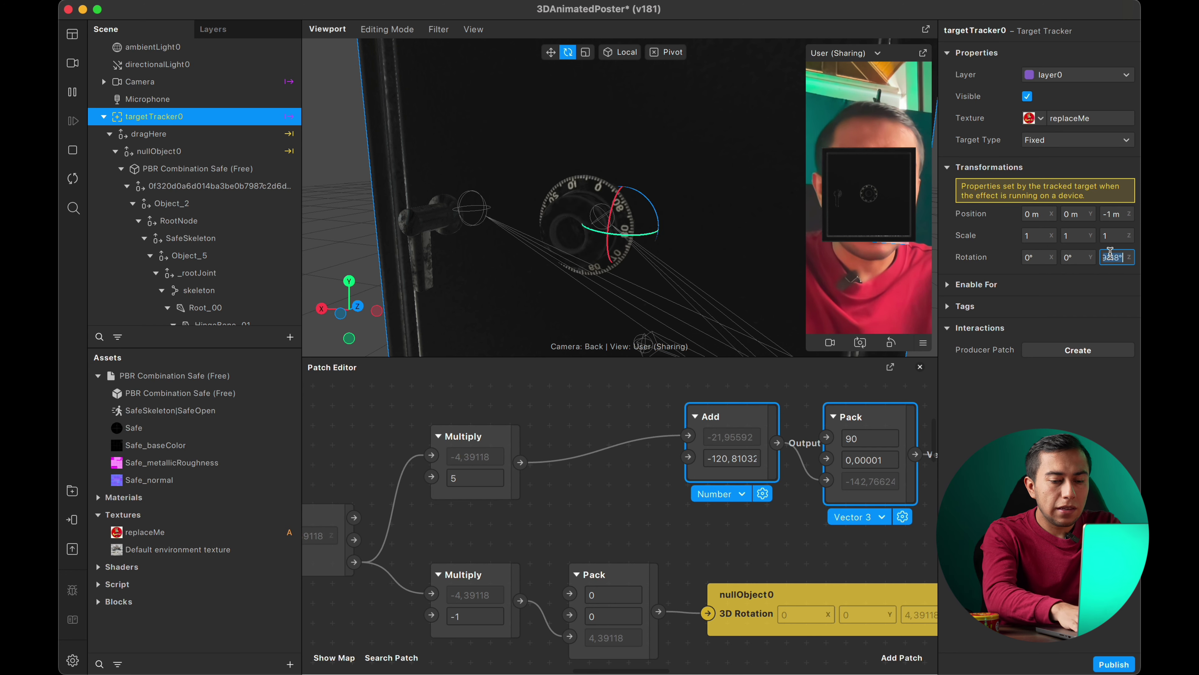
Set the knob Multiply's second value to 10 and test the knob's spin by rotating targetTracker0 back and forth about Z
click(485, 478)
text(10)
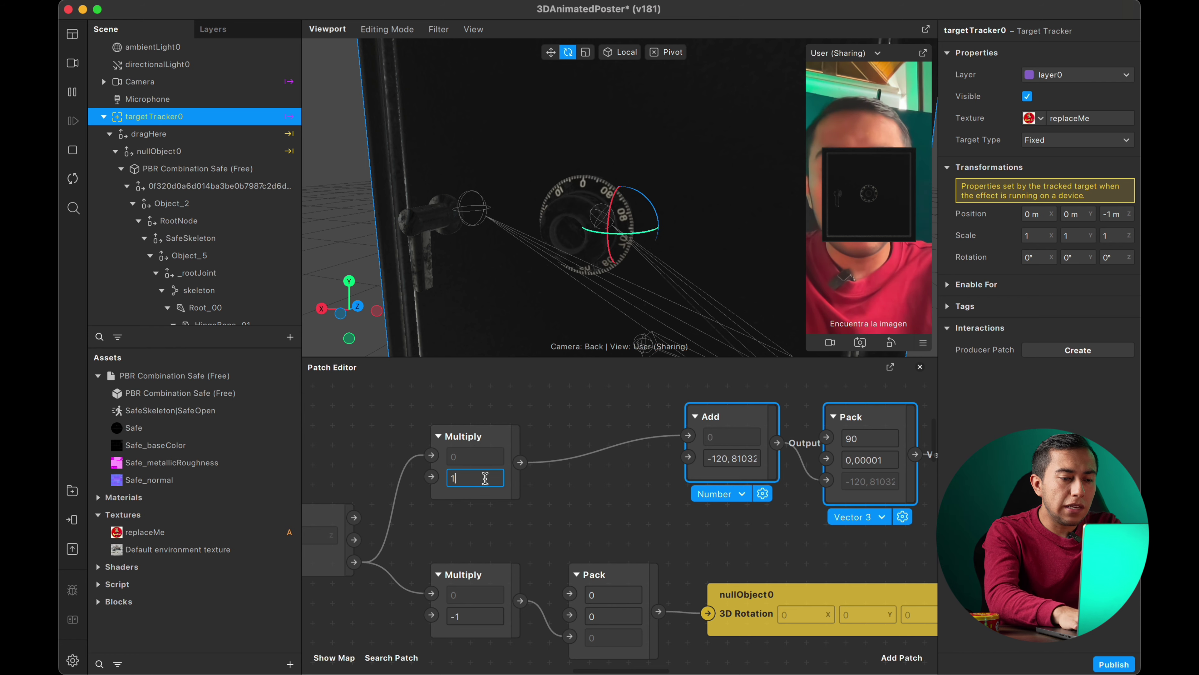
key(Return)
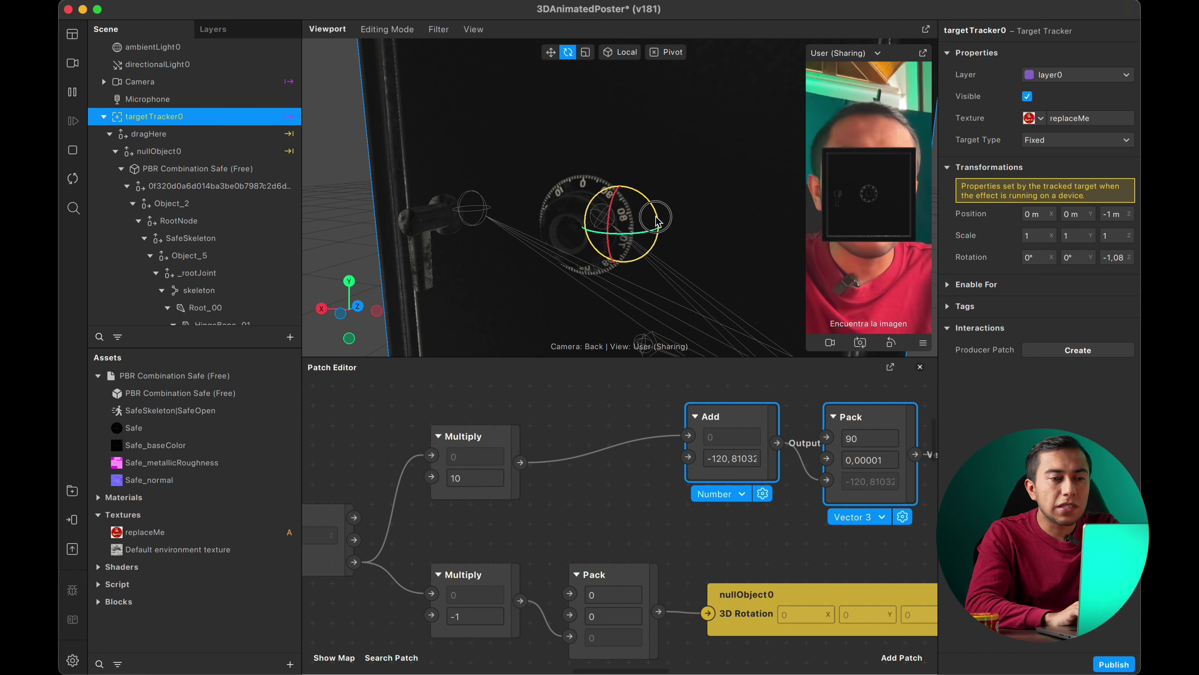
drag(653, 208, 649, 203)
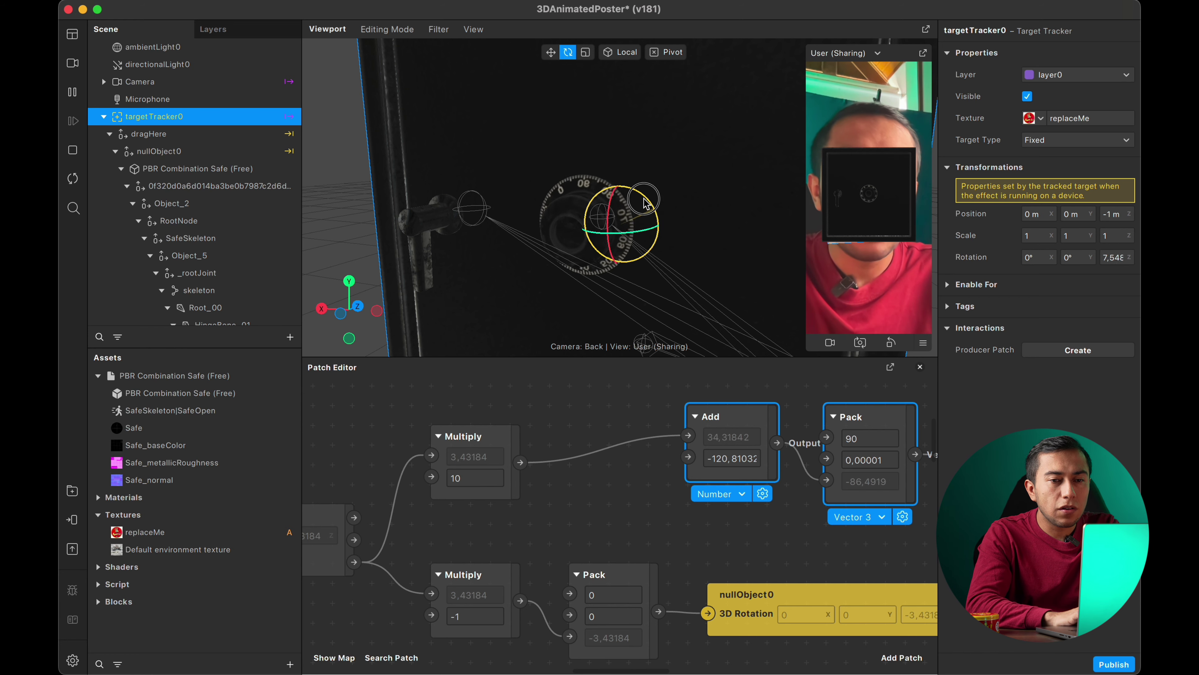
drag(648, 199, 654, 219)
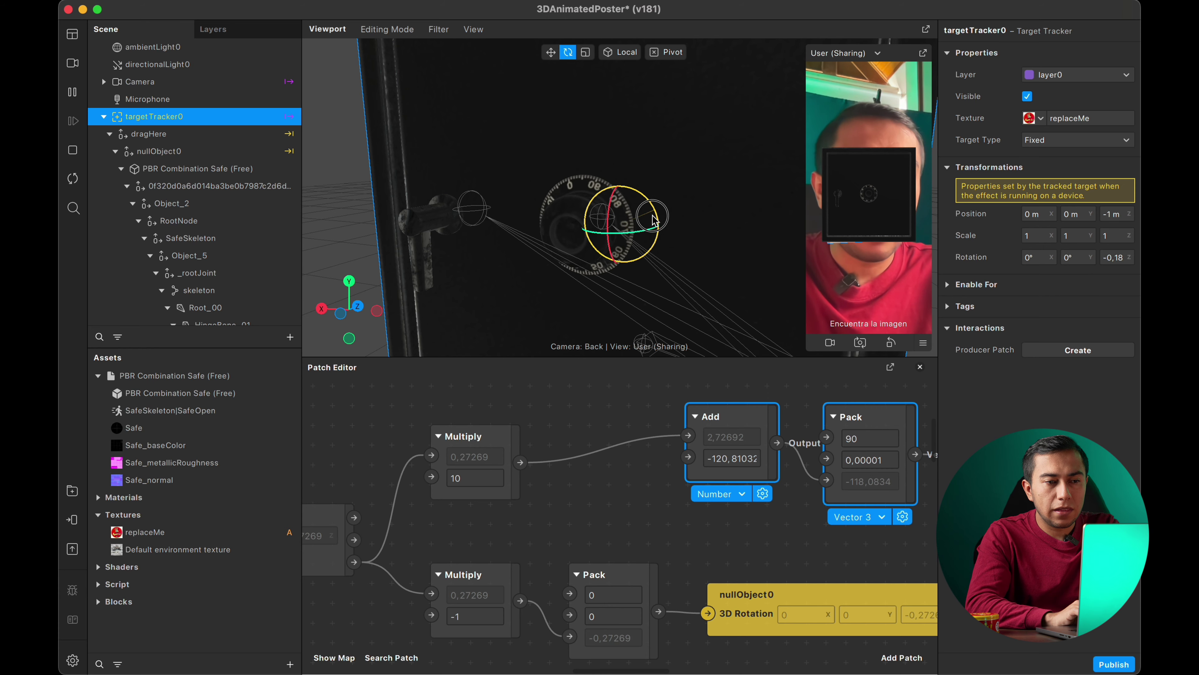